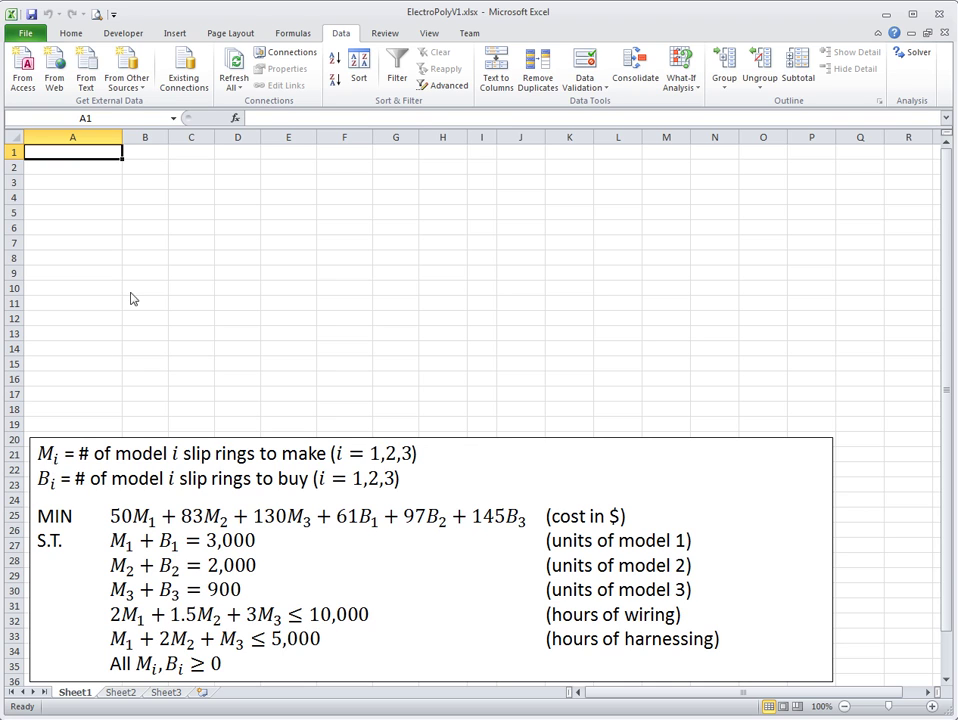
Step: Enter the column headers Model 1, Model 2 and Model 3 in cells B1 to D1
click(144, 157)
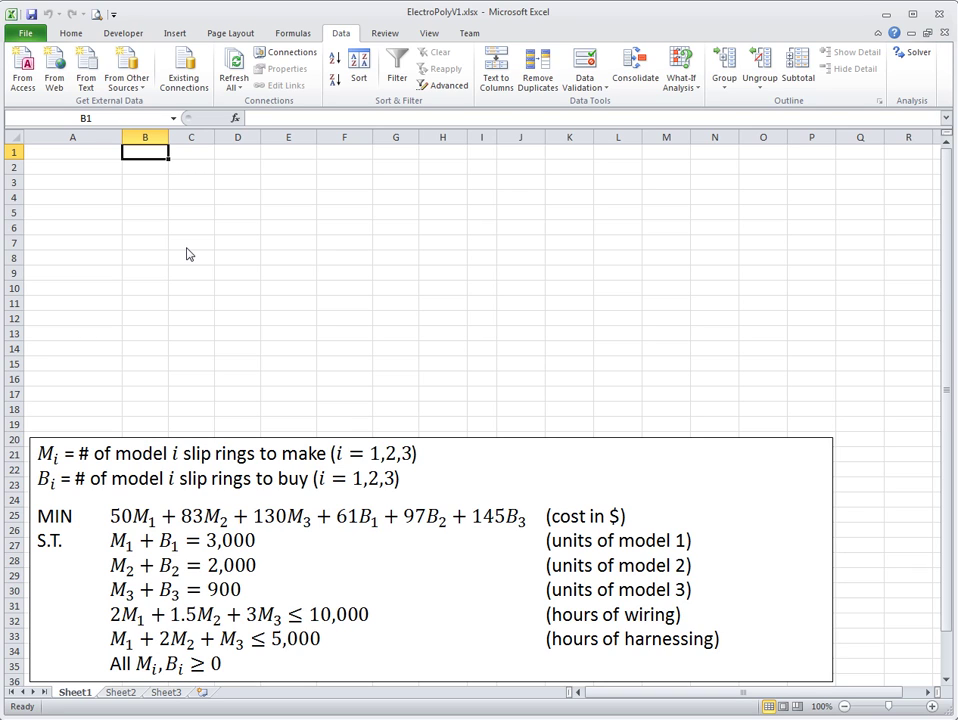
text(Mo)
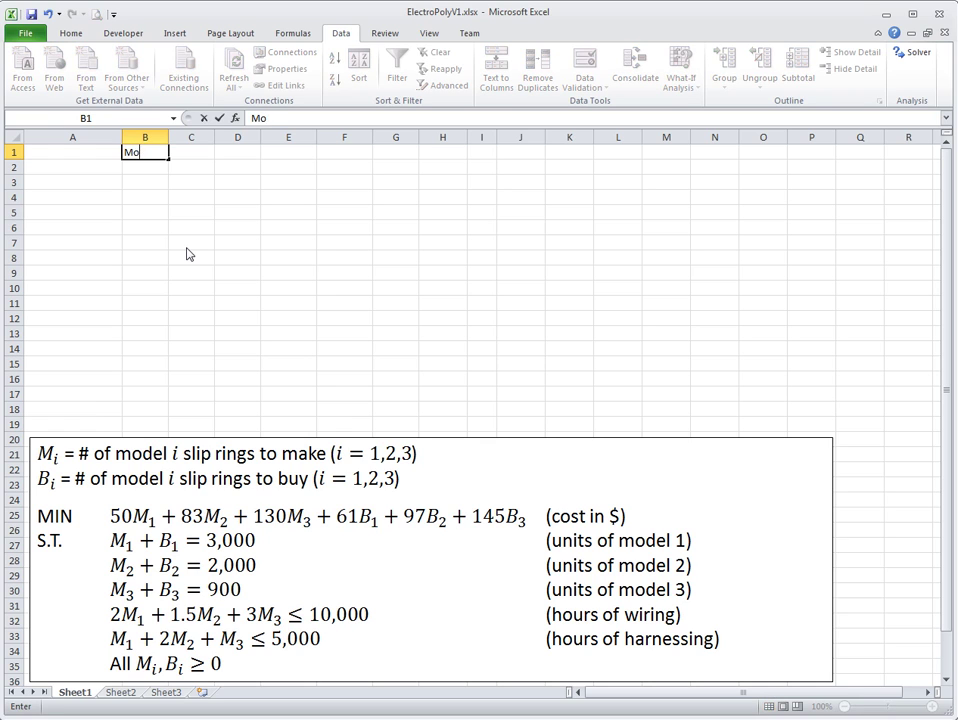
text(ldel 1)
key(Return)
key(Up)
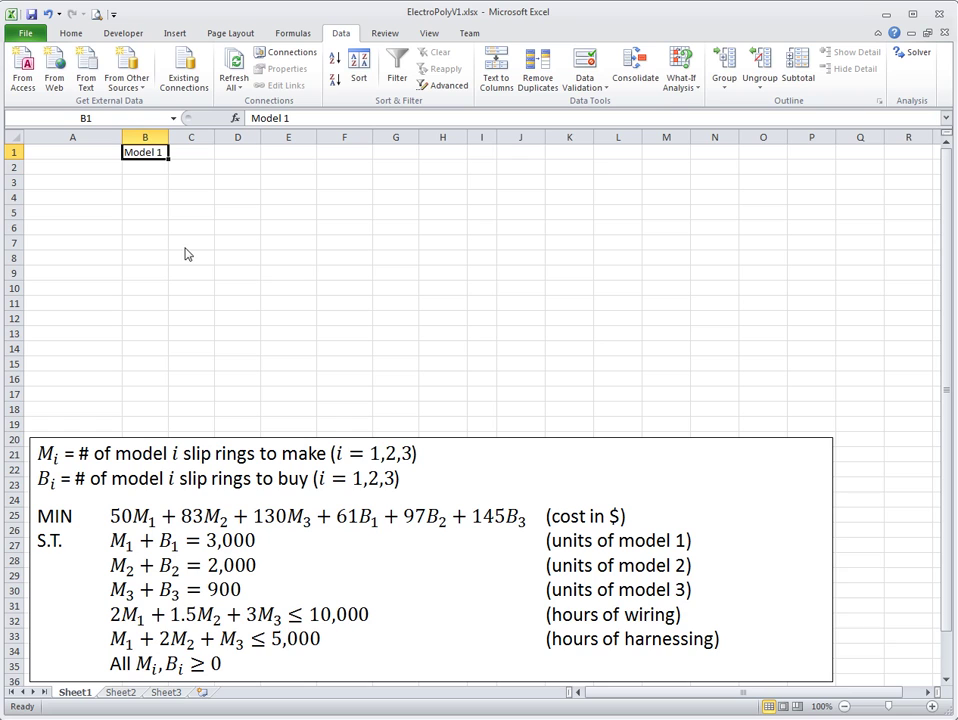
click(185, 156)
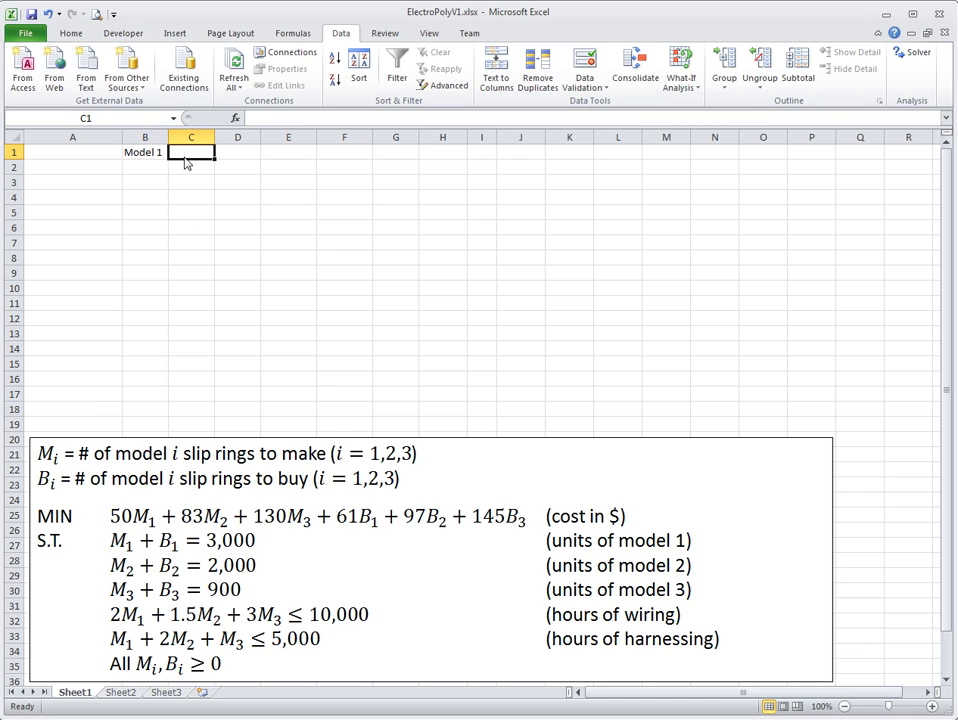
text(Model 2)
key(Tab)
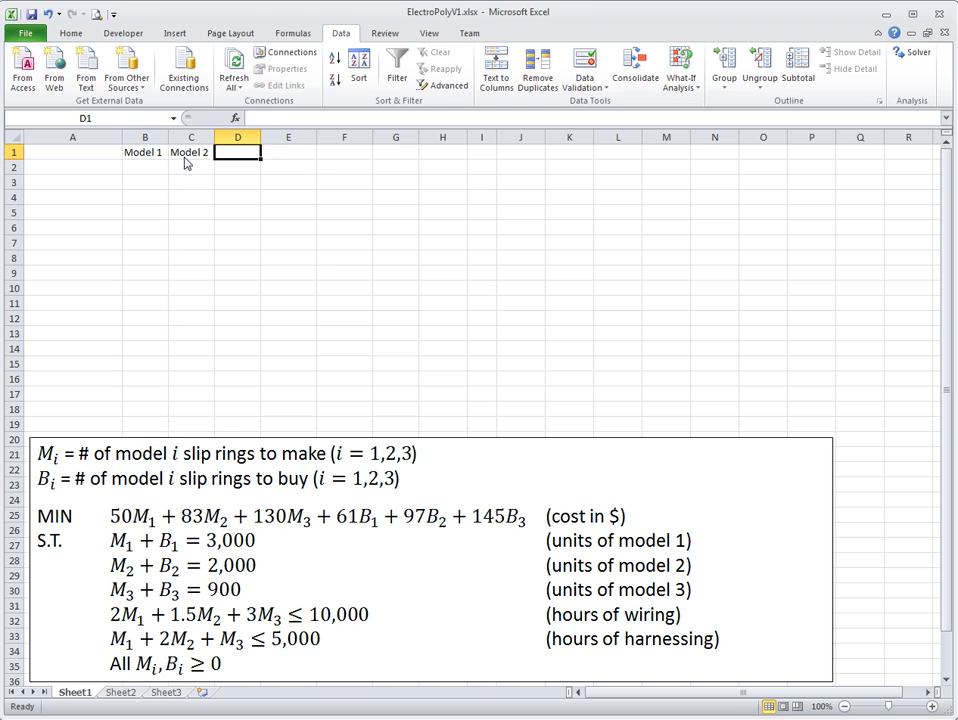
text(Model 3)
key(Return)
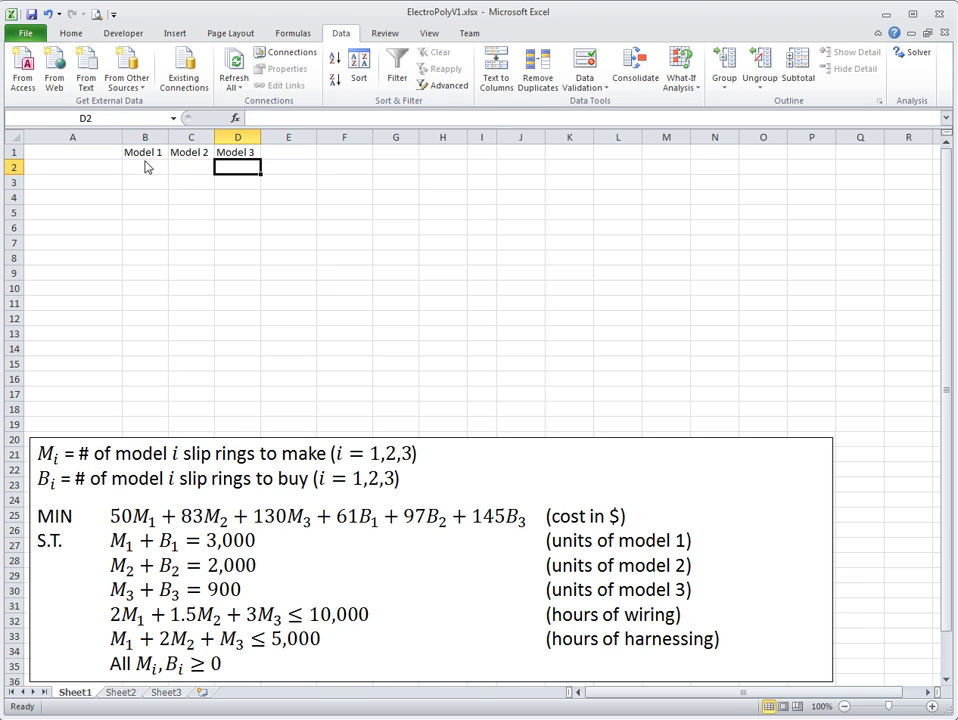
Step: Center the three model headers in B1:D1
drag(145, 152, 237, 152)
click(71, 33)
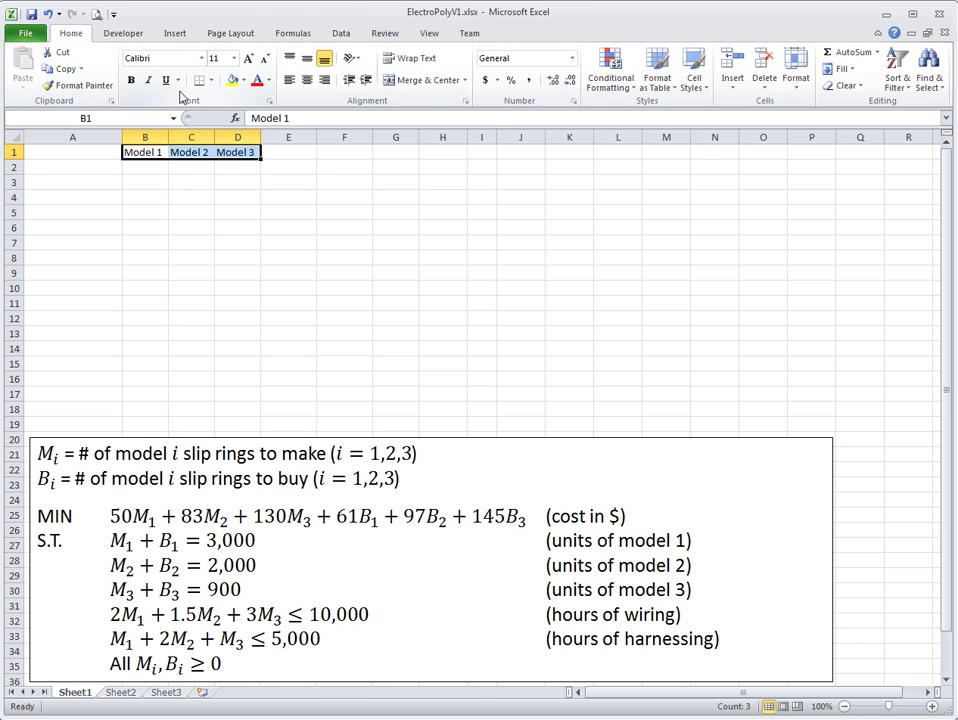
click(305, 82)
click(222, 177)
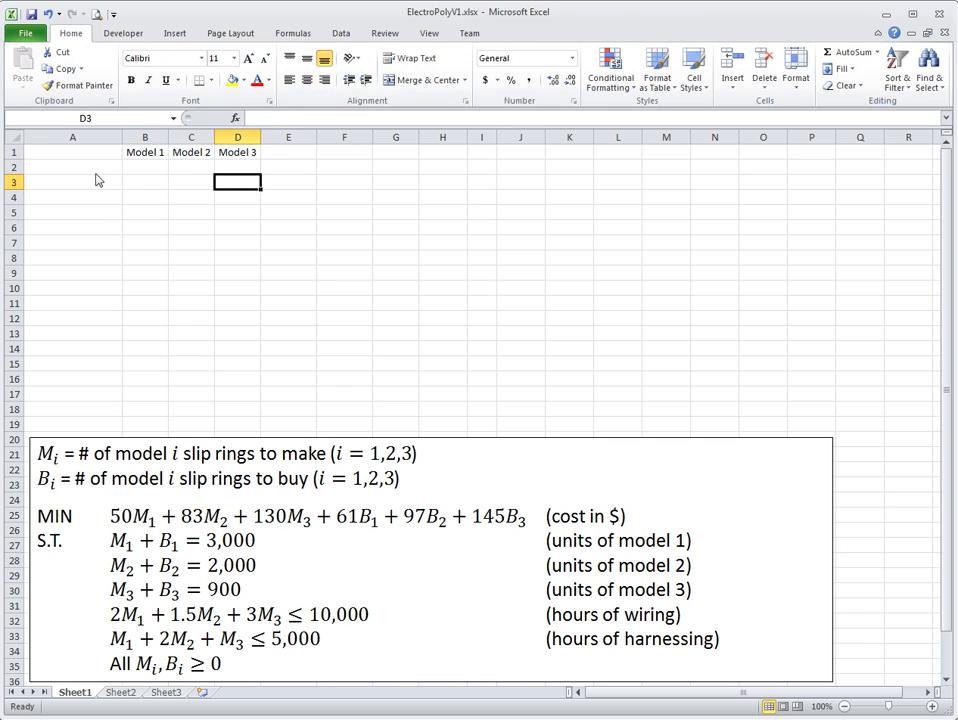
Step: Label cell A2 "units to make" and cell A3 "units to buy"
click(137, 167)
click(90, 172)
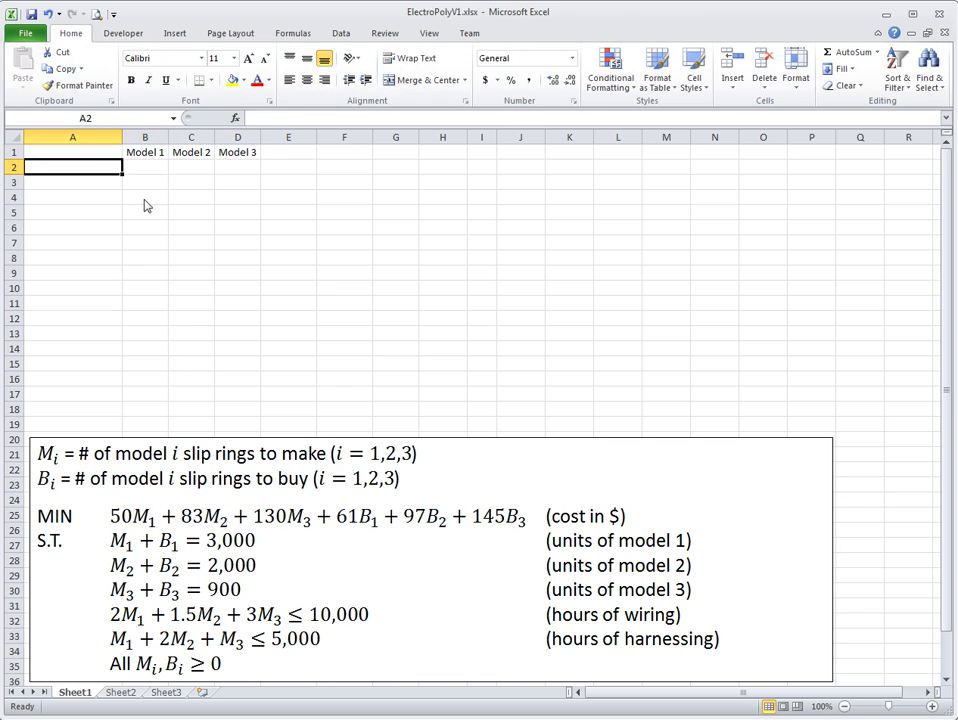
text(units to make)
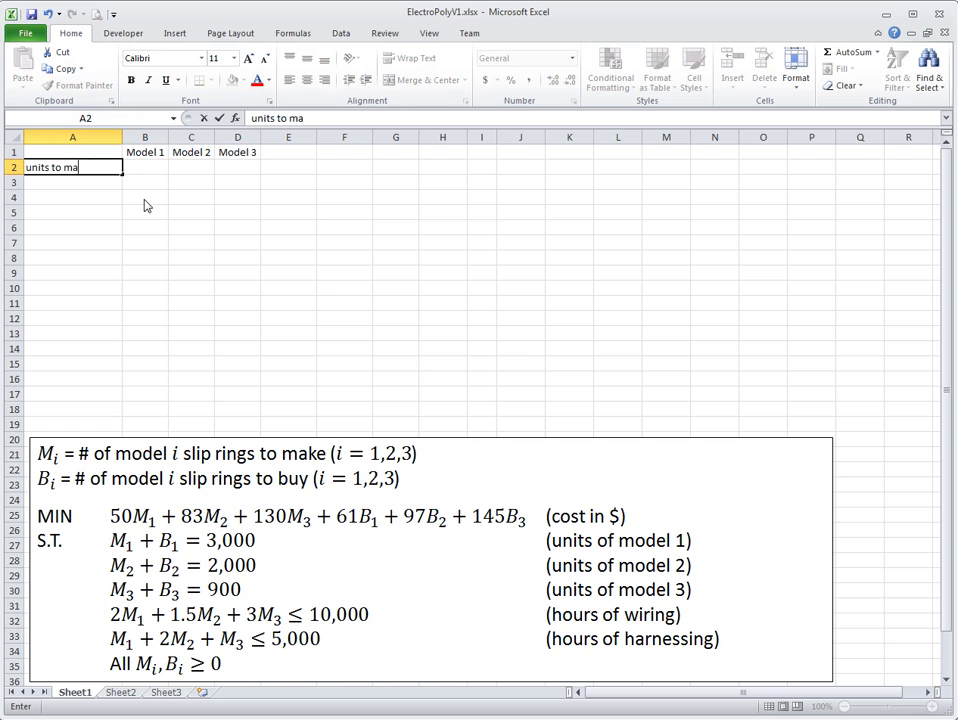
key(Return)
text(units )
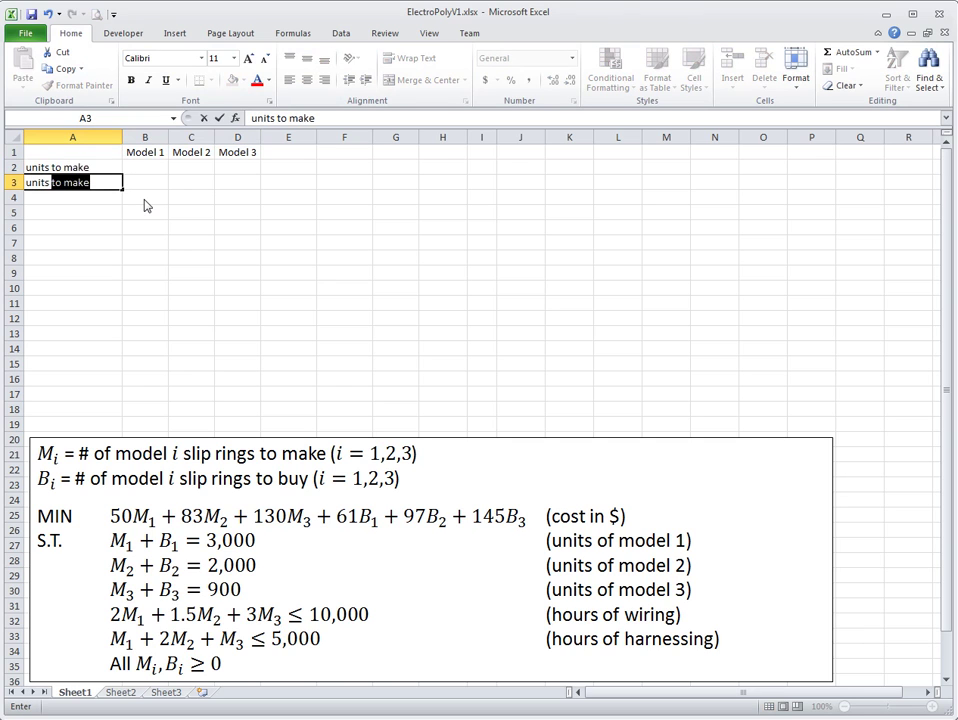
text(to buy)
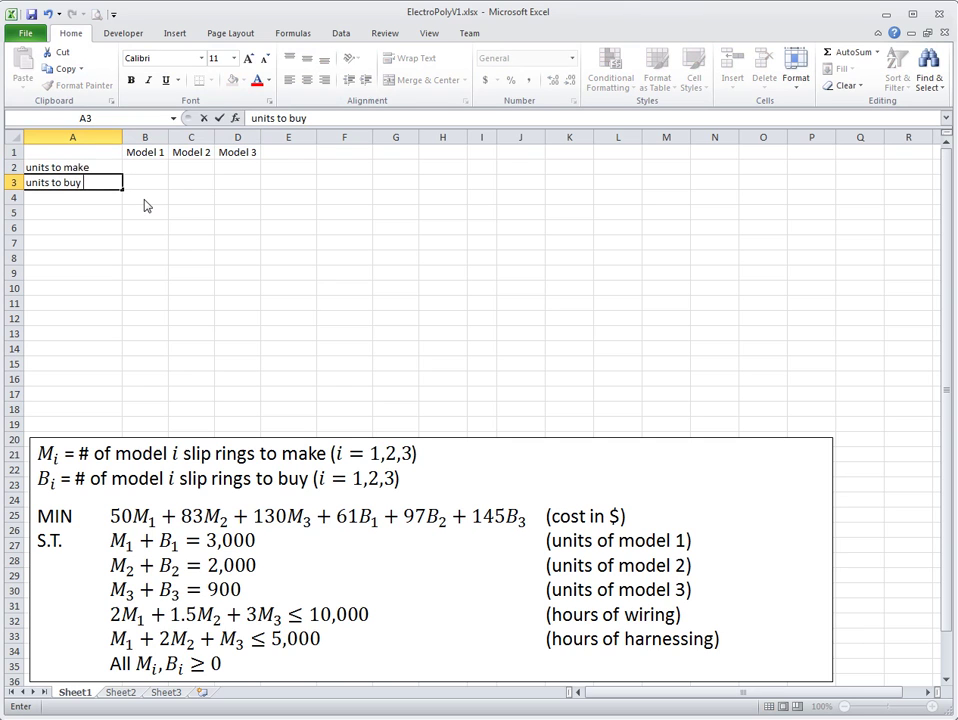
key(Tab)
Step: Fill the decision variable cells B2:D3 with yellow
key(Up)
key(shift+Down)
key(shift+Right)
key(shift+Right)
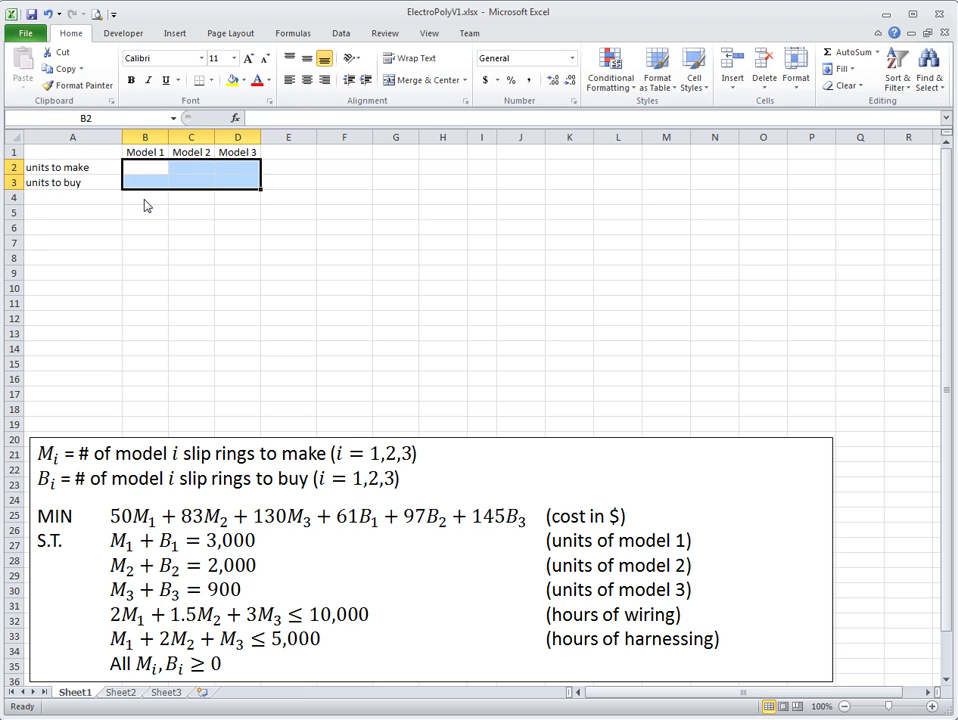
click(232, 80)
click(237, 228)
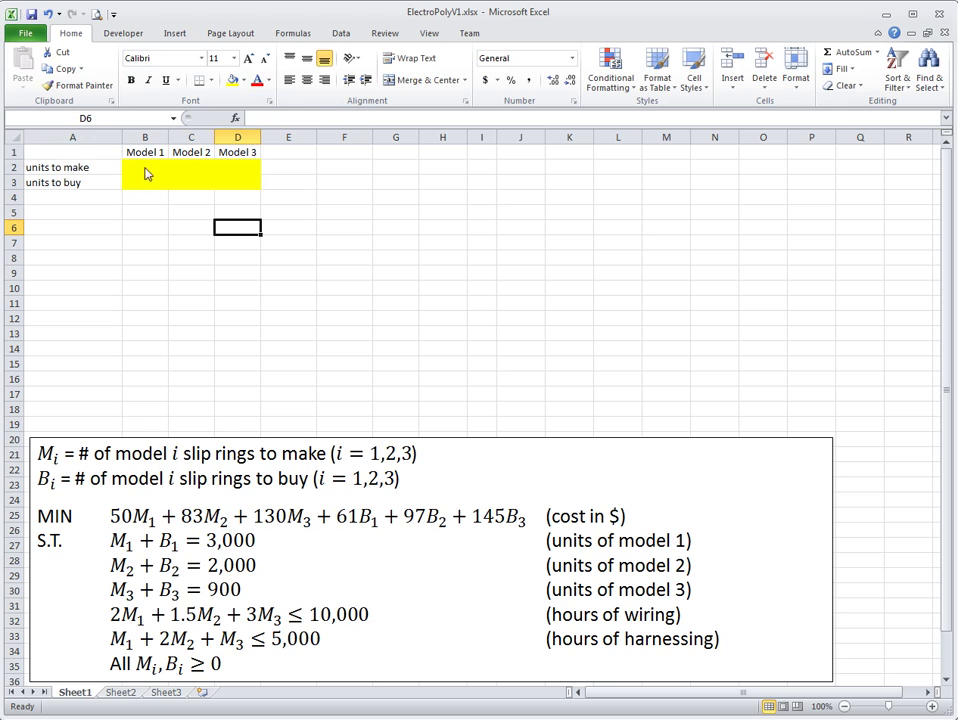
click(152, 184)
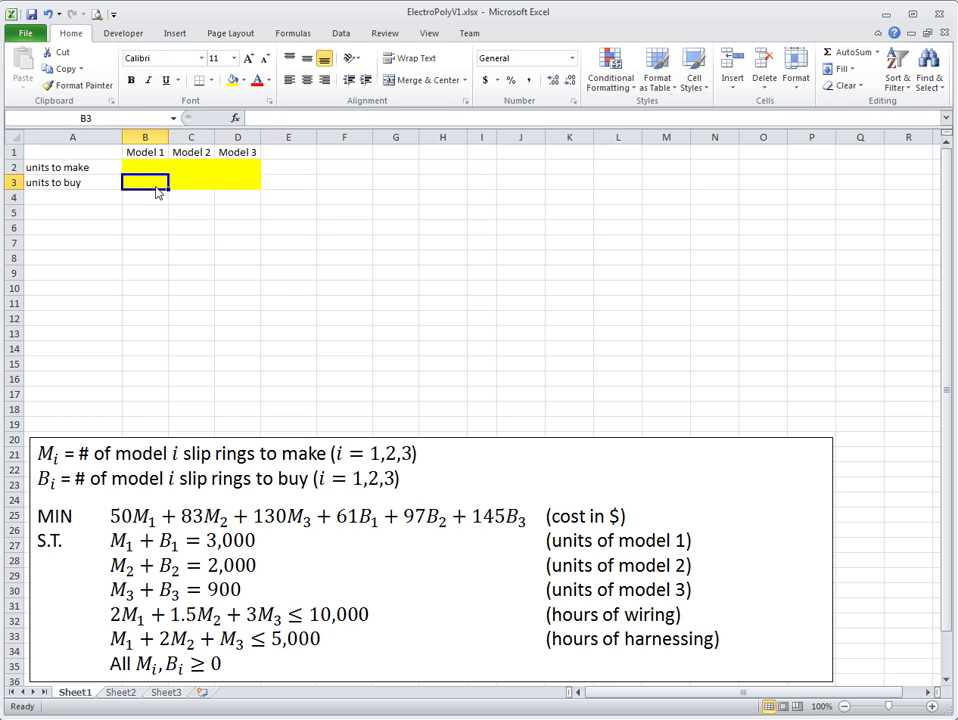
key(Right)
key(Right)
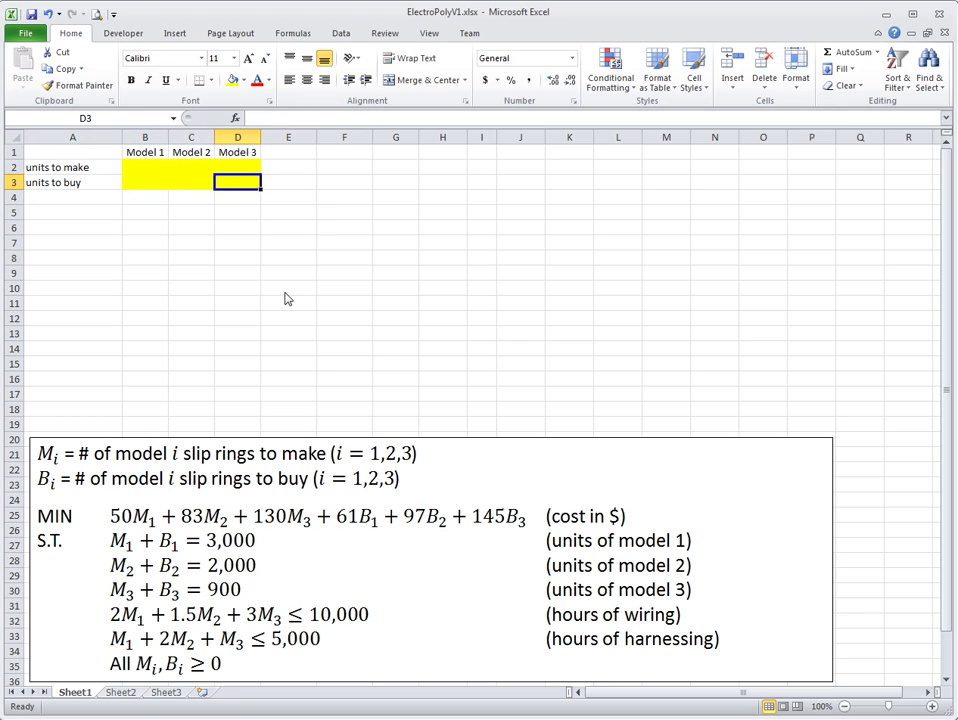
key(shift+Left)
key(shift+Left)
key(shift+Up)
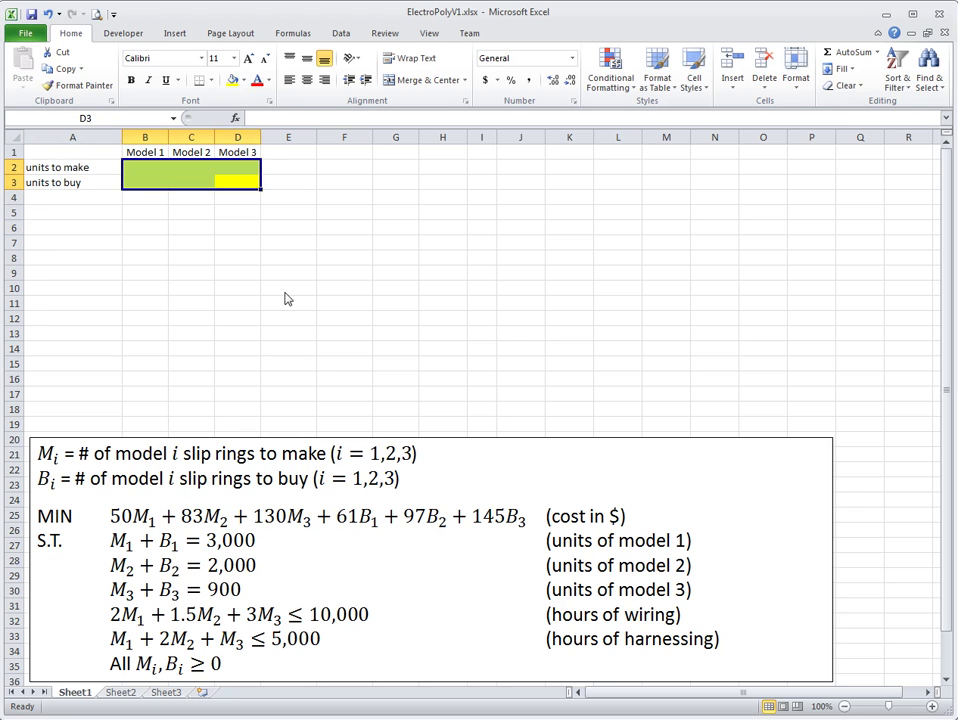
click(247, 211)
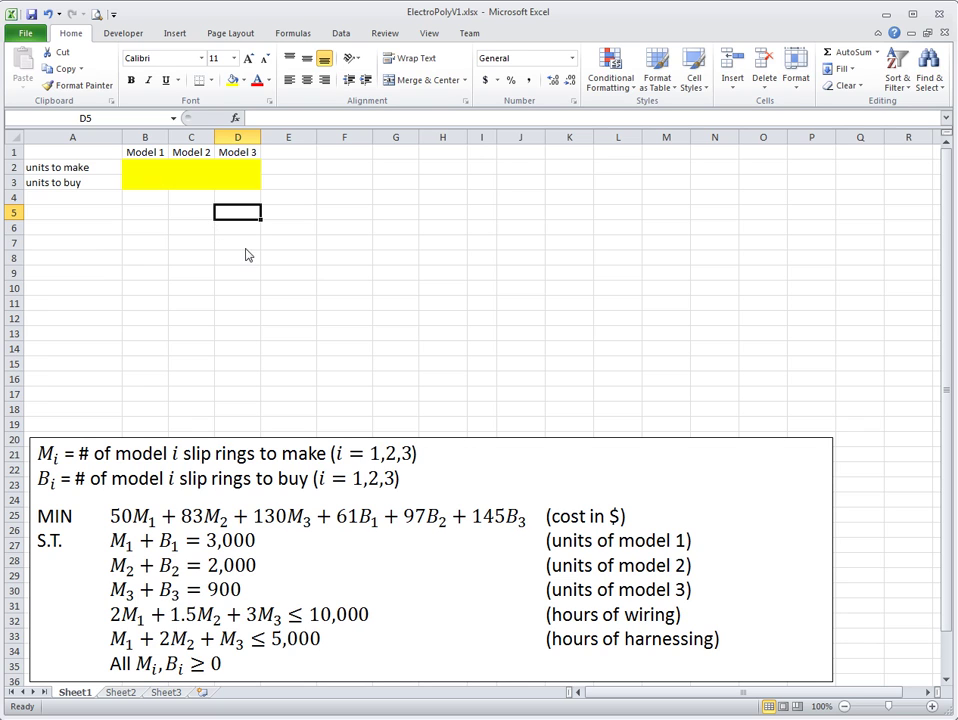
Step: Label cell A7 "costs to make" and cell A8 "costs to buy"
click(140, 196)
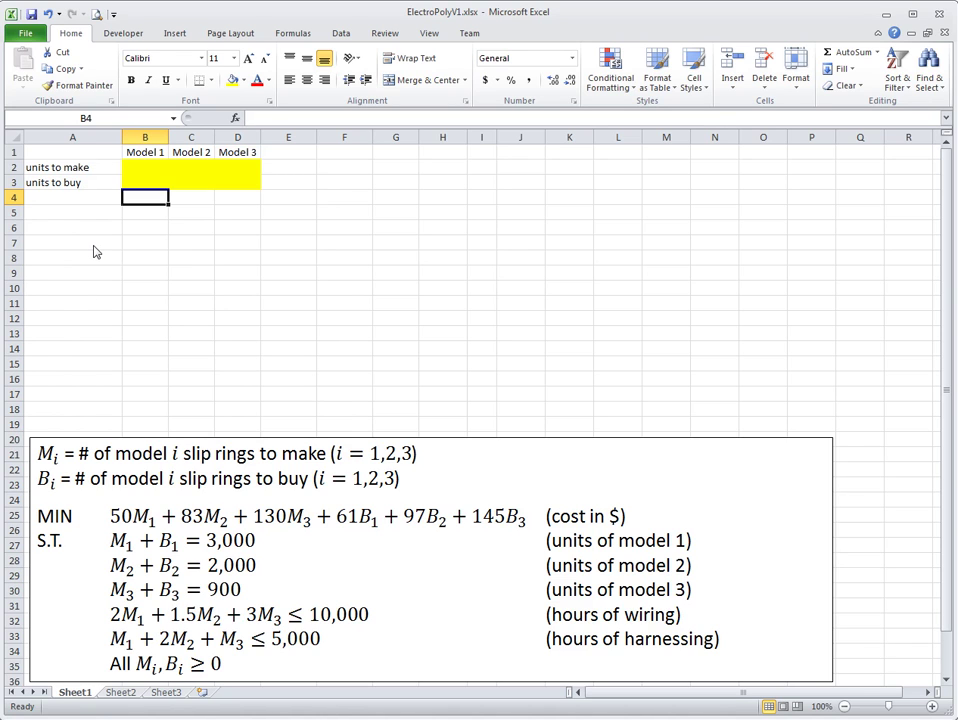
key(Down)
key(Down)
key(Down)
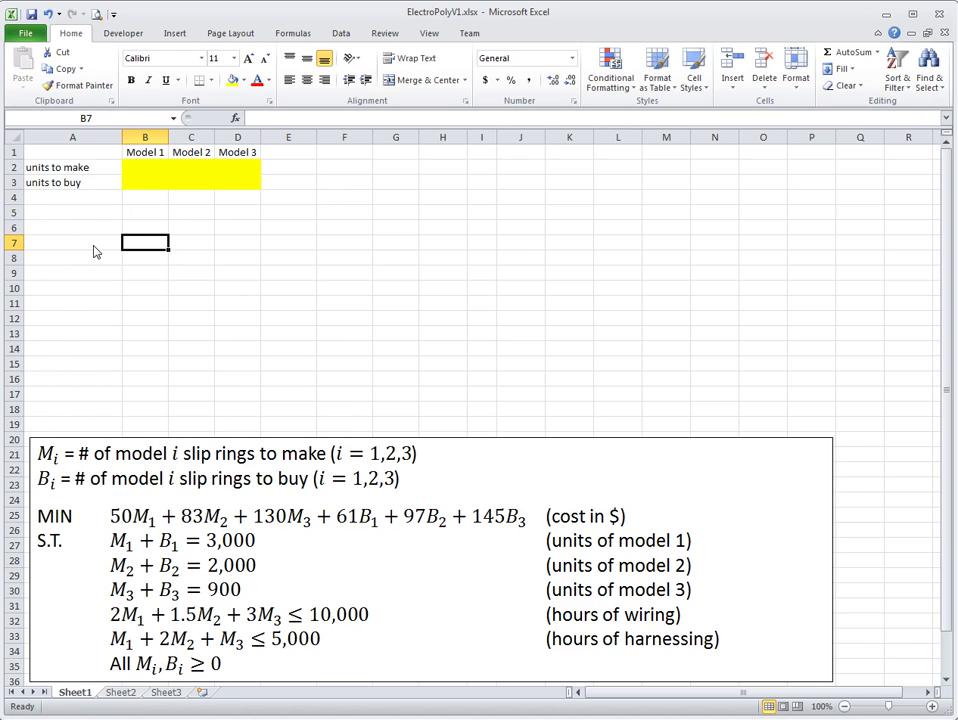
click(94, 246)
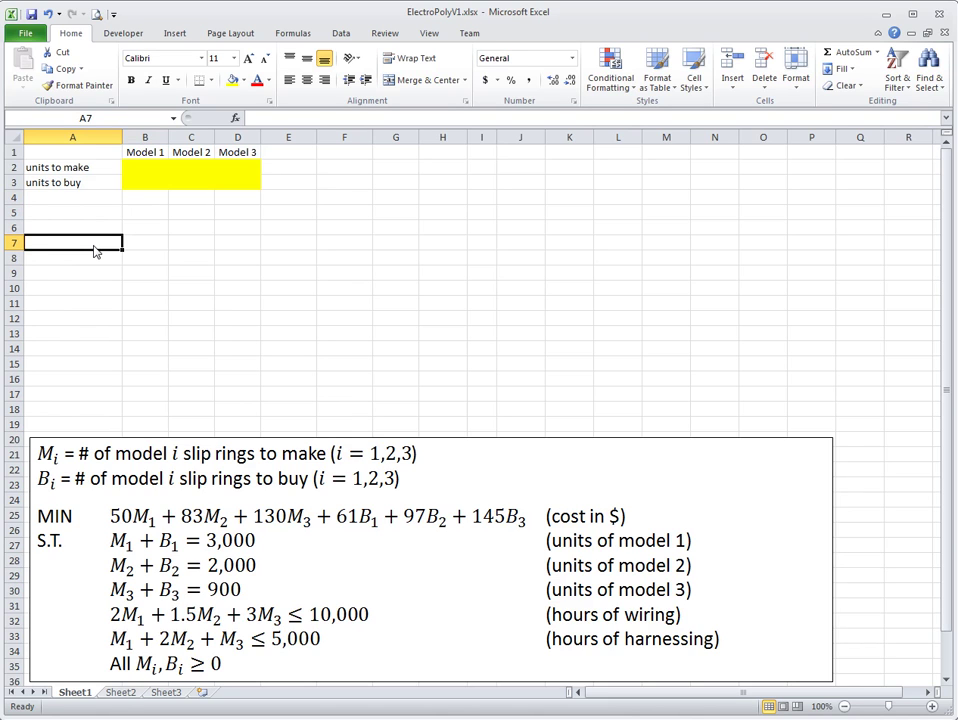
text(costs)
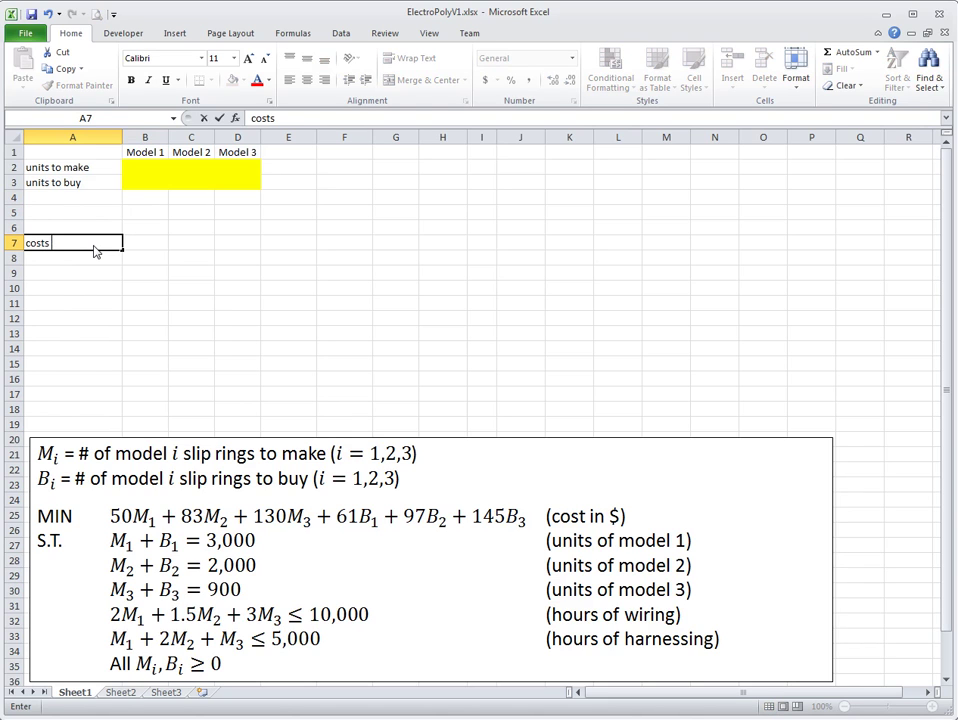
text( to make)
key(Return)
text(costs)
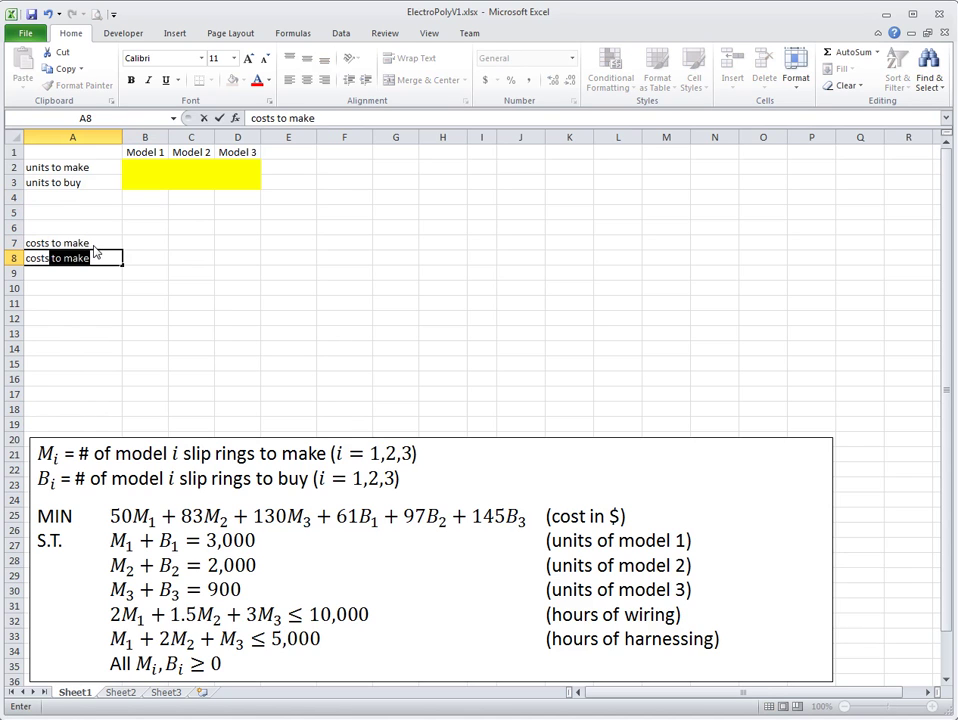
text( to buy)
key(Return)
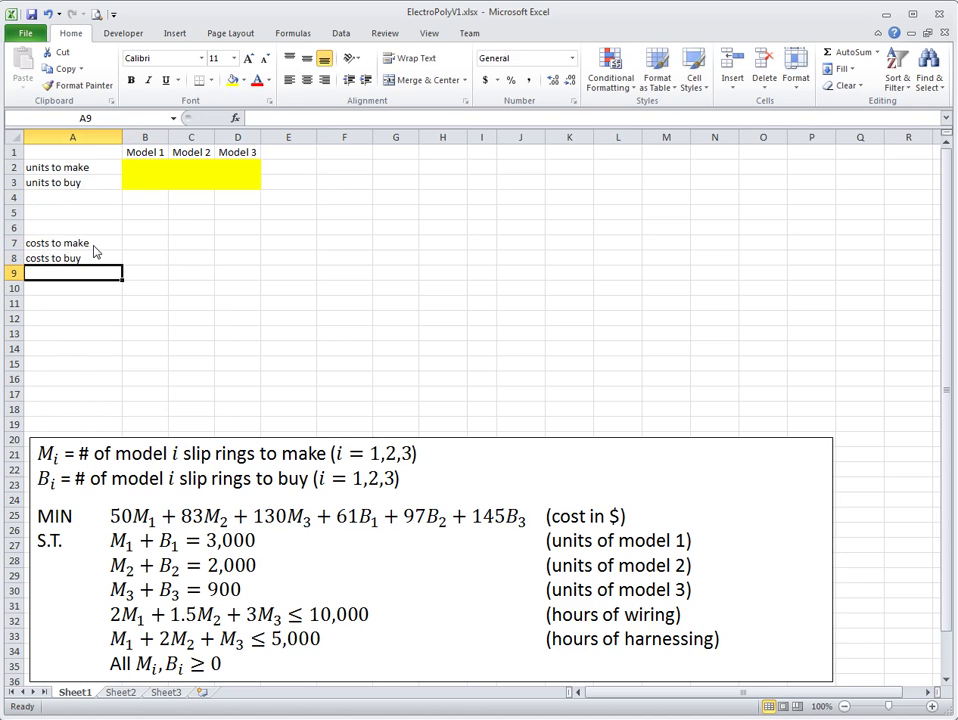
Step: Enter the make costs 50, 83 and 130 for Models 1 to 3 in cells B7 to D7
drag(142, 244, 238, 260)
click(237, 260)
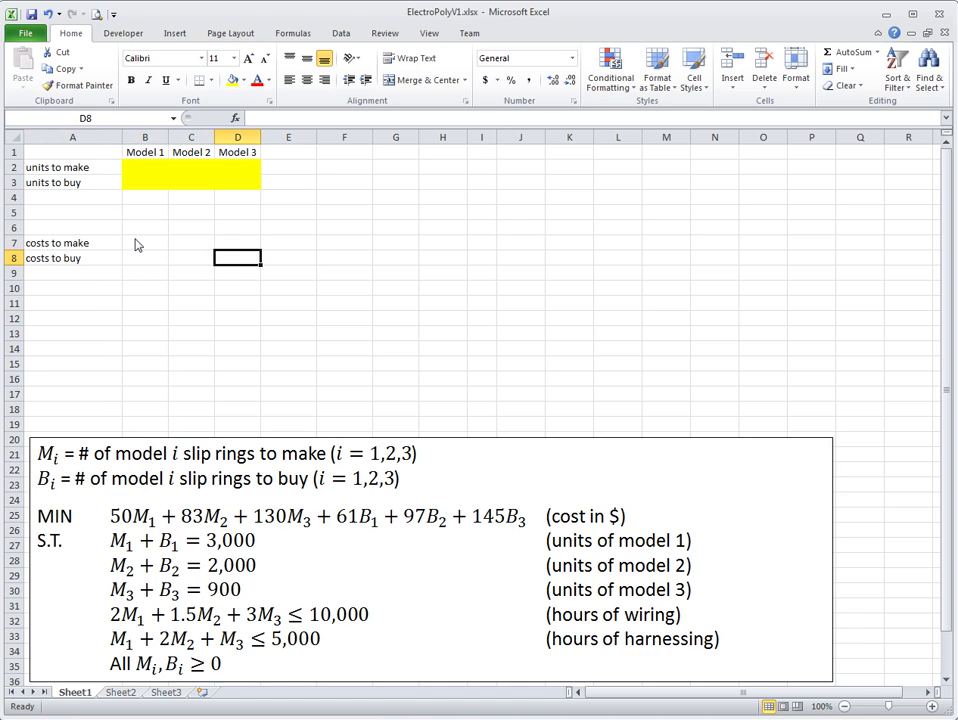
click(135, 244)
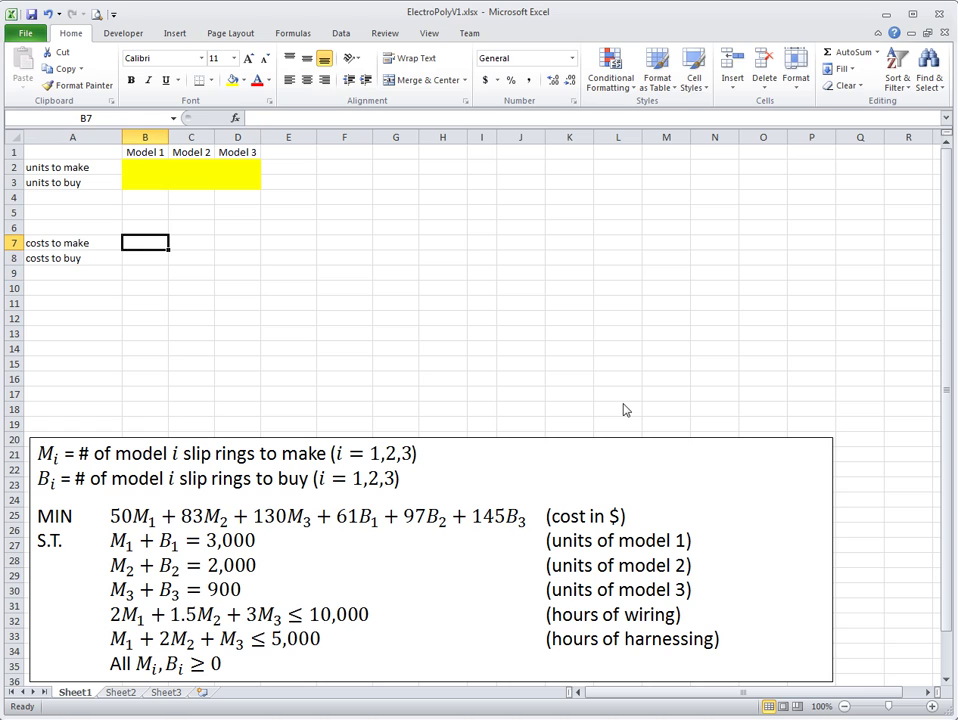
text(50)
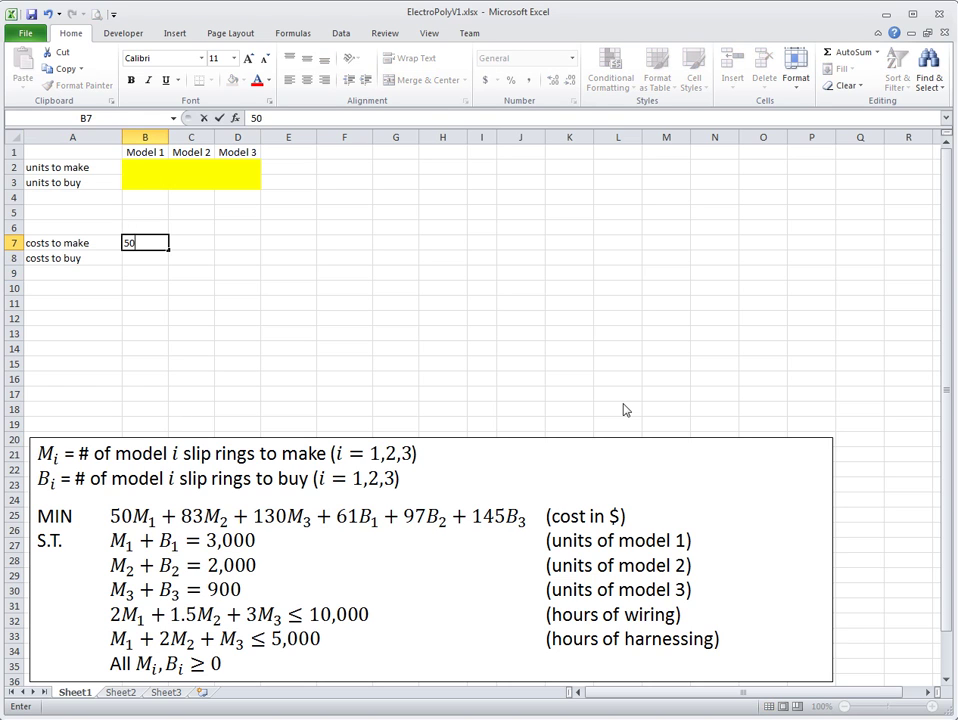
key(Tab)
text(83)
key(Tab)
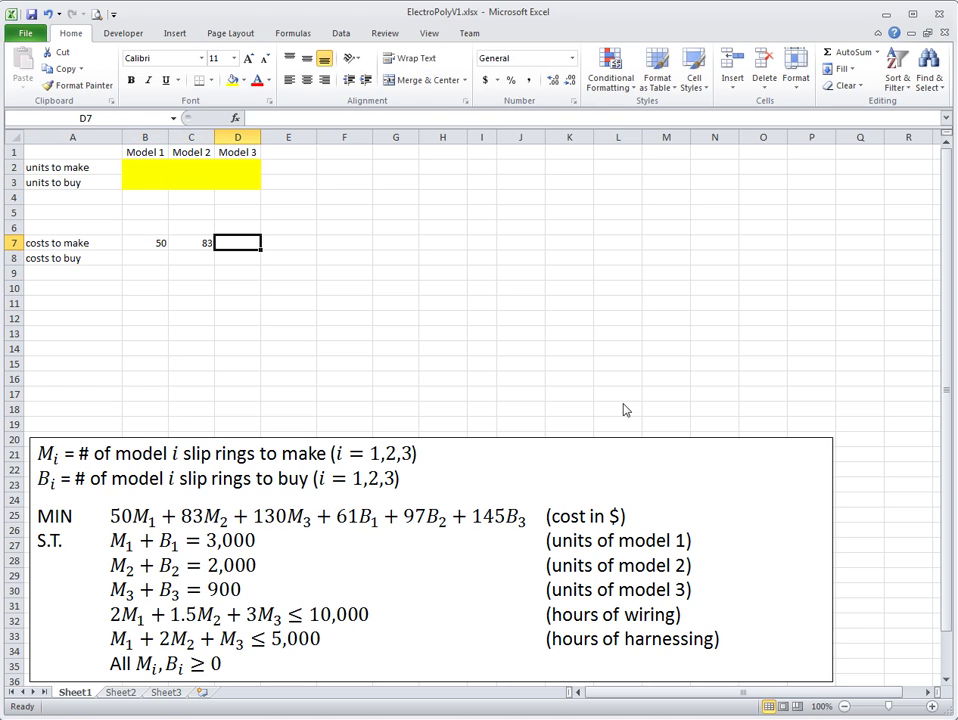
text(130)
key(Return)
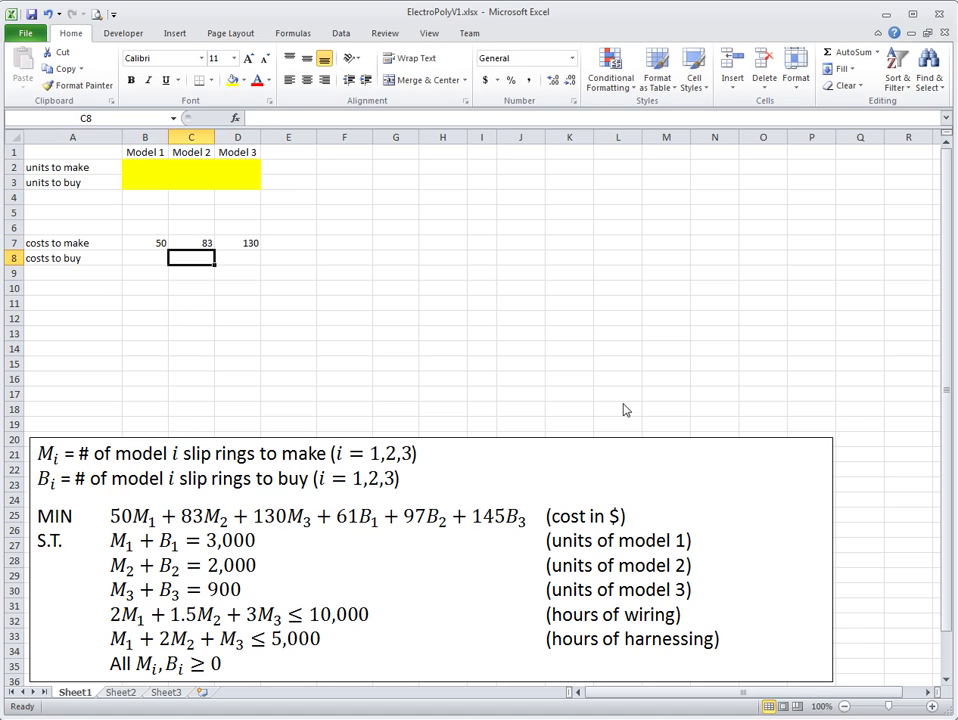
Step: Enter the buy costs 61, 97 and 145 for Models 1 to 3 in cells B8 to D8
text(61)
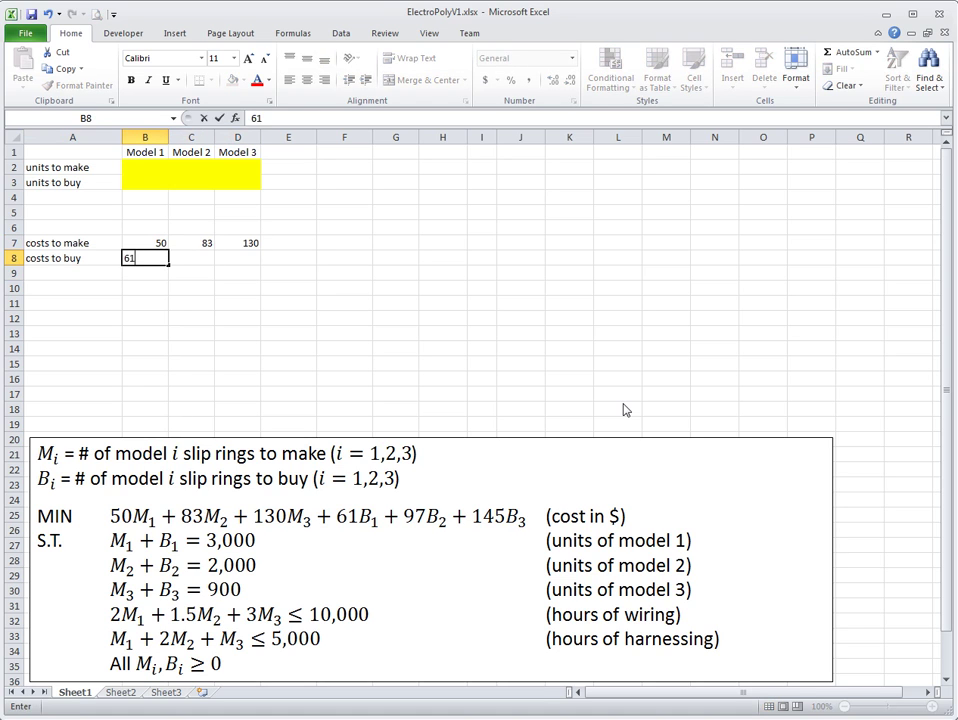
key(Tab)
text(9)
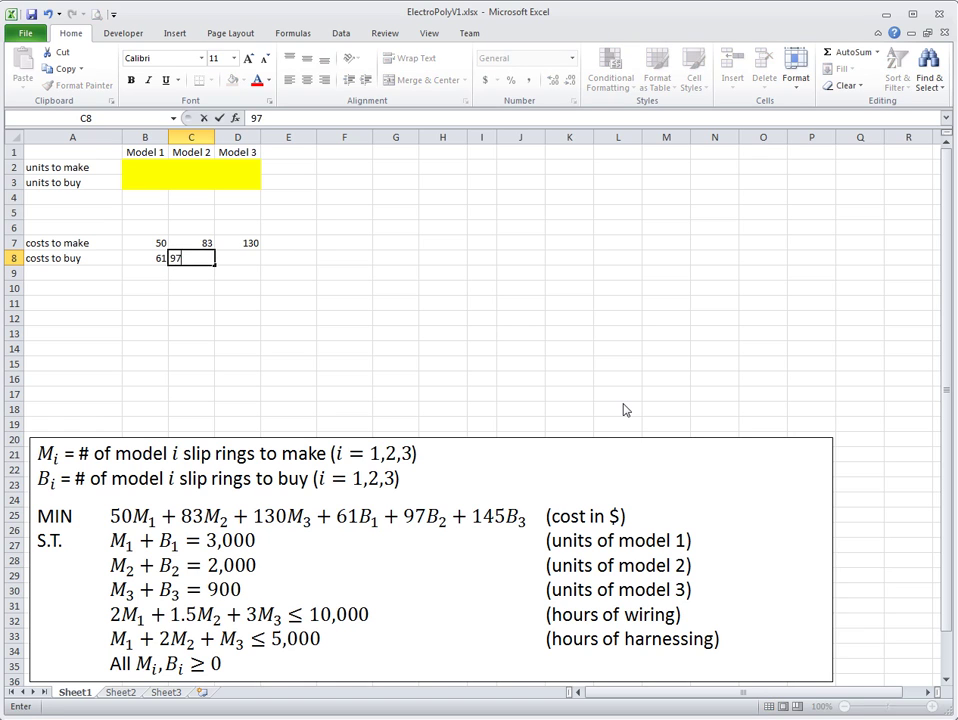
key(Tab)
text(14)
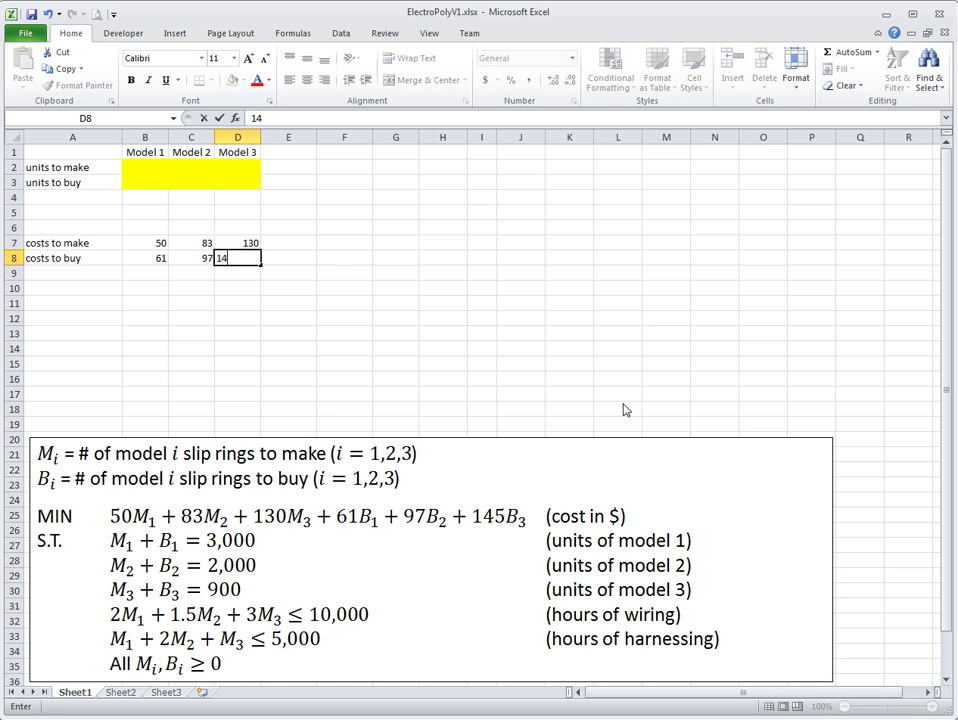
text(5)
key(Tab)
key(Left)
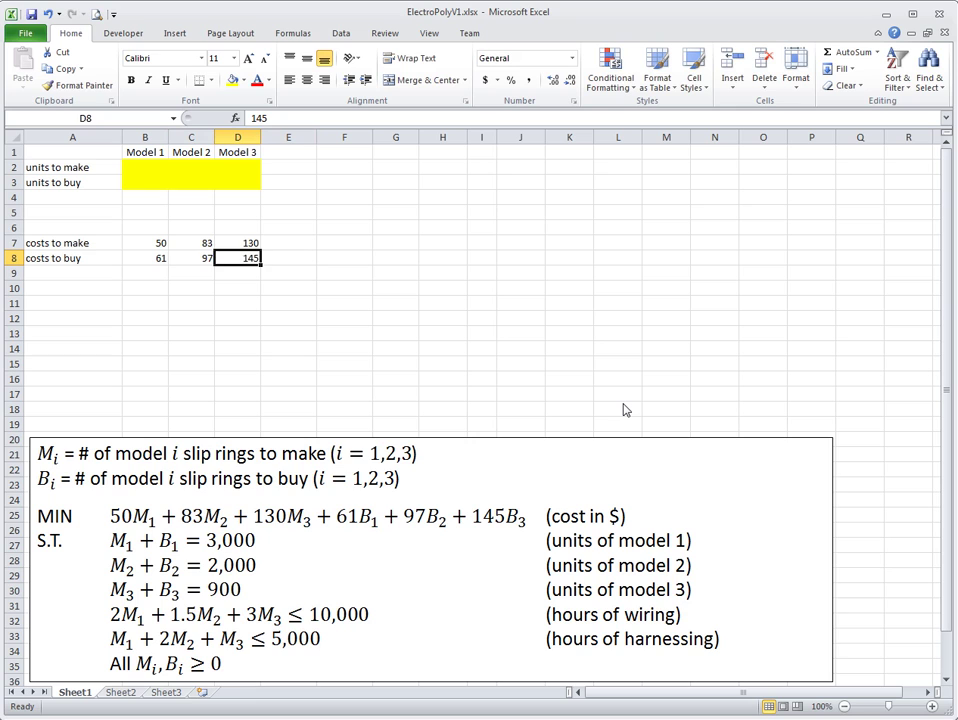
key(Up)
key(Left)
key(Left)
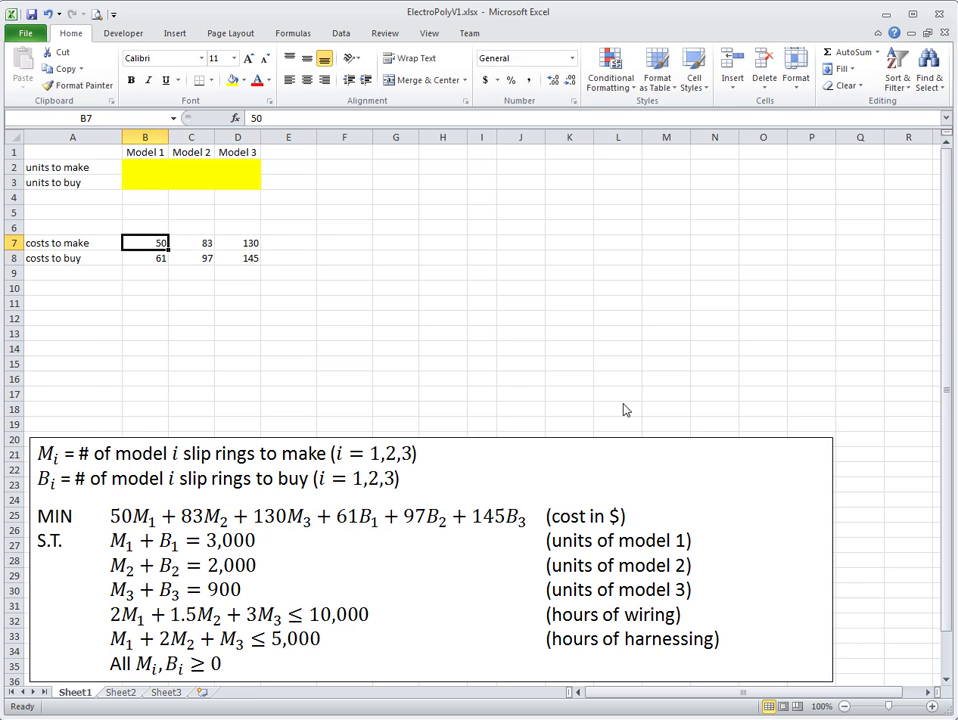
drag(145, 152, 232, 254)
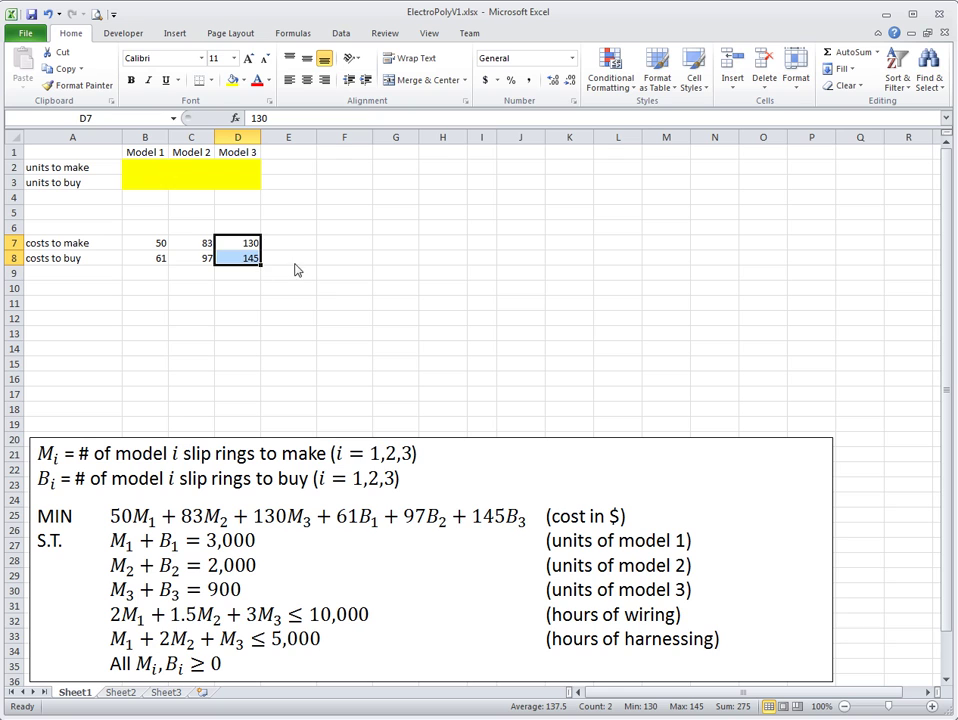
drag(141, 171, 255, 183)
drag(150, 244, 258, 256)
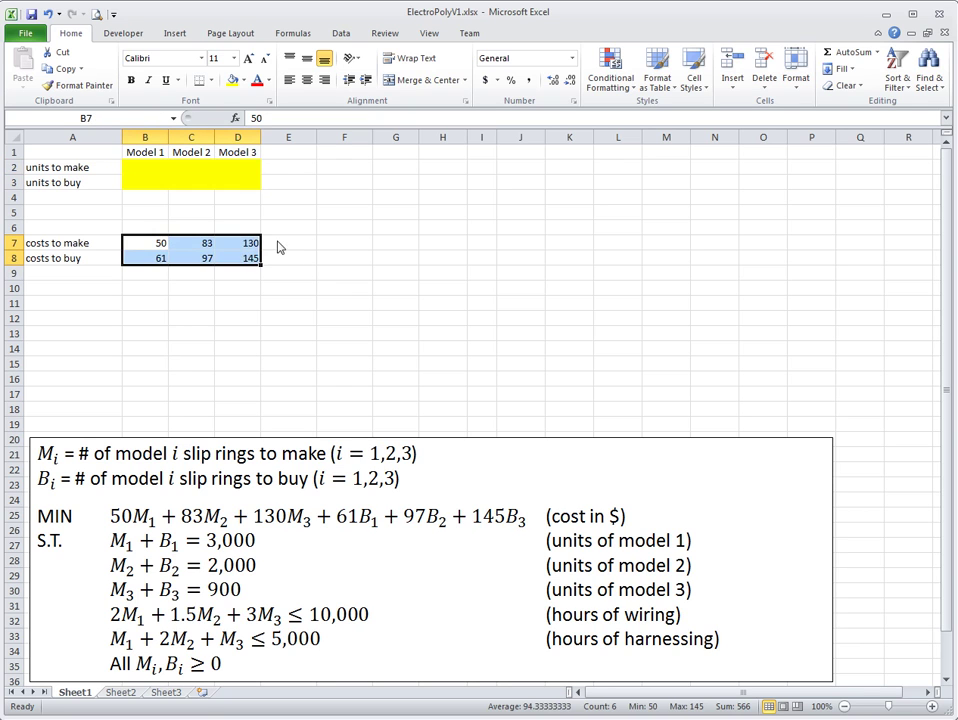
click(278, 247)
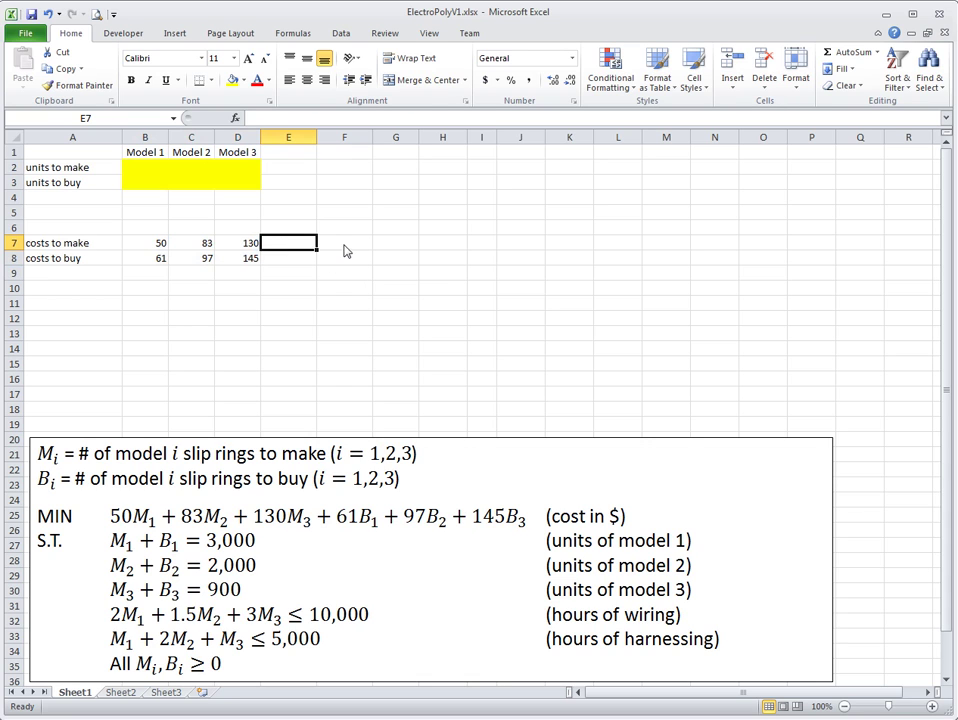
Step: Label cell F7 "total cost"
click(342, 246)
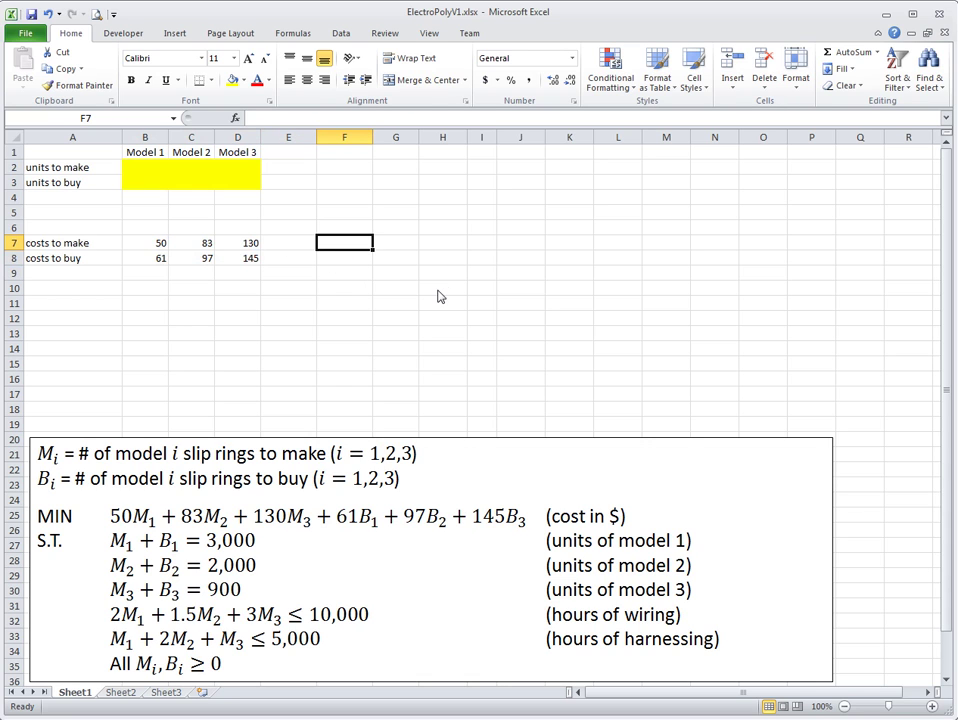
text(t)
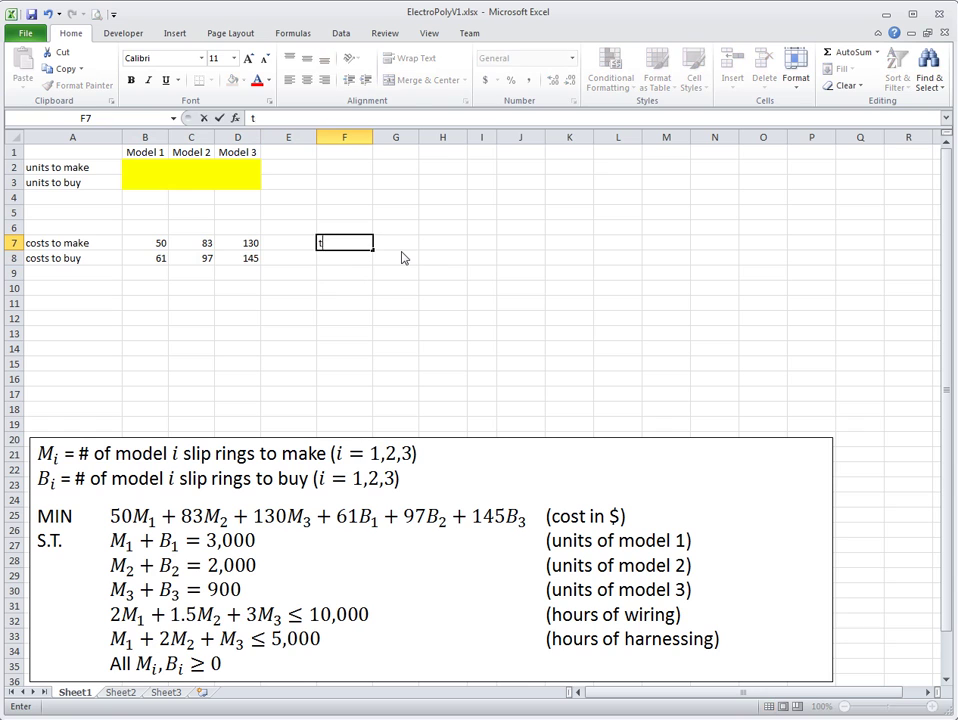
text(otal cost)
key(Return)
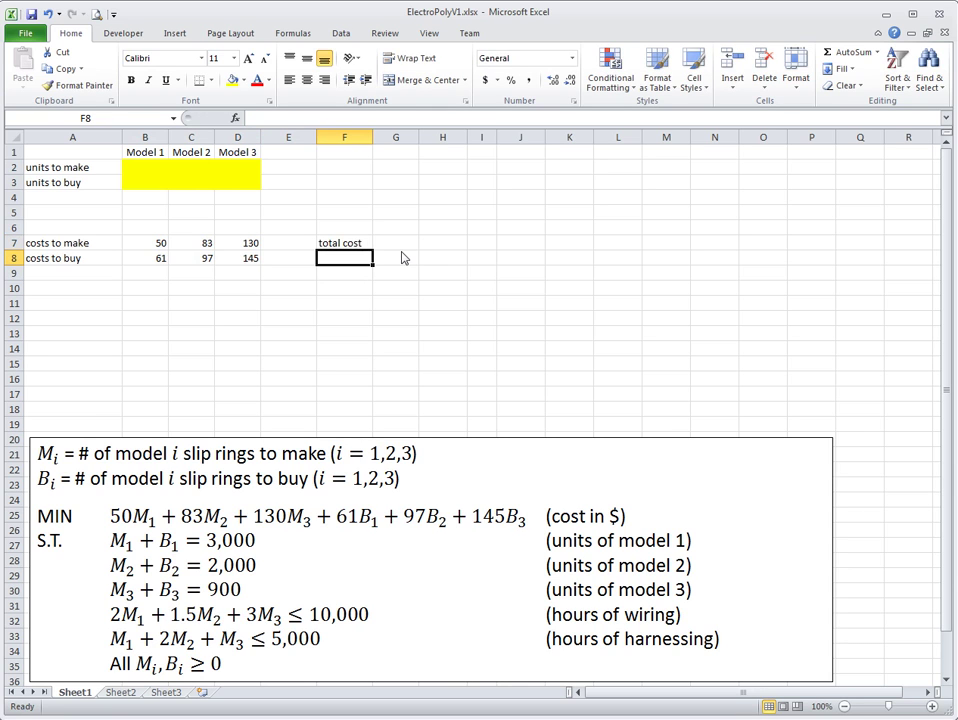
Step: Enter =SUMPRODUCT(B7:D8,B2:D3) in cell F8 under the total cost label and fill the cell light green
text(=)
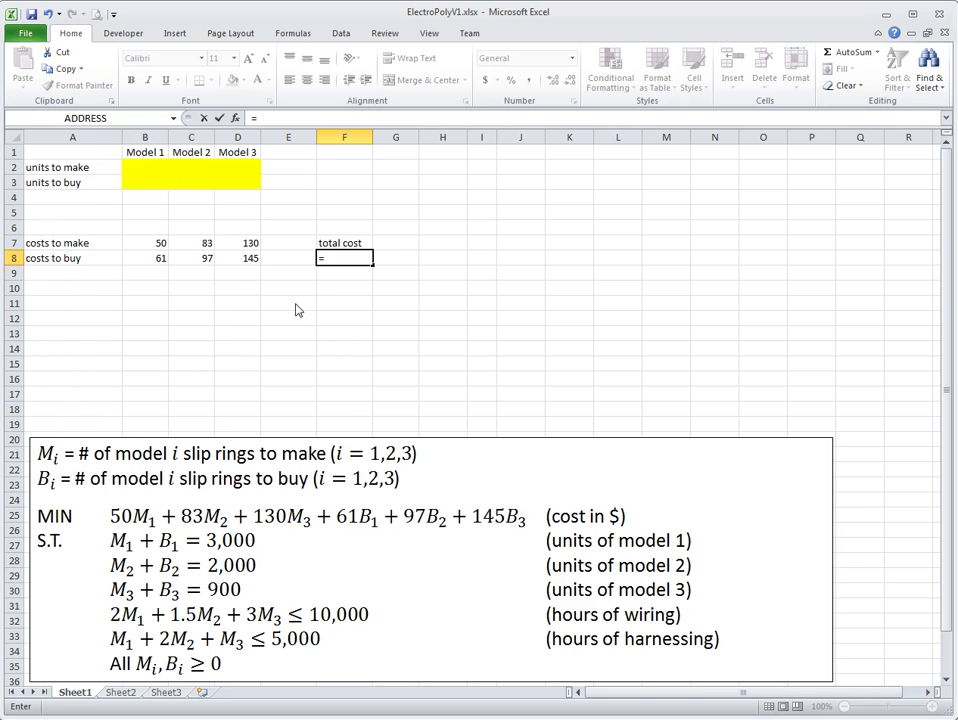
text(sub)
key(BackSpace)
text(m)
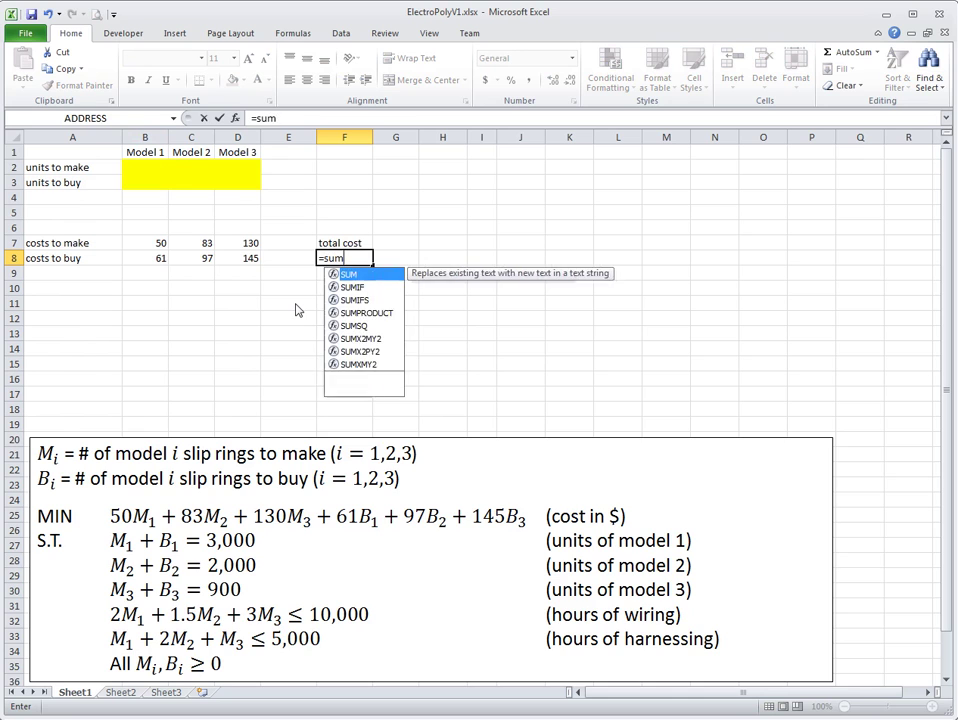
text(product()
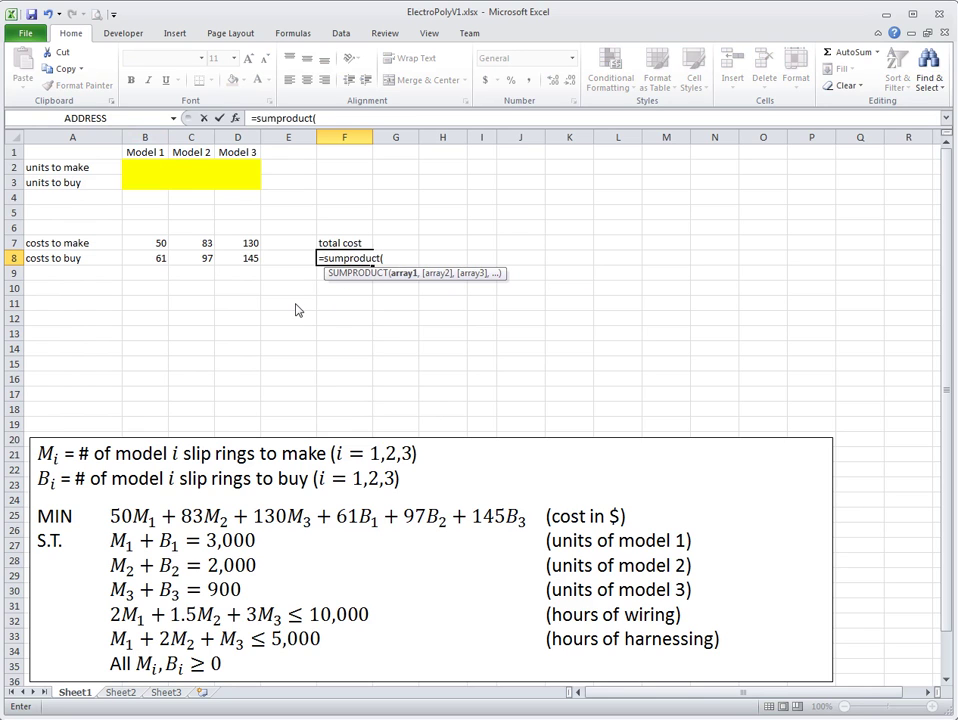
drag(158, 244, 241, 270)
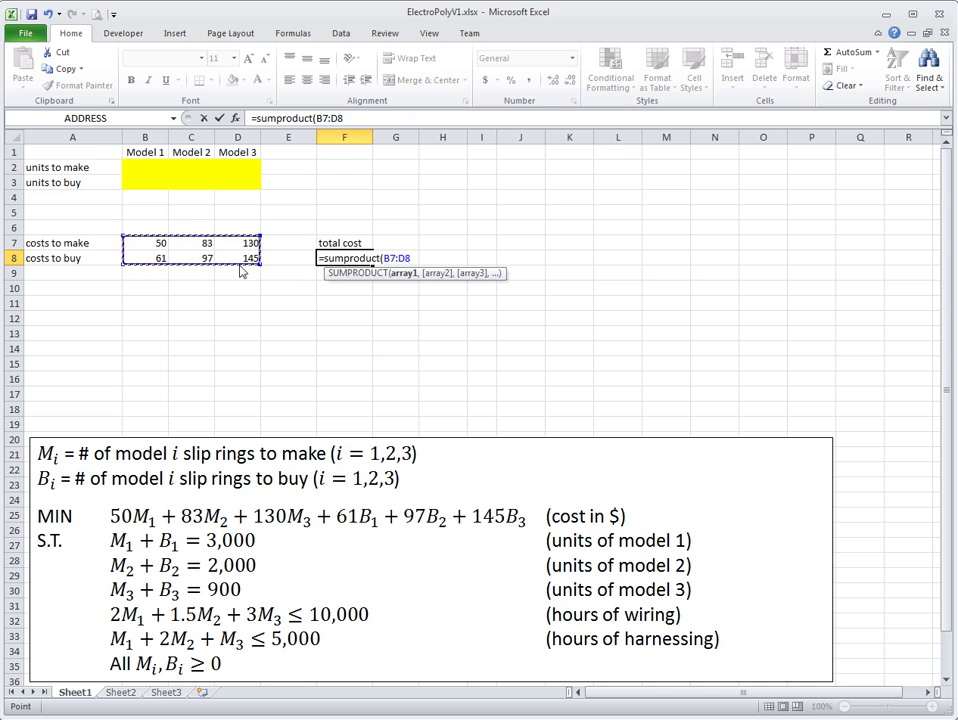
text(,)
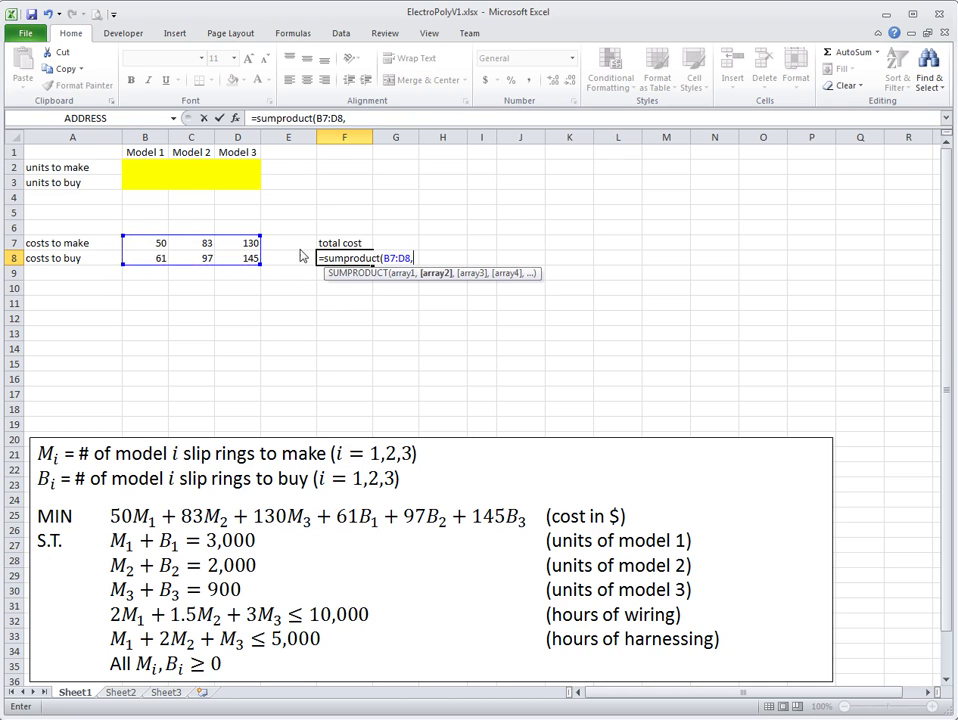
drag(161, 167, 246, 188)
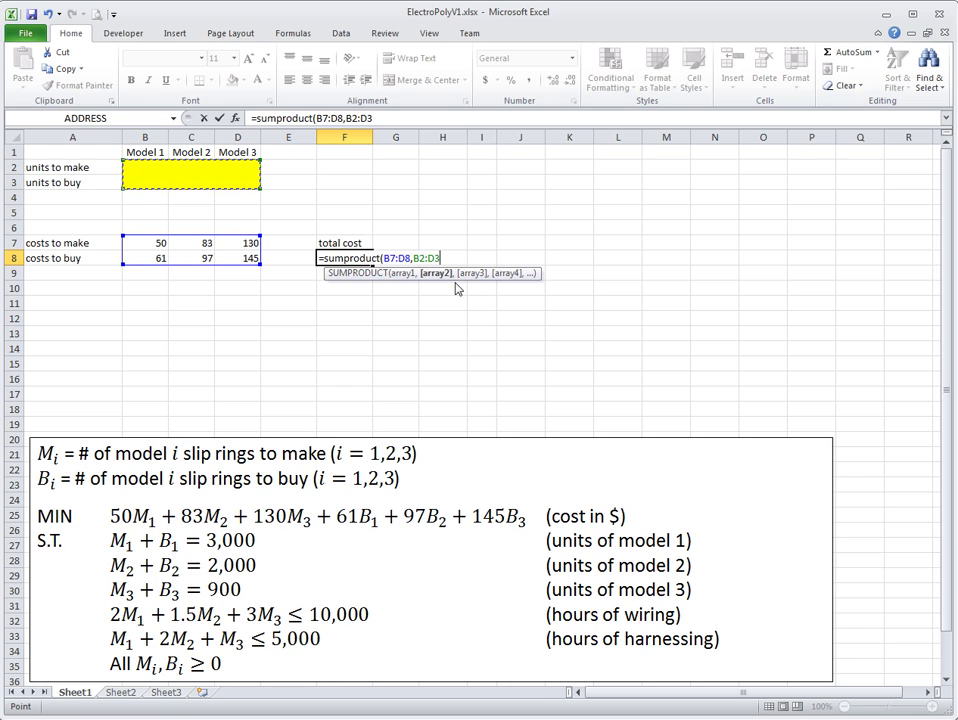
text())
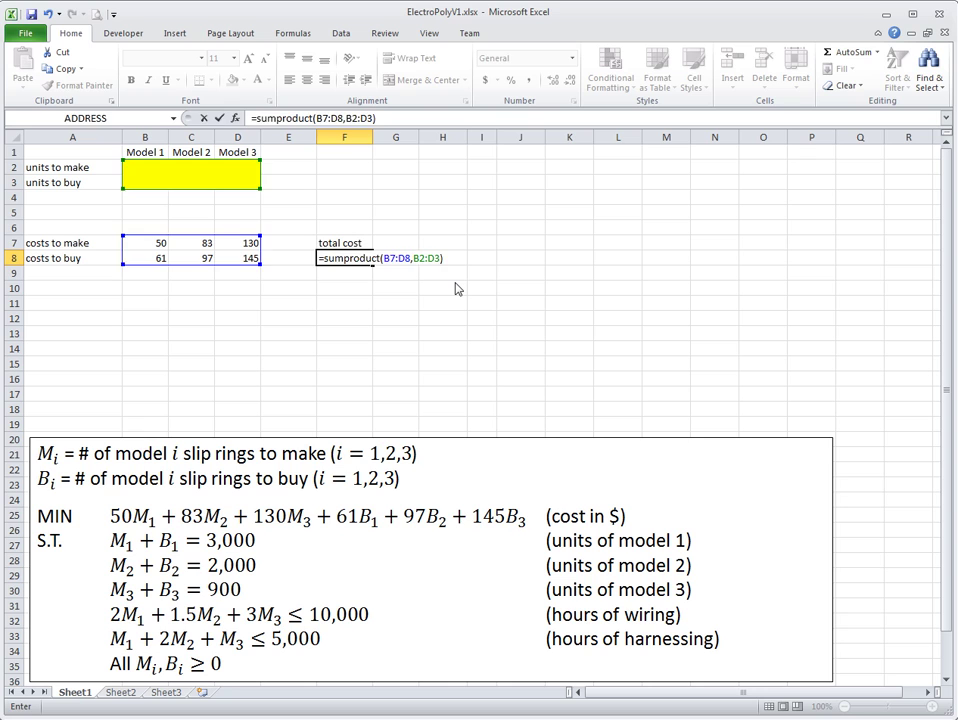
key(ctrl+Return)
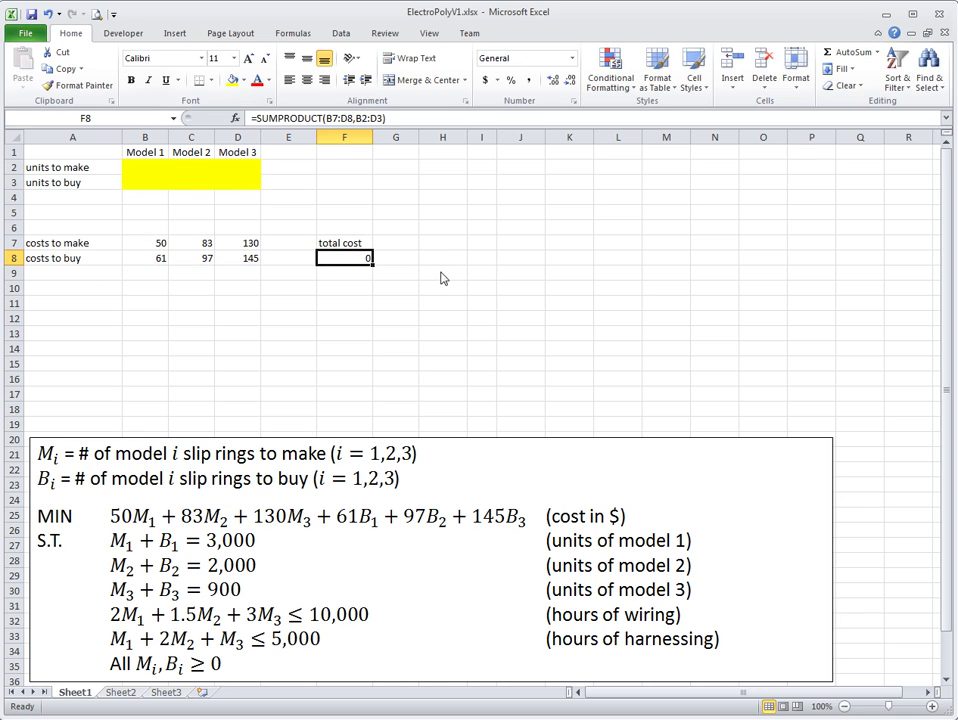
click(242, 81)
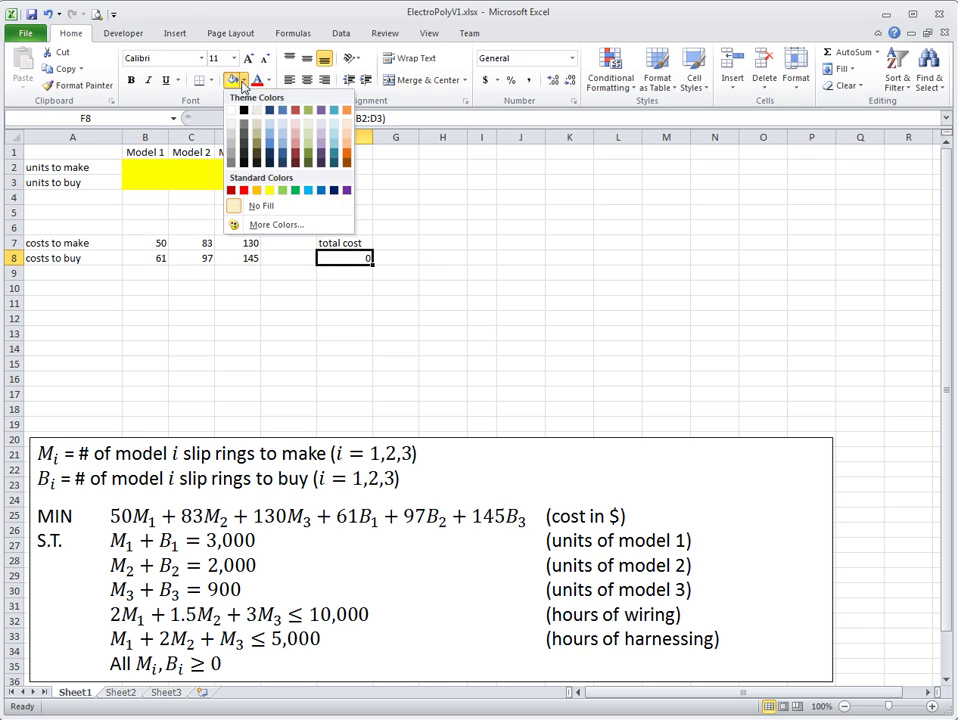
click(281, 190)
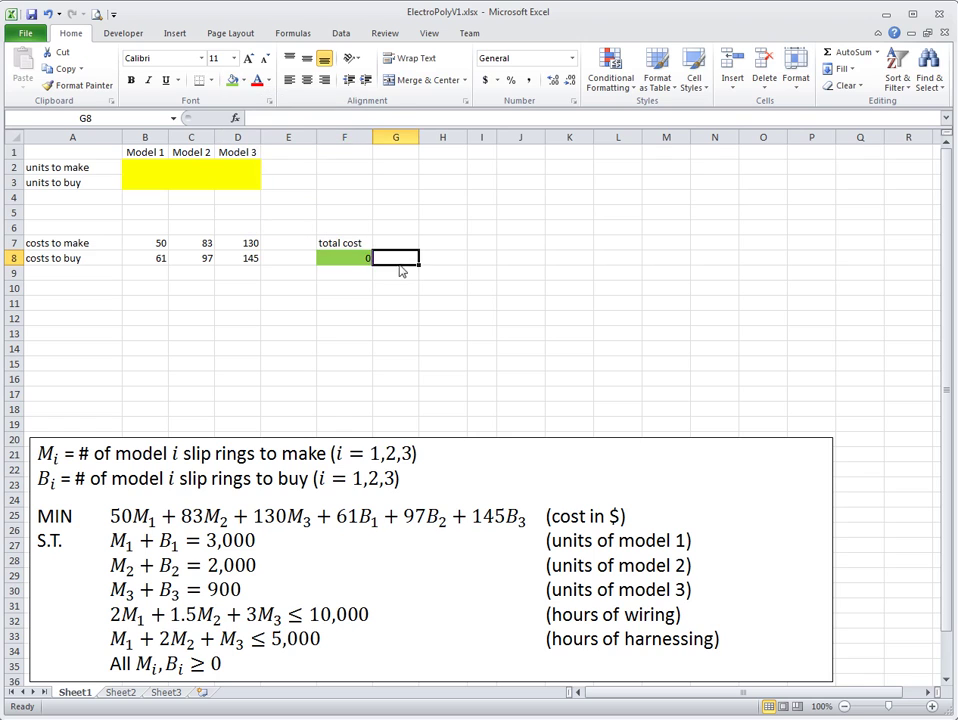
Step: Enter a trial value of 1 for Model 1 units to make in cell B2 and check the total cost
click(167, 182)
click(165, 171)
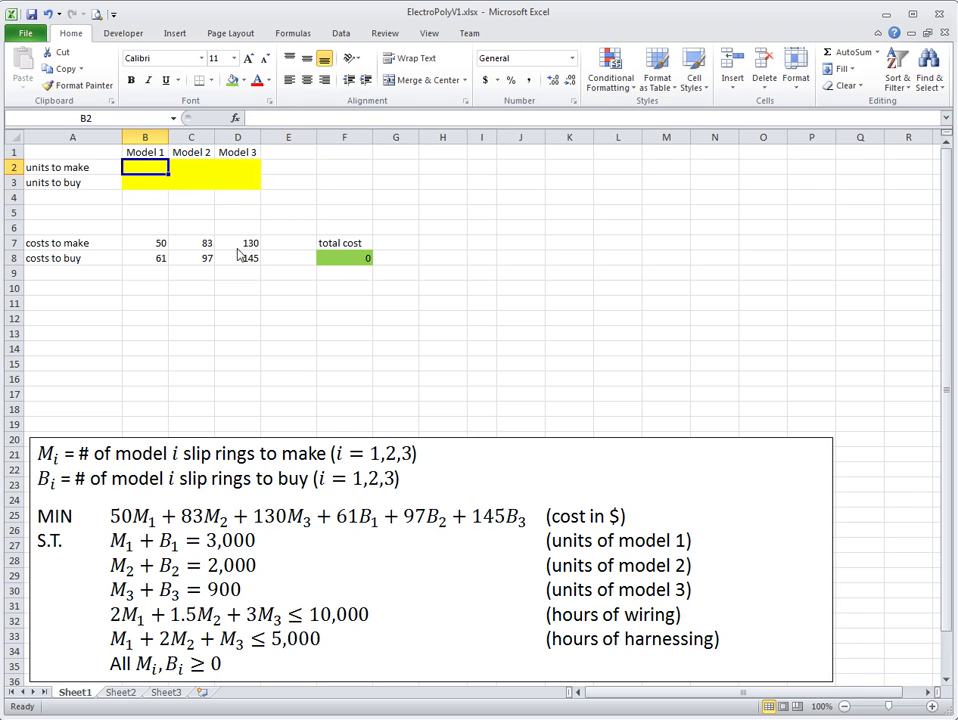
text(1)
click(366, 308)
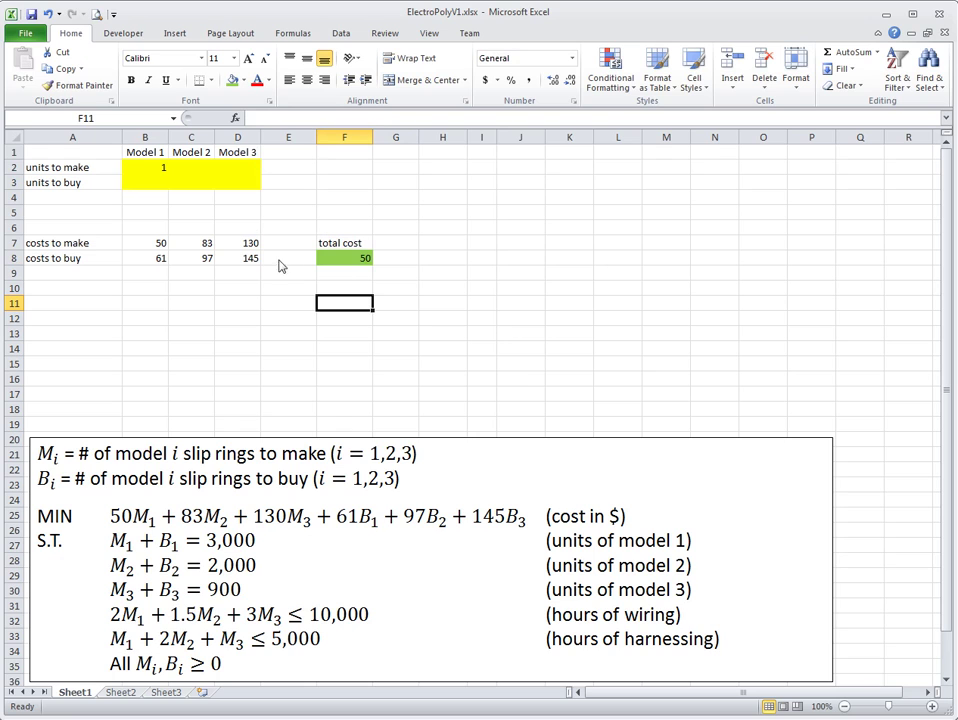
click(362, 258)
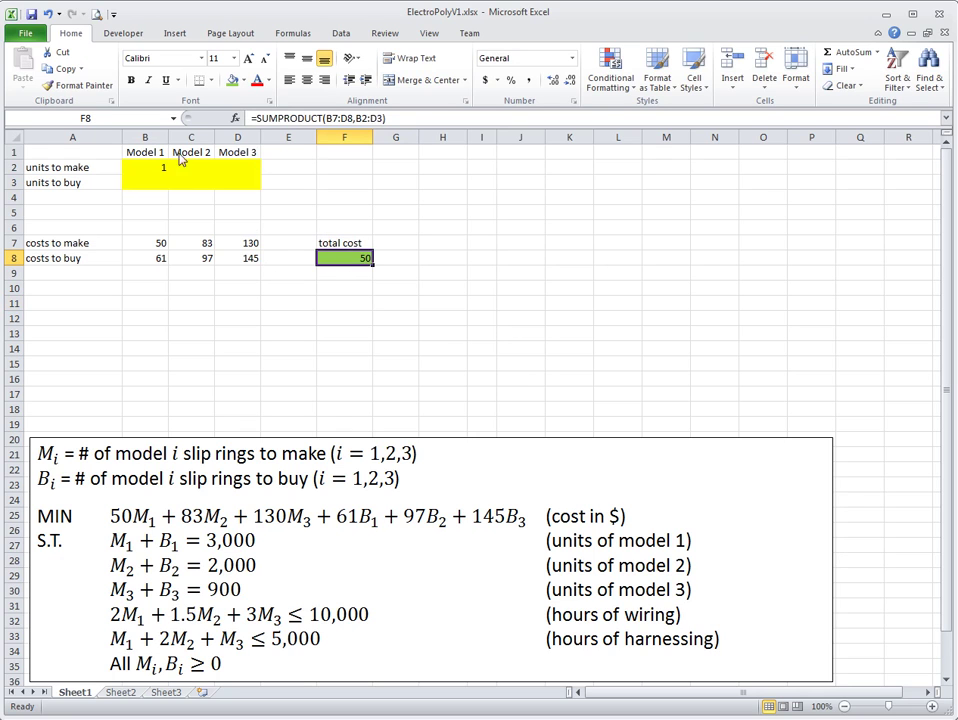
Step: Enter a trial value of 1 for Model 3 units to buy in cell D3 and check the total cost in F8
drag(205, 163, 243, 190)
click(250, 199)
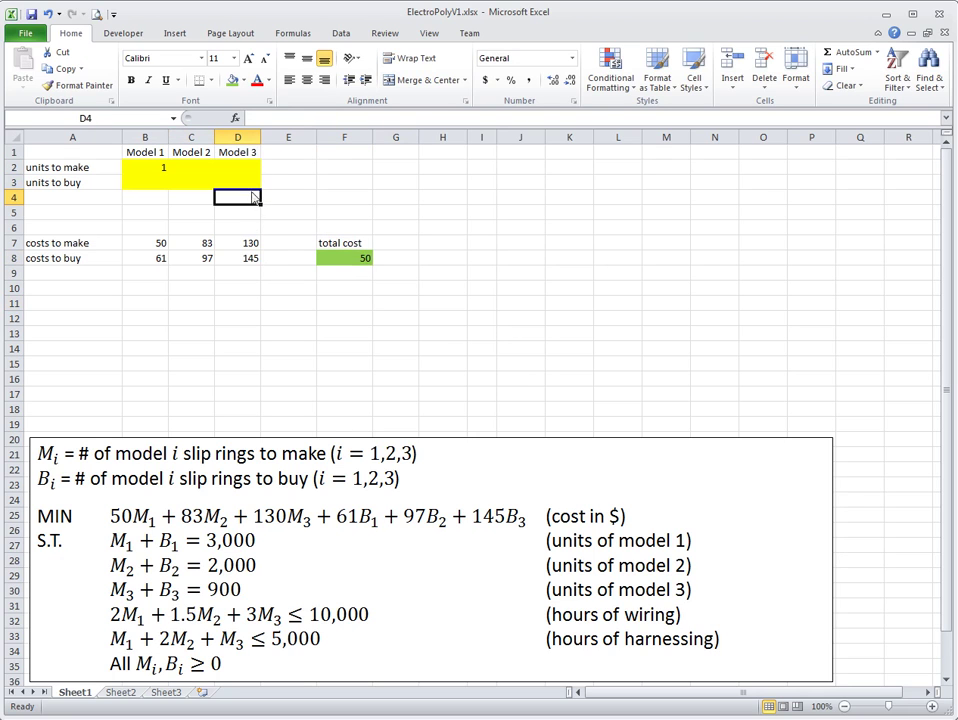
click(248, 185)
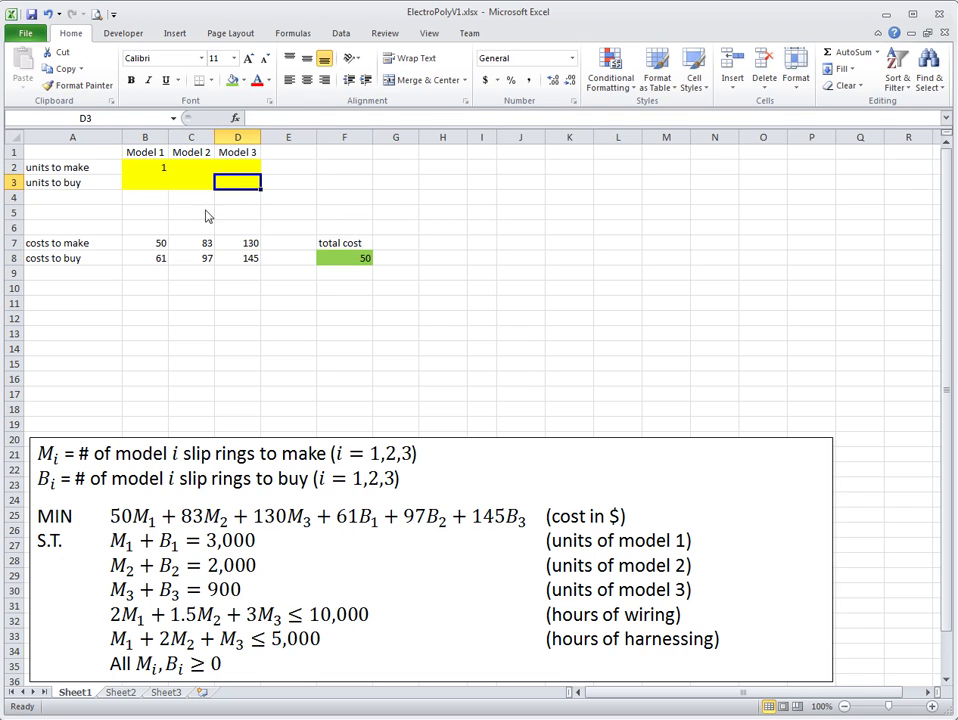
text(1)
click(310, 211)
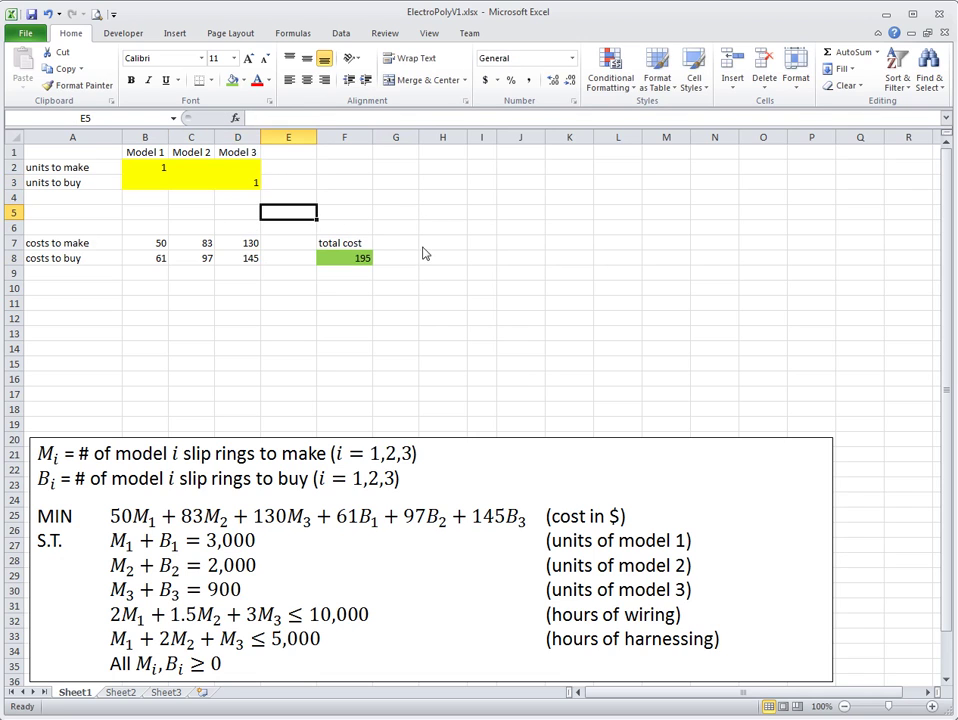
click(364, 262)
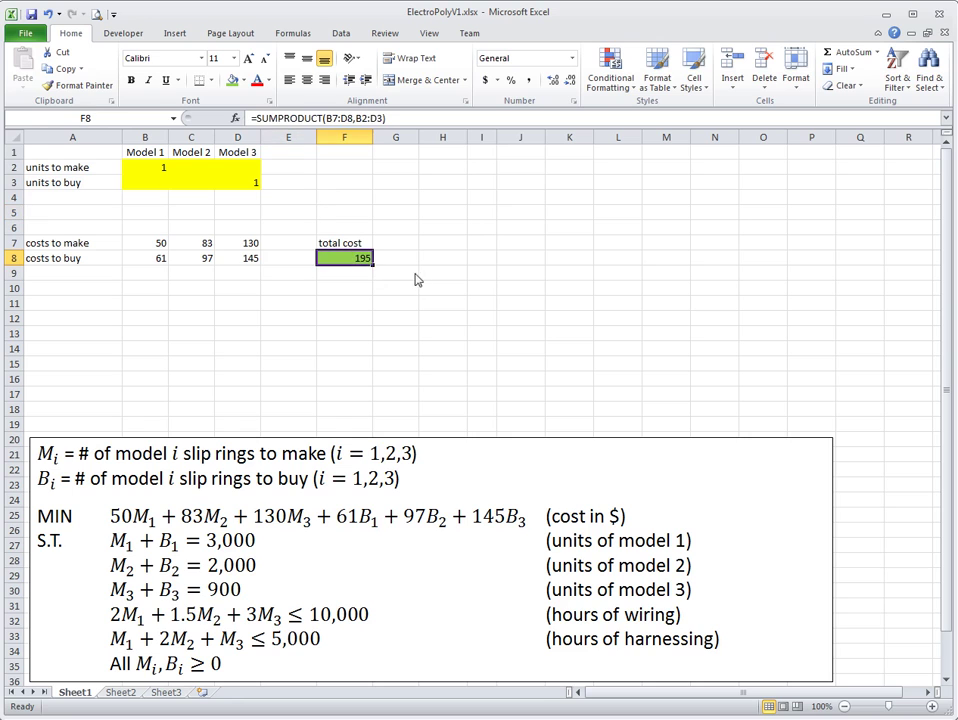
Step: Examine the cost coefficients behind the trial total, and review the Model 1 decision cells B2:B3 against the Model 1 units constraint
click(146, 246)
click(245, 260)
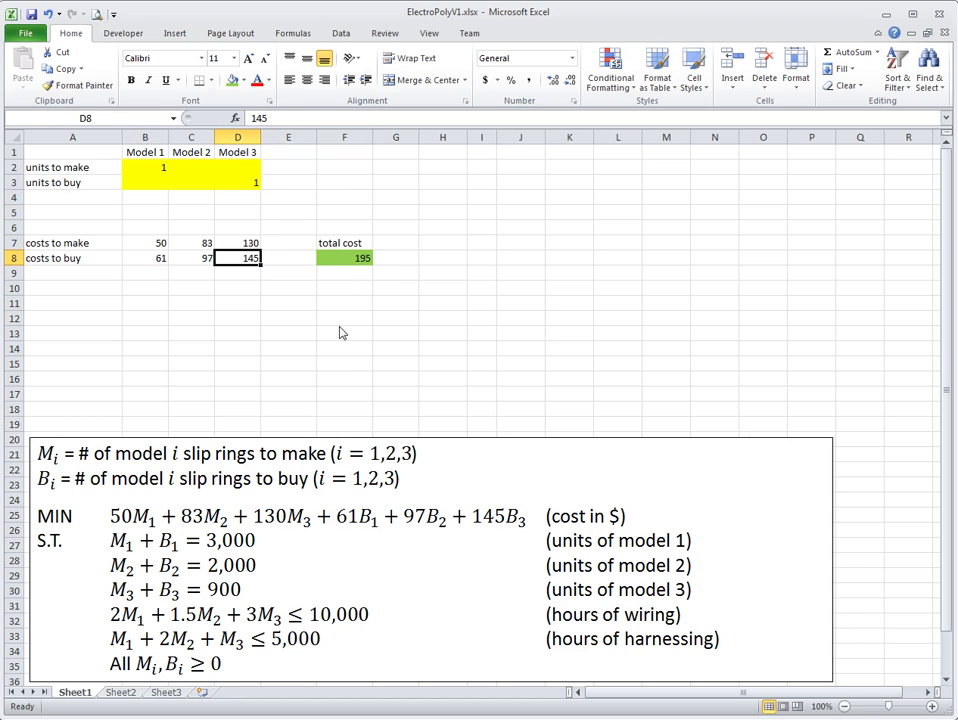
click(249, 185)
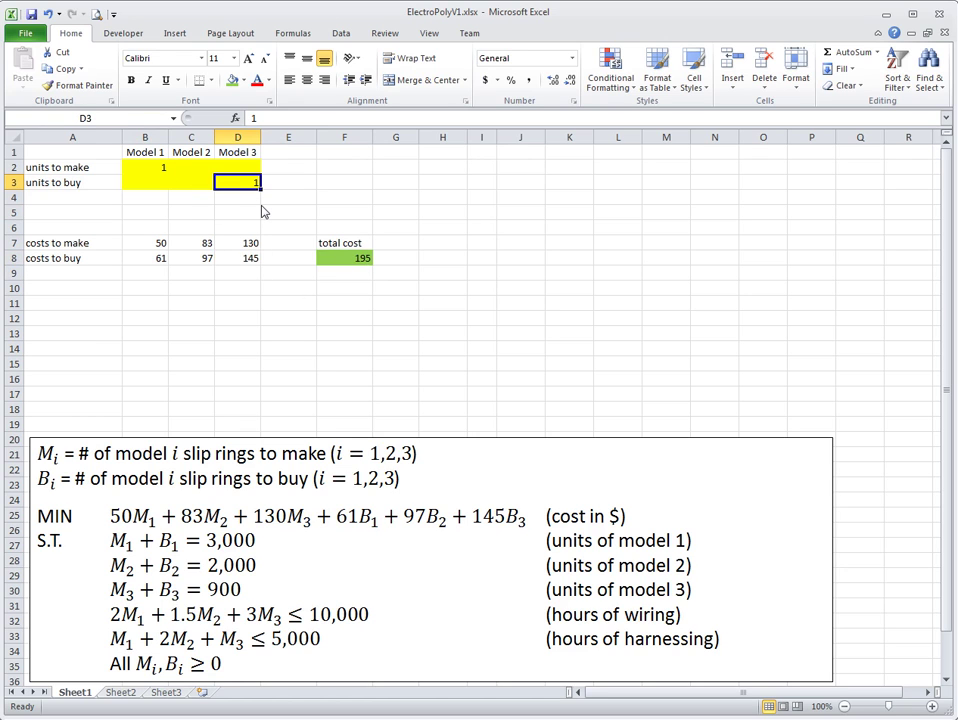
click(235, 288)
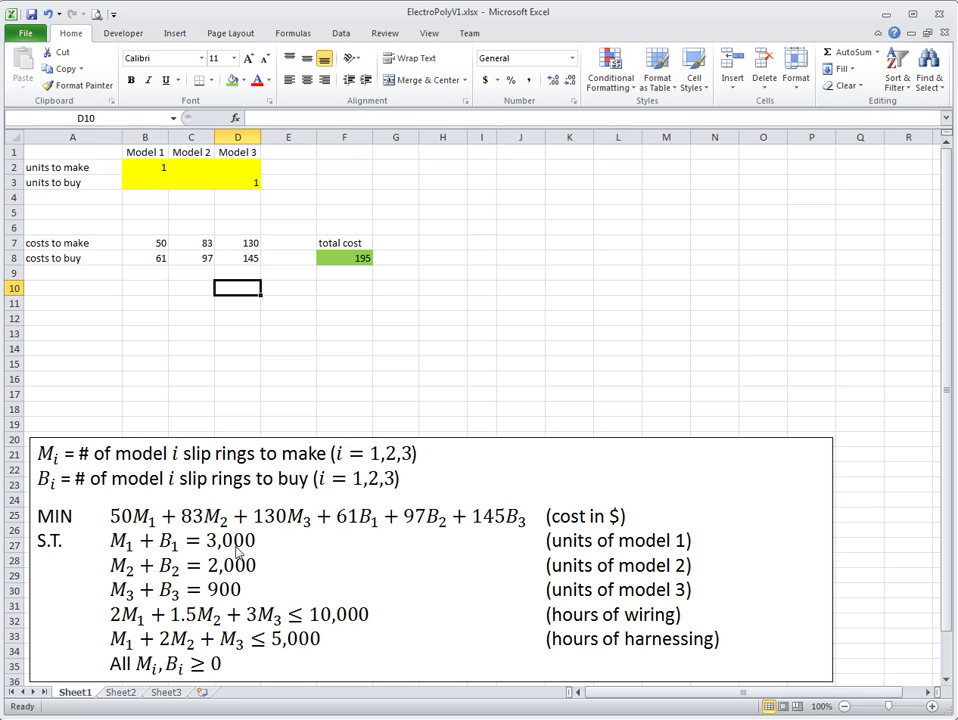
click(149, 200)
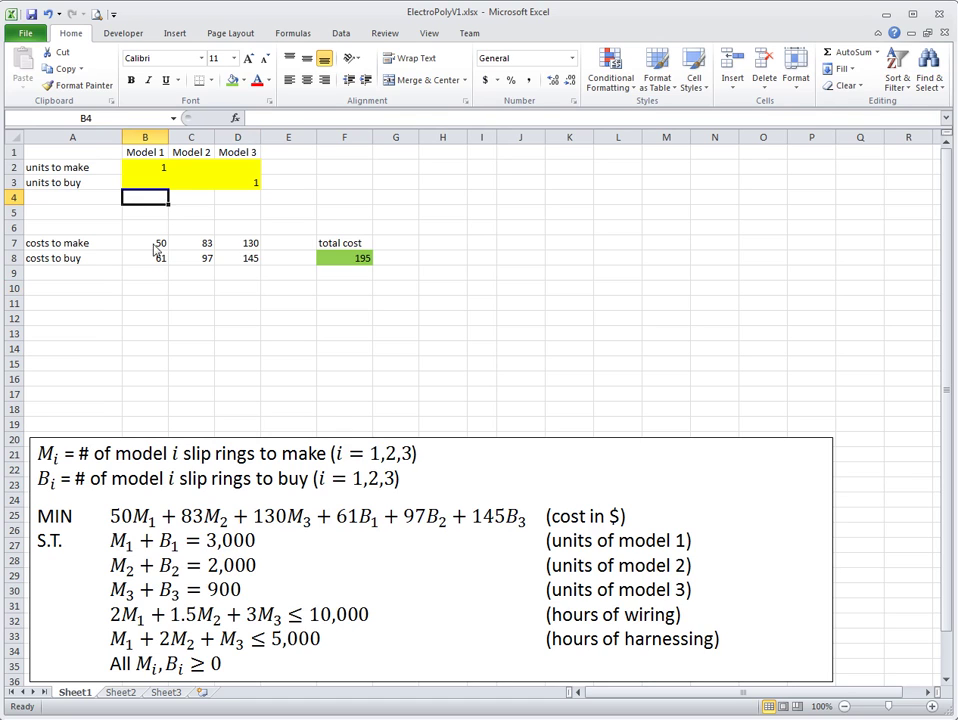
click(157, 175)
click(157, 190)
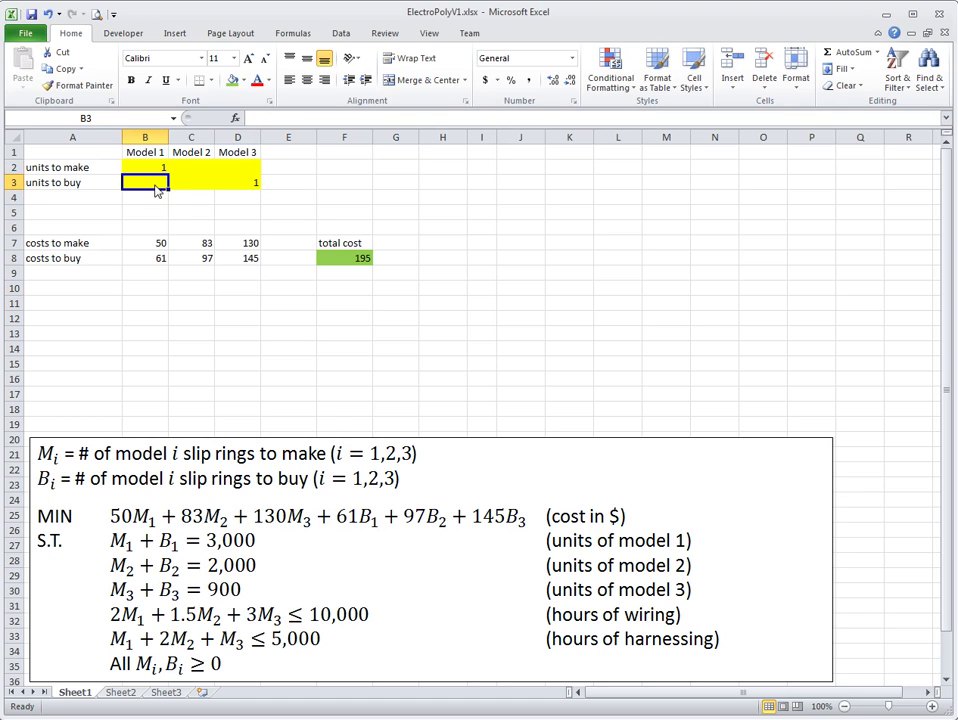
drag(157, 172, 157, 186)
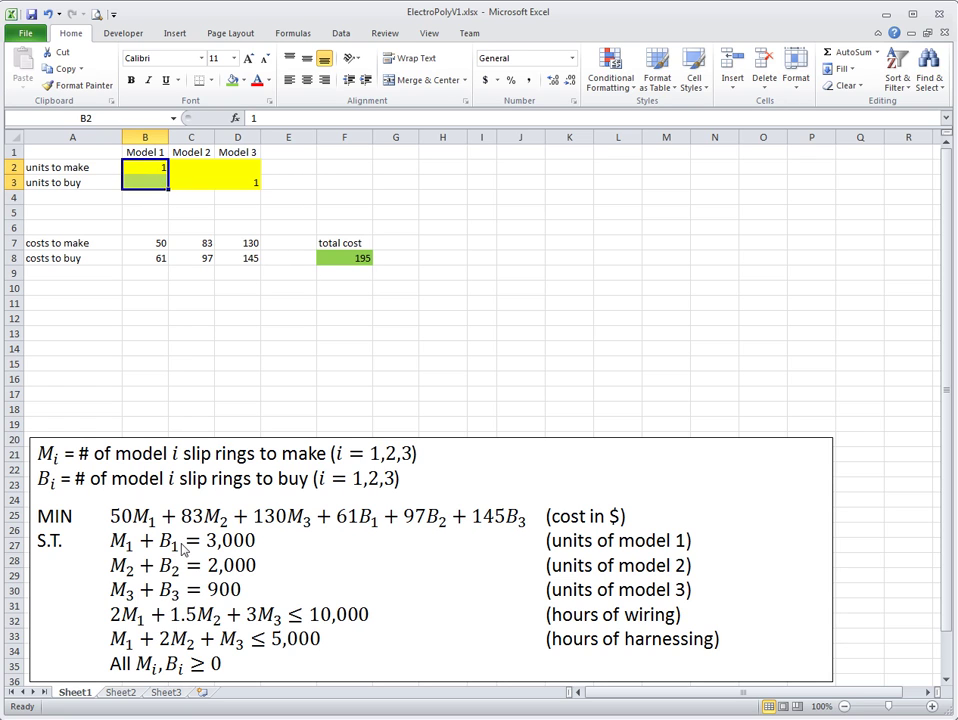
click(147, 201)
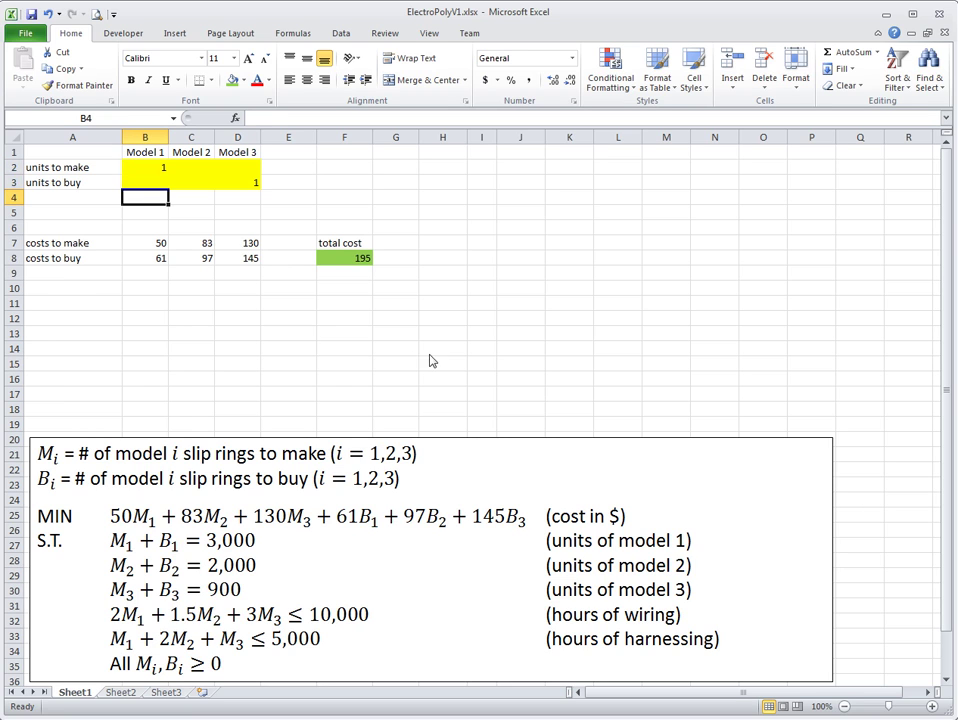
Step: Label cell A4 "total units" and start a formula in cell B4 for Model 1
click(88, 200)
text(tota)
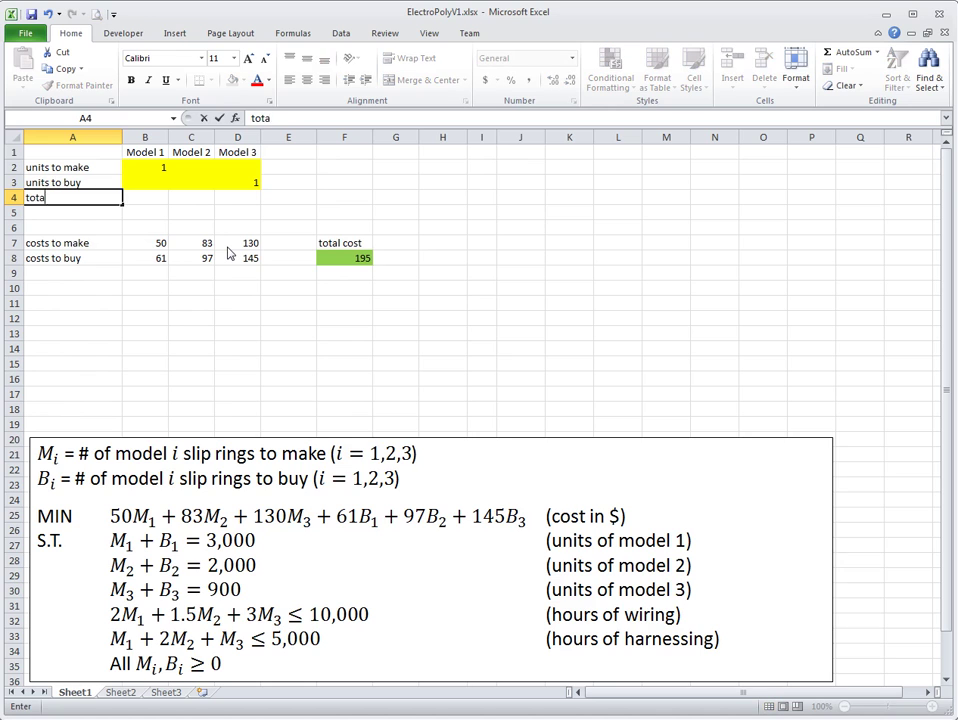
text(l units)
key(Tab)
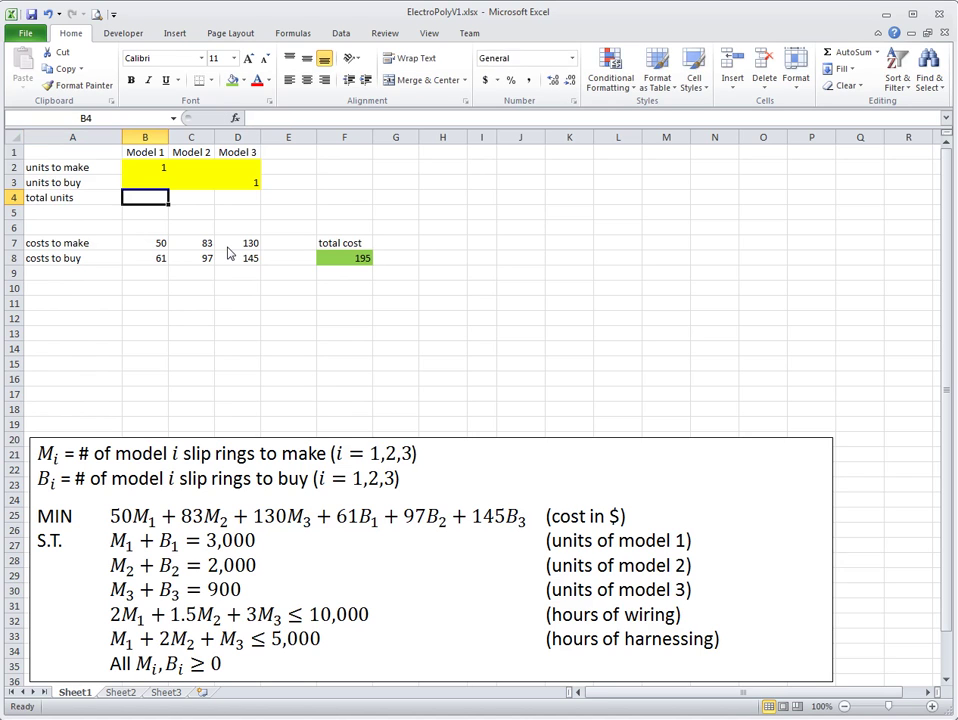
text(=)
key(Up)
key(Up)
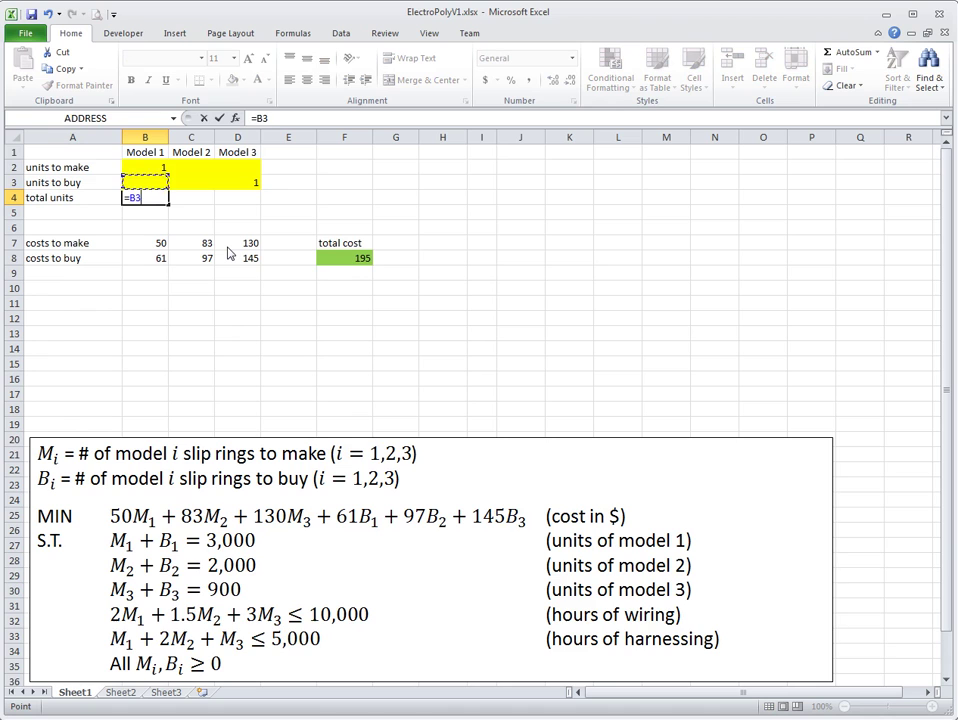
text(+)
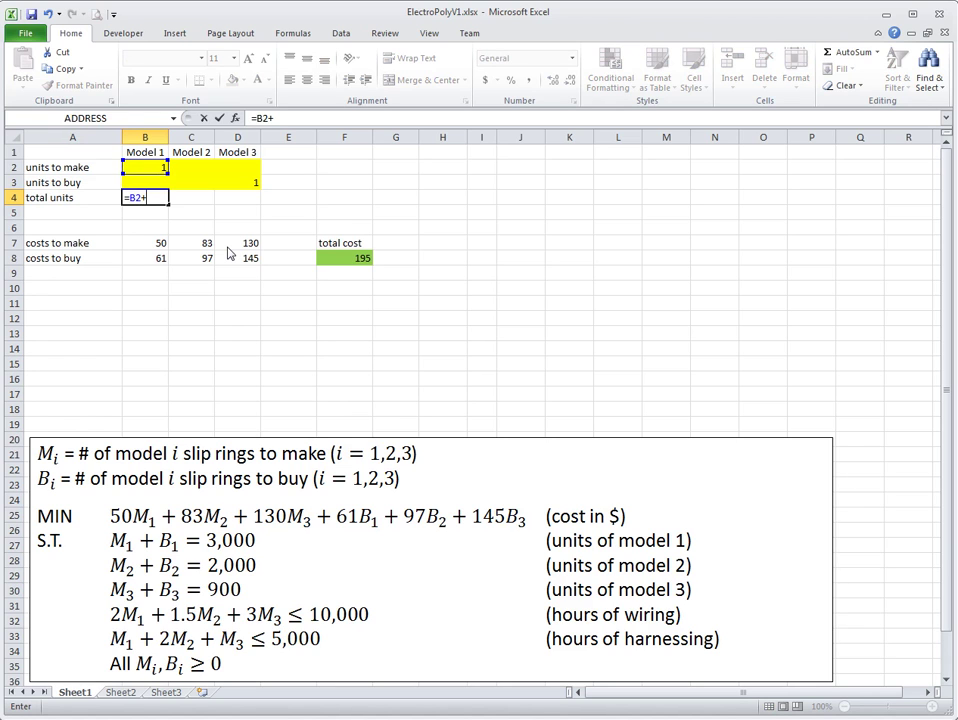
key(Up)
key(BackSpace)
key(BackSpace)
key(BackSpace)
key(BackSpace)
key(BackSpace)
Step: Total the Model 1 units in cell B4 with the formula =SUM(B2:B3)
text(sum()
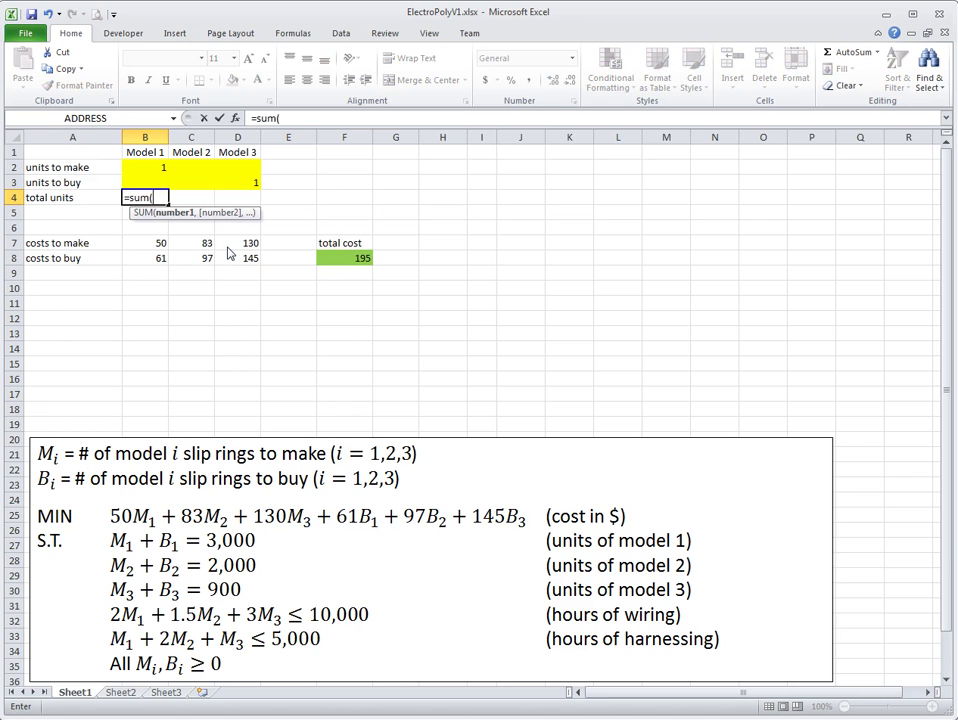
key(Up)
key(shift+Up)
text())
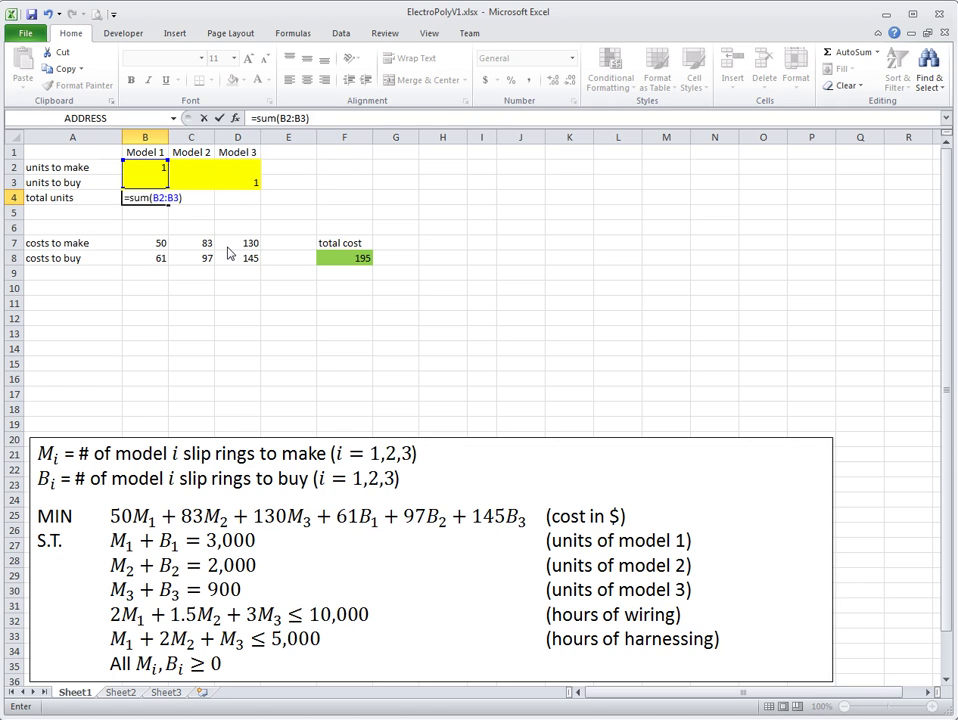
key(Return)
key(Up)
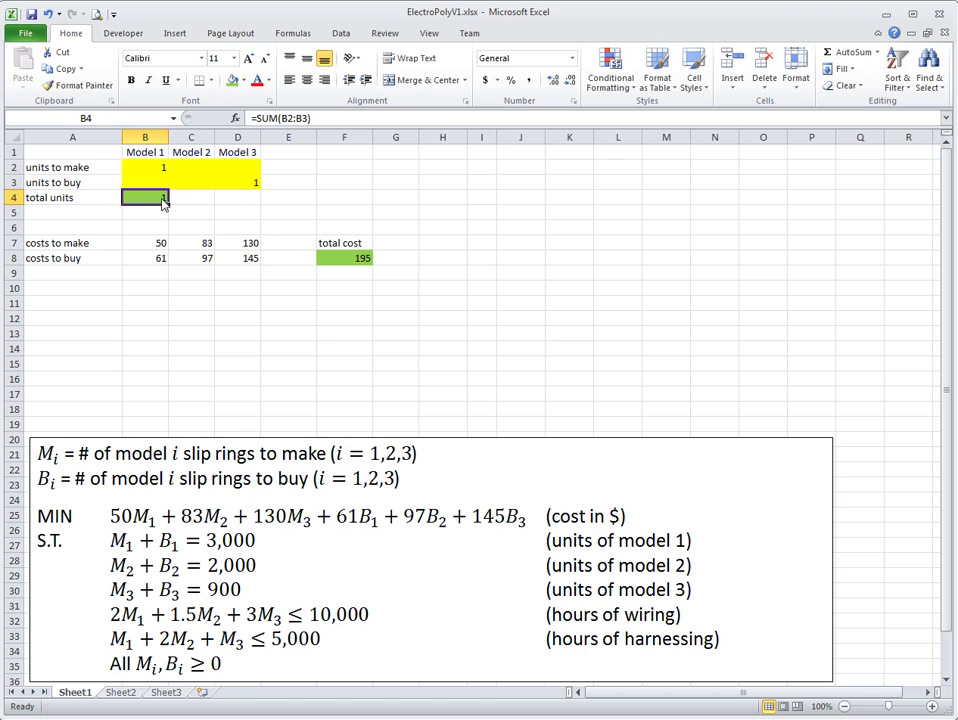
Step: Copy the total units formula from B4 into C4:D4 and check the references in the copied formulas
key(F2)
key(Escape)
key(ctrl+c)
drag(188, 198, 240, 198)
key(ctrl+v)
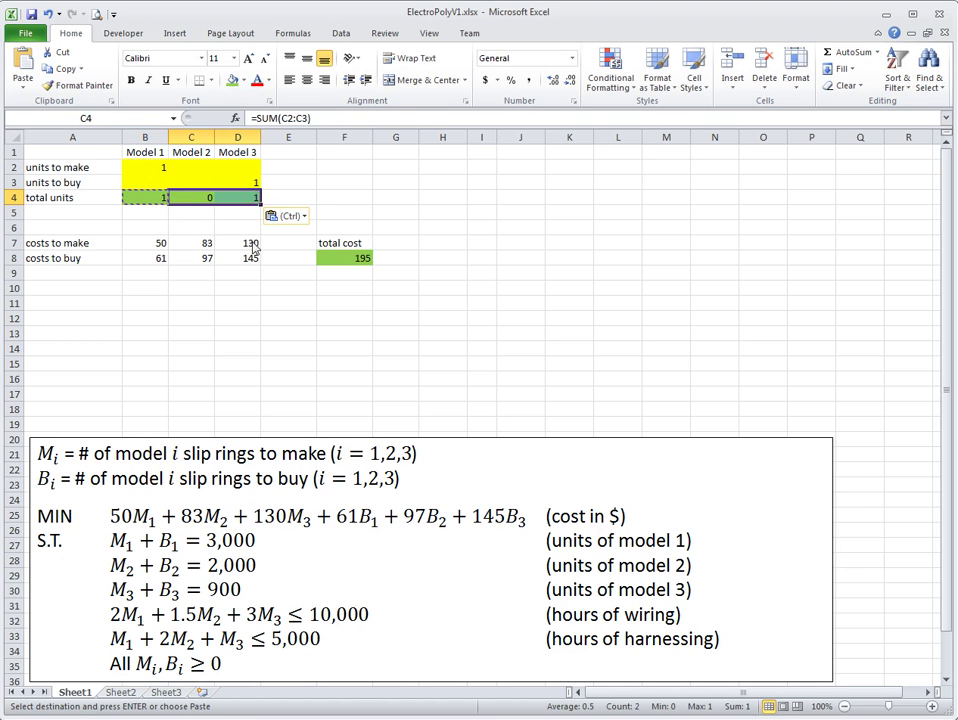
click(240, 212)
click(200, 199)
key(F2)
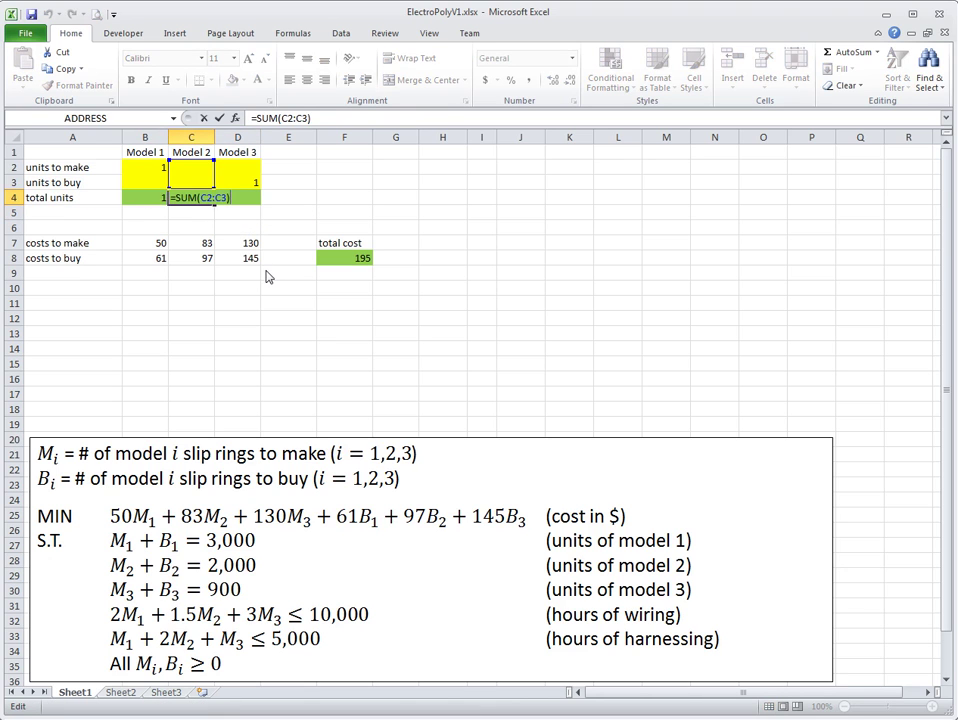
key(Escape)
click(248, 198)
key(F2)
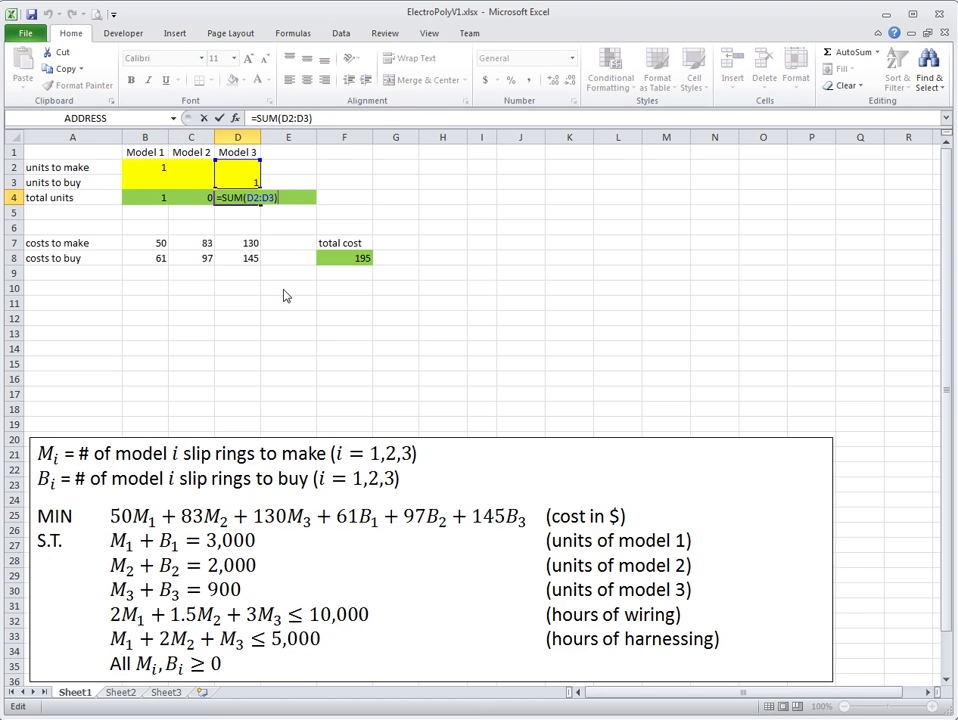
key(Escape)
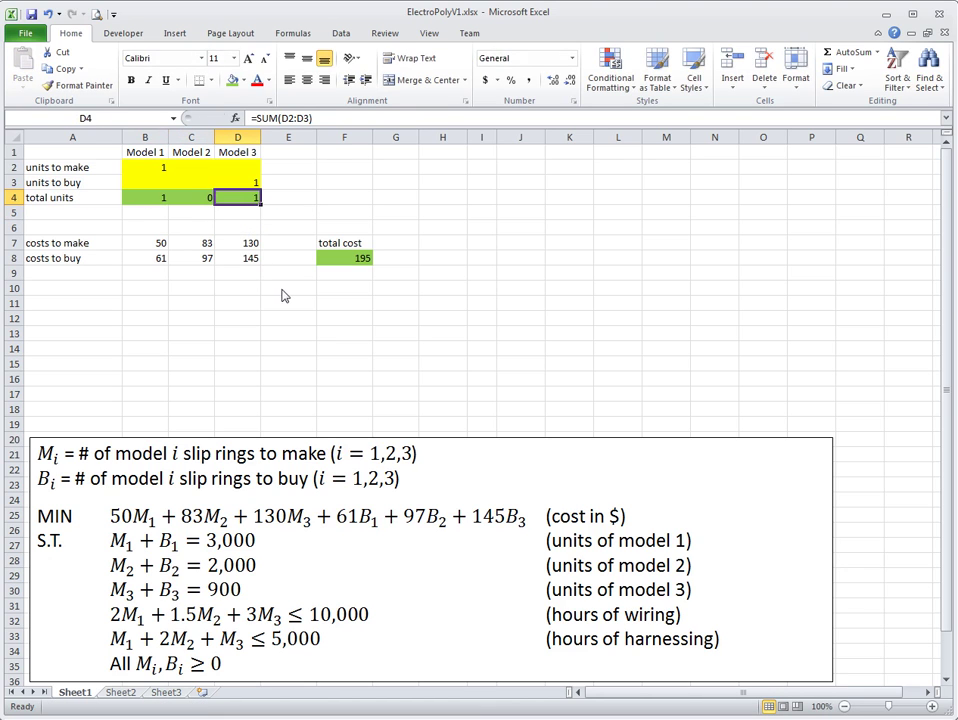
Step: Label cell A5 "ordered units" and enter 3000, 2000 and 900 for Models 1 to 3 in B5:D5
click(72, 212)
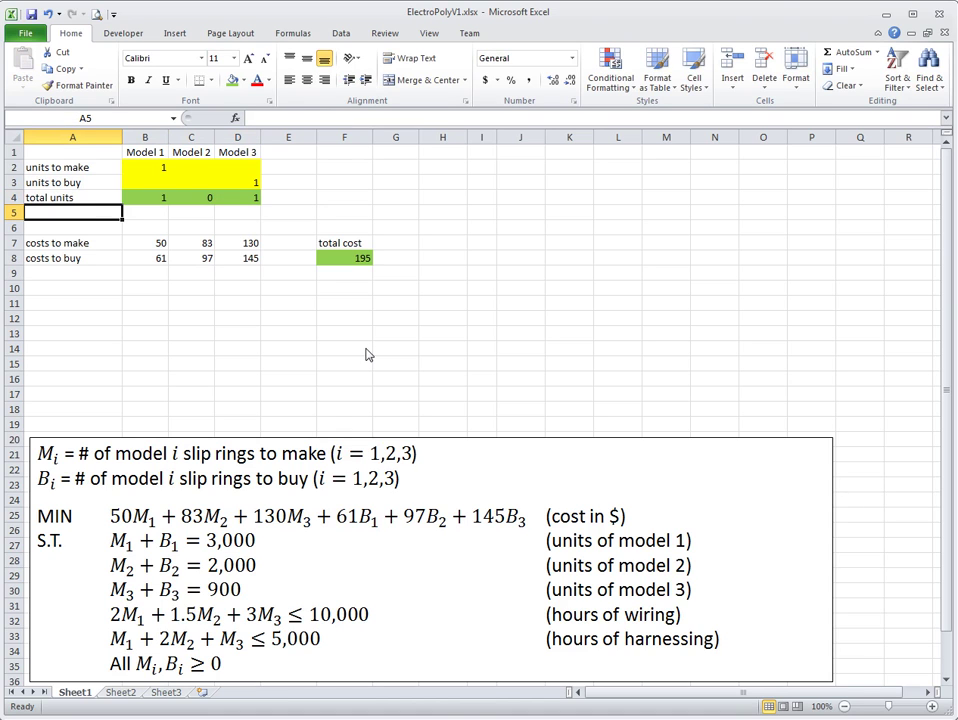
text(orde)
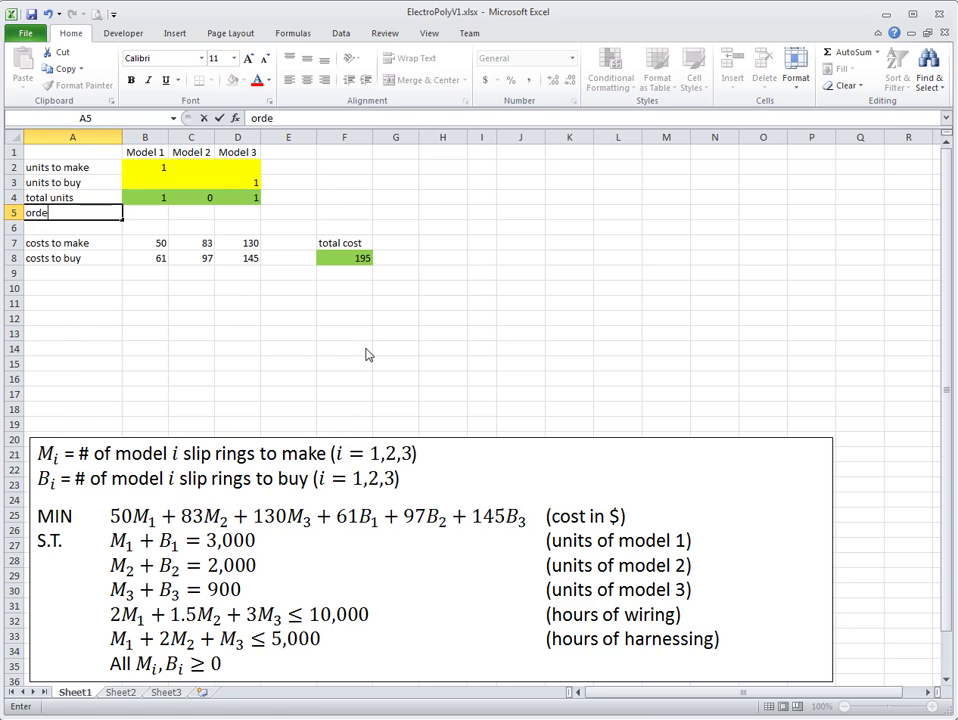
text(red units)
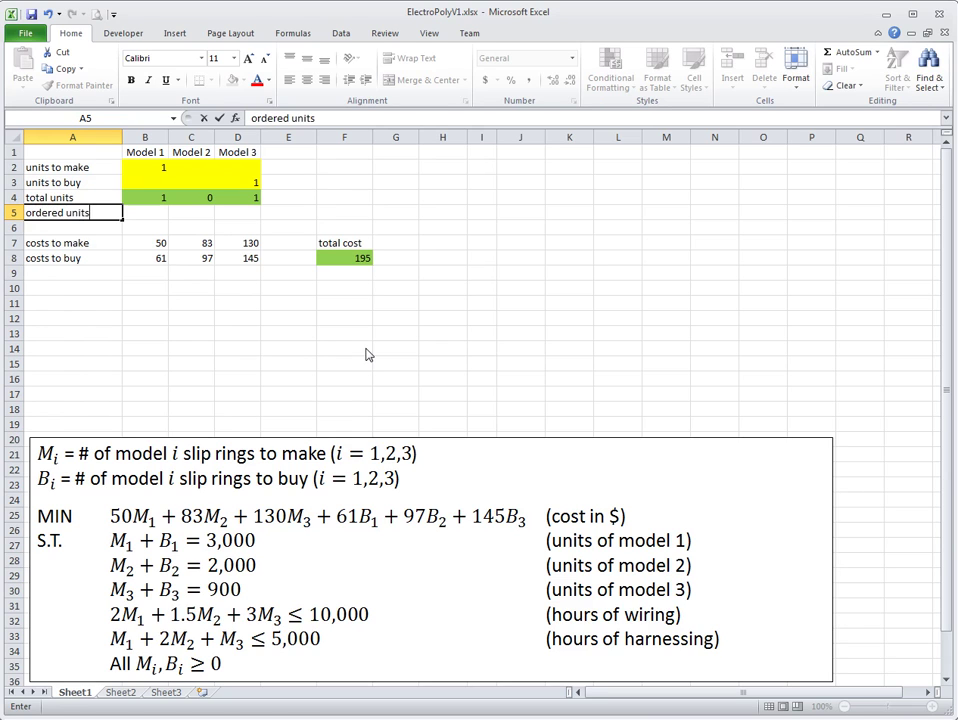
key(Tab)
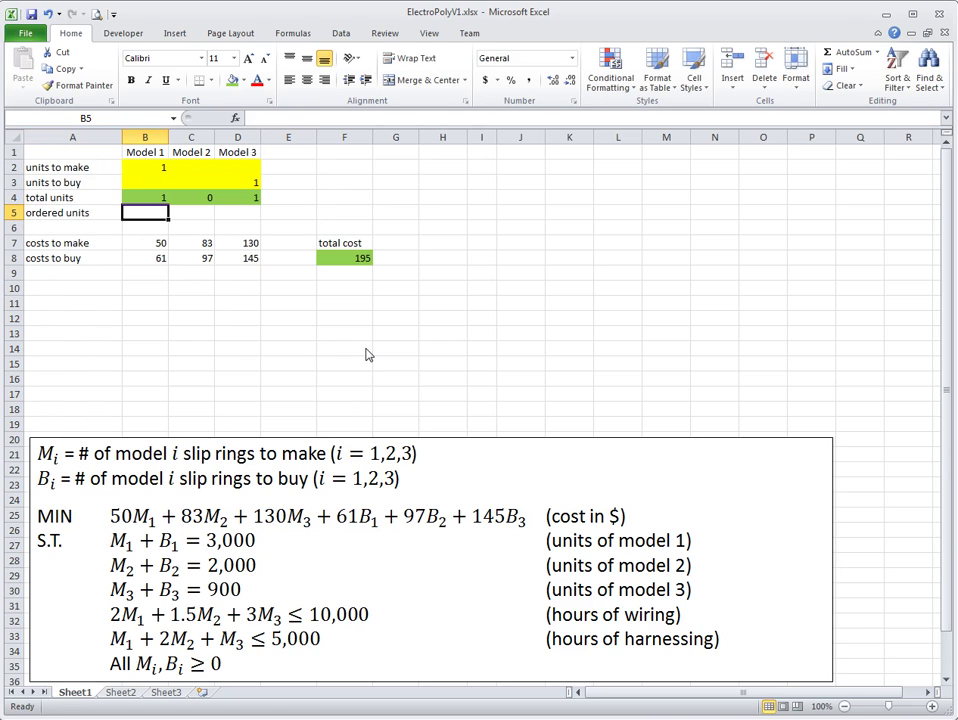
text(3000)
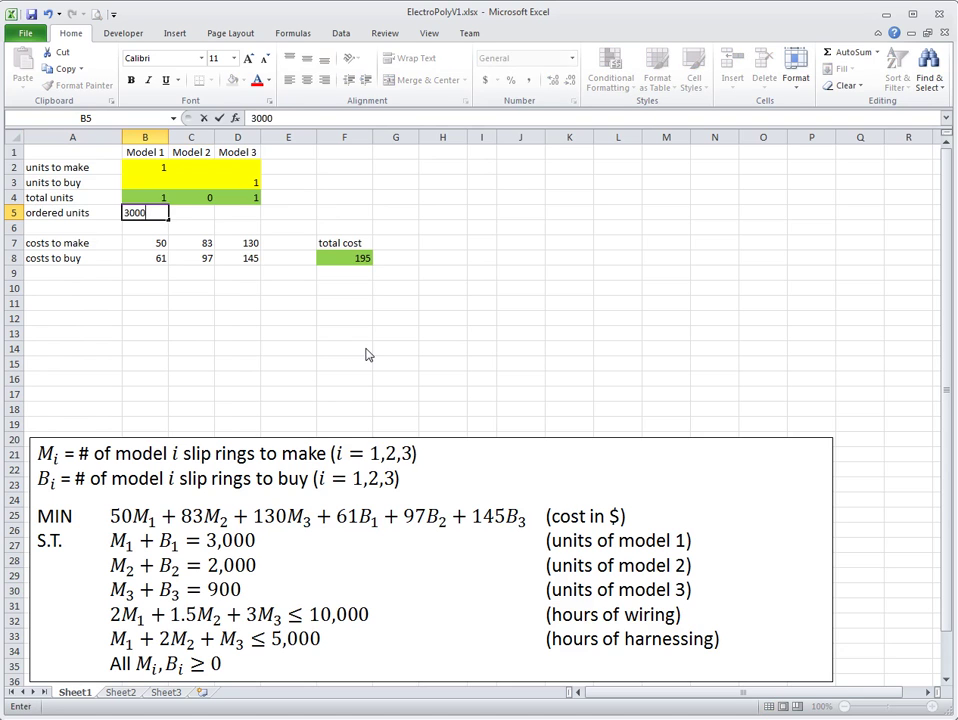
key(Tab)
text(2000)
key(Tab)
text(900)
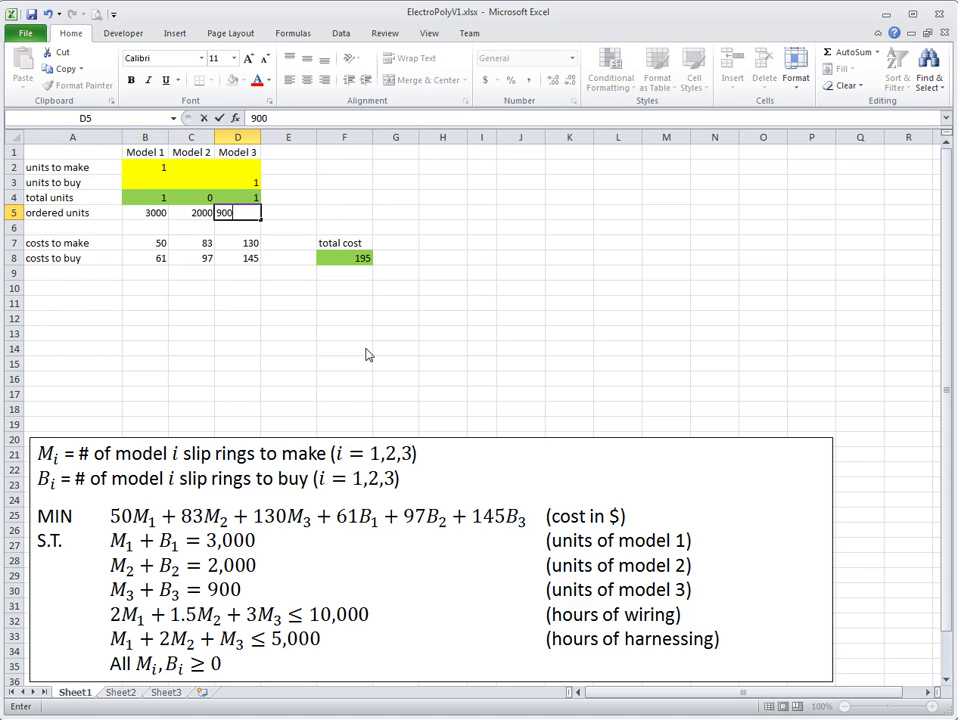
key(Return)
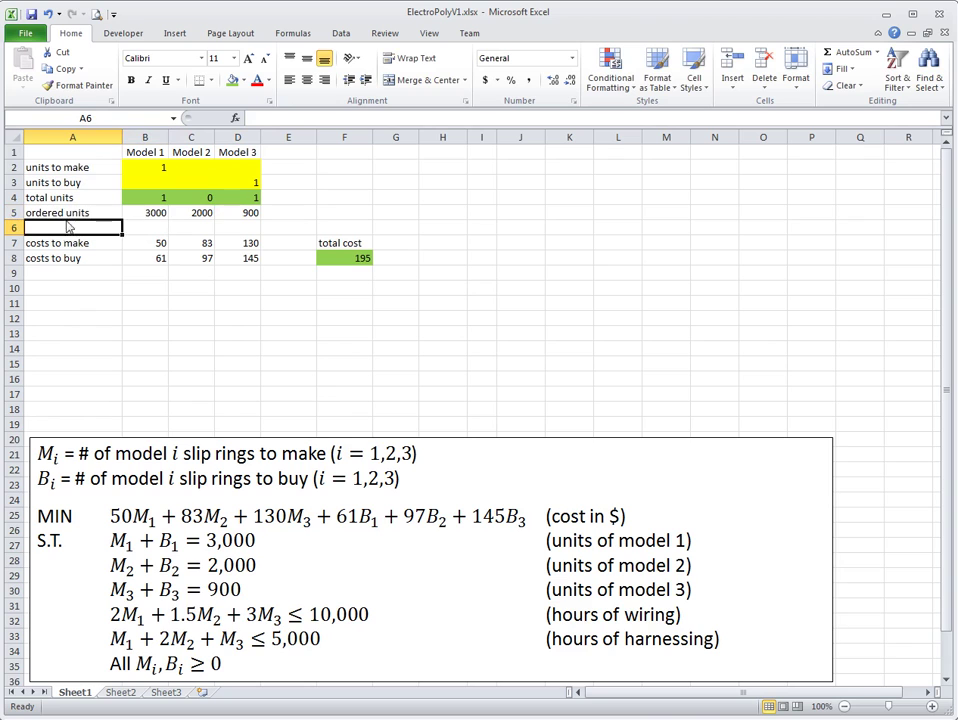
Step: Review the decision cells B2:D3, the total cost in F8, and the total units against the ordered units
click(56, 168)
drag(140, 168, 252, 185)
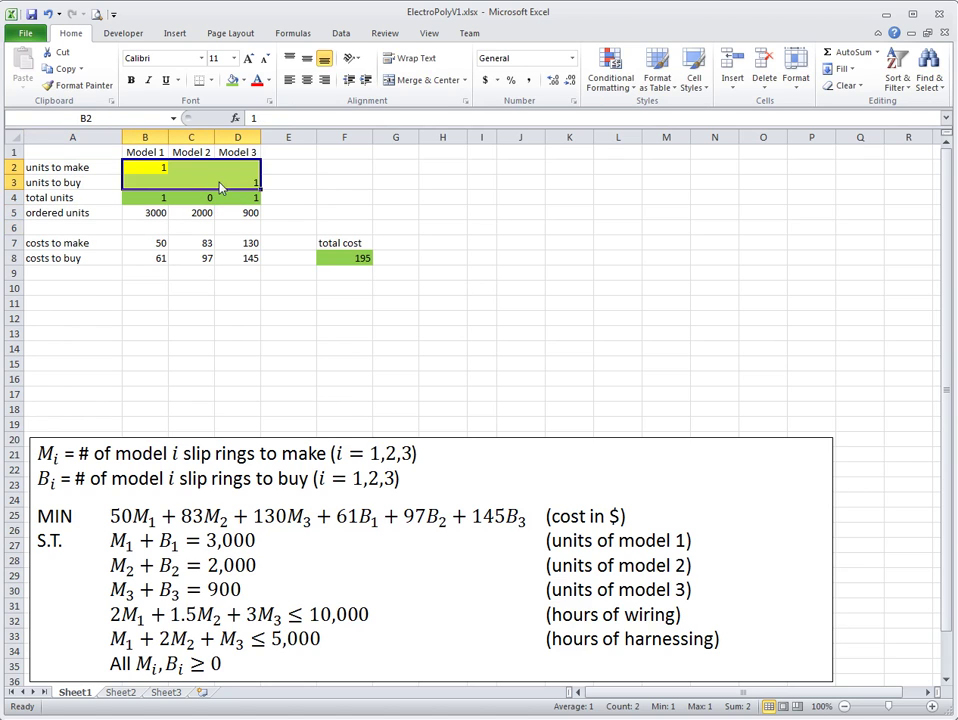
click(355, 262)
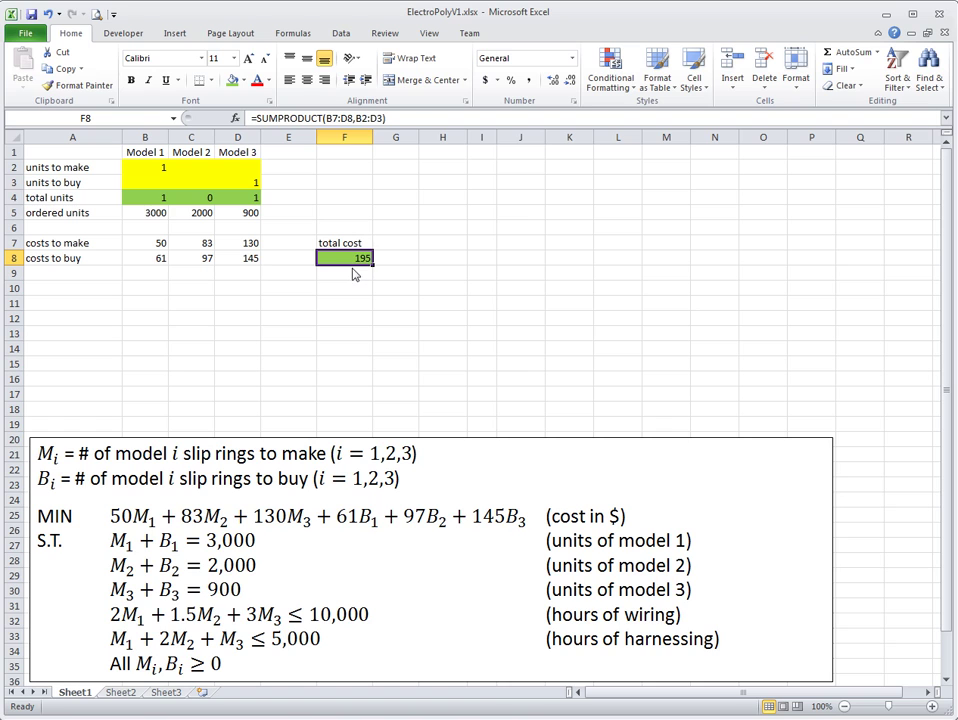
drag(145, 199, 250, 203)
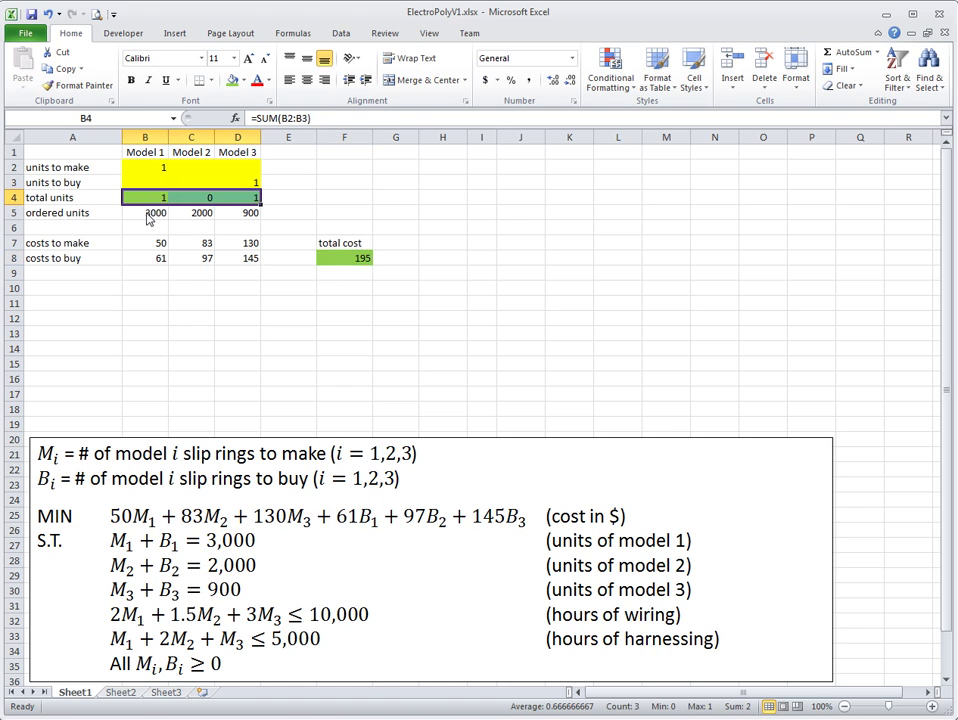
drag(154, 213, 250, 212)
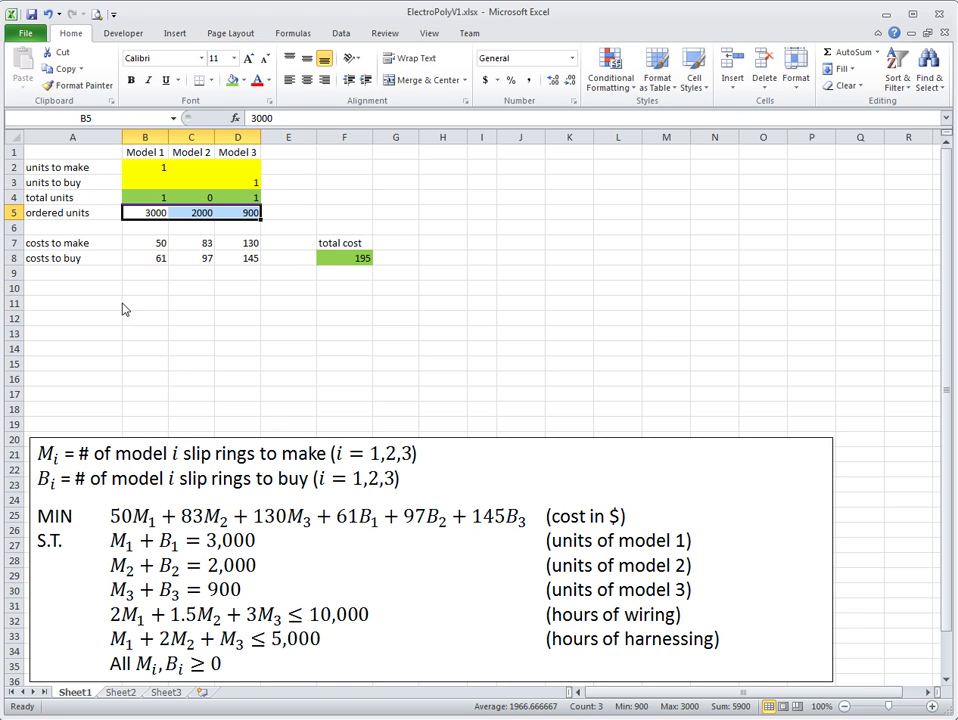
Step: Label cell A11 "hours of wiring" and cell A12 "hours of harnessing"
click(73, 304)
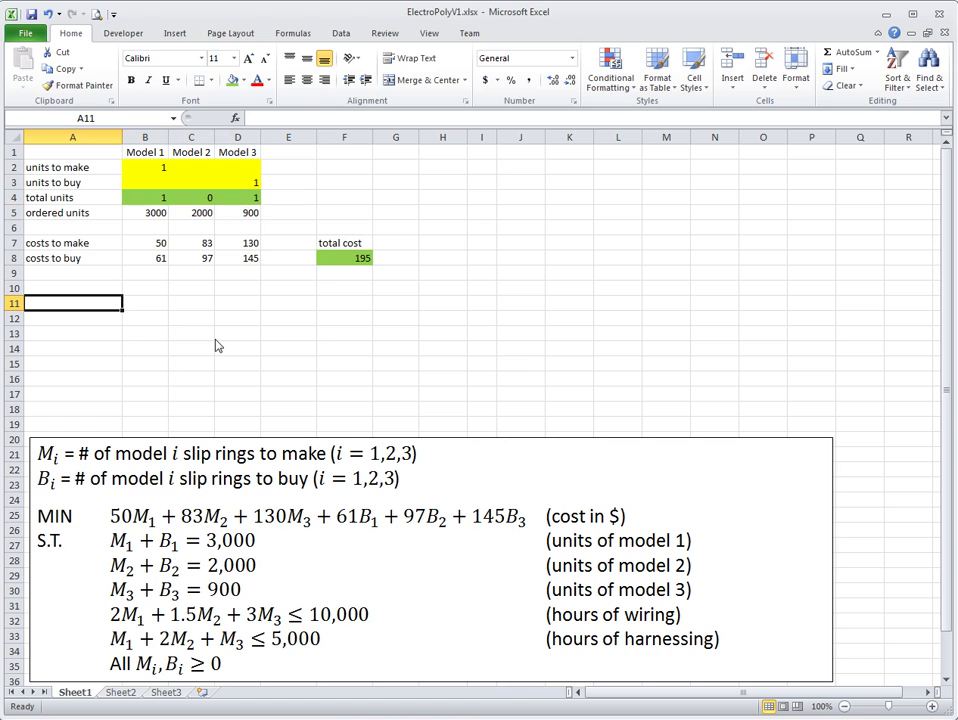
text(hours of wiring)
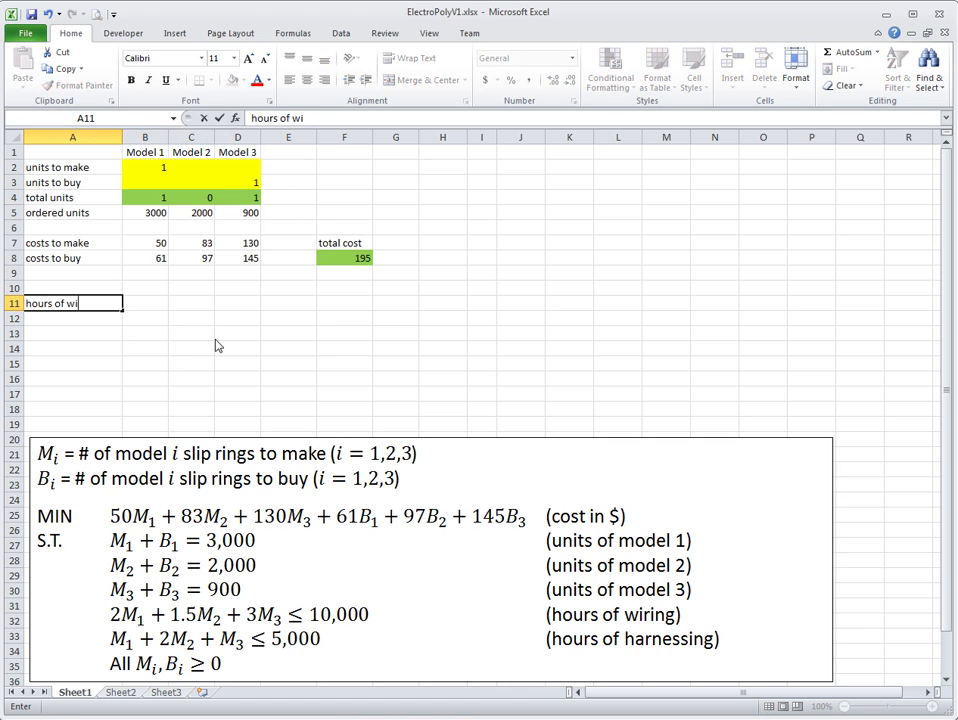
key(Return)
text(hours of )
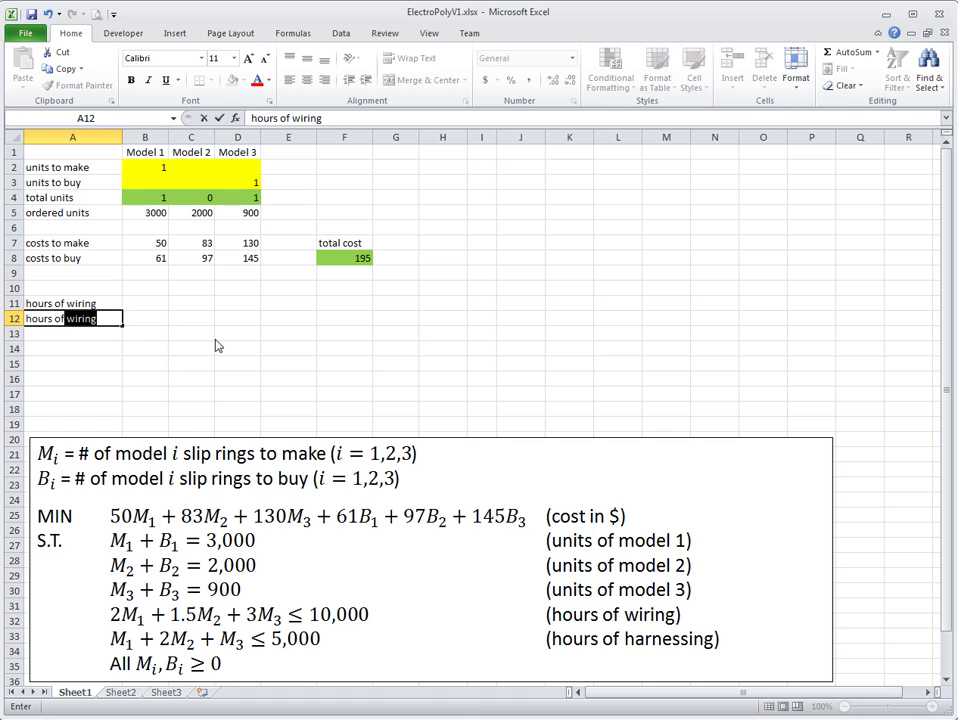
text(harnessing)
key(Up)
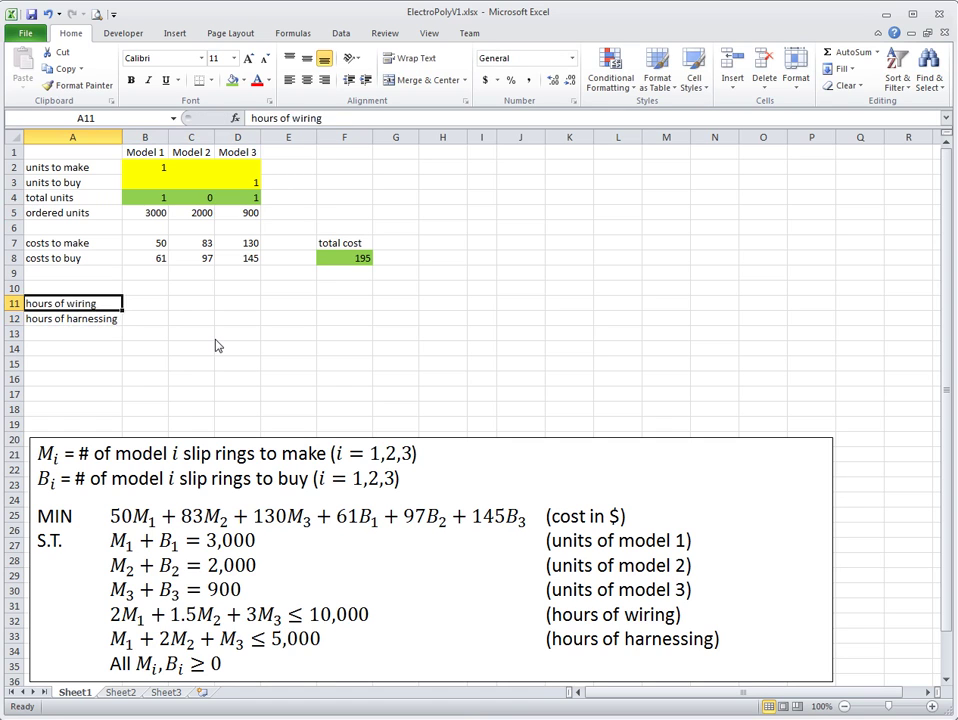
Step: Enter the Model 1 labor coefficients: 2 wiring hours in B11 and 1 harnessing hour in B12
key(Right)
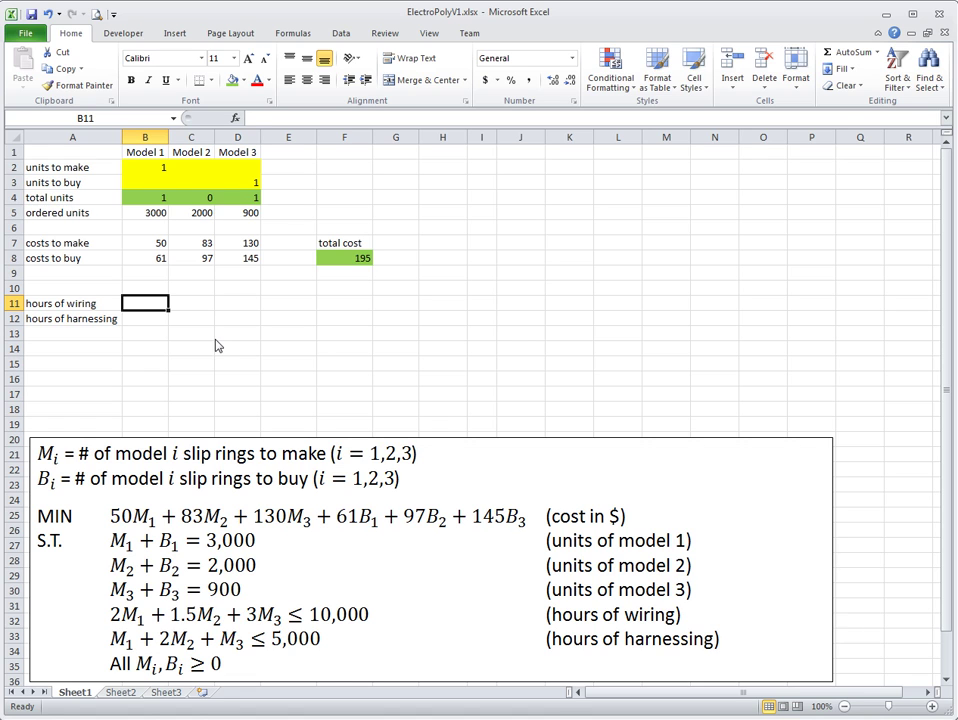
text(2)
key(Return)
text(1)
key(Up)
key(Right)
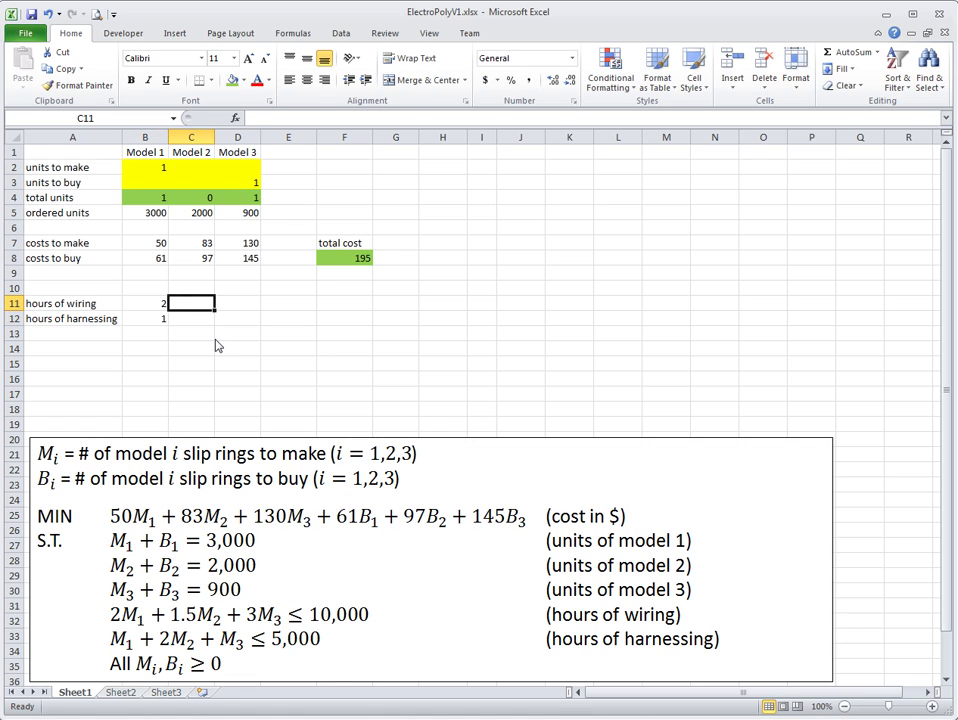
Step: Enter the wiring and harnessing hours for Model 2 as 1.5 and 2 in C11:C12, and for Model 3 as 3 and 1 in D11:D12
text(1.5)
key(Return)
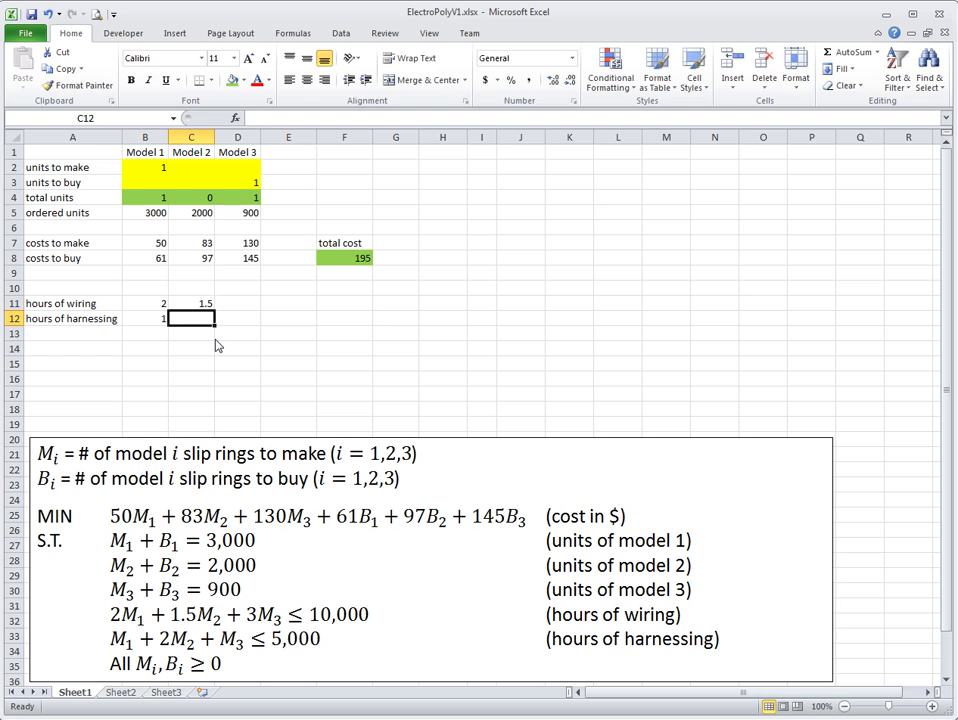
text(2)
key(Up)
key(Right)
text(3)
key(Return)
text(1)
key(Right)
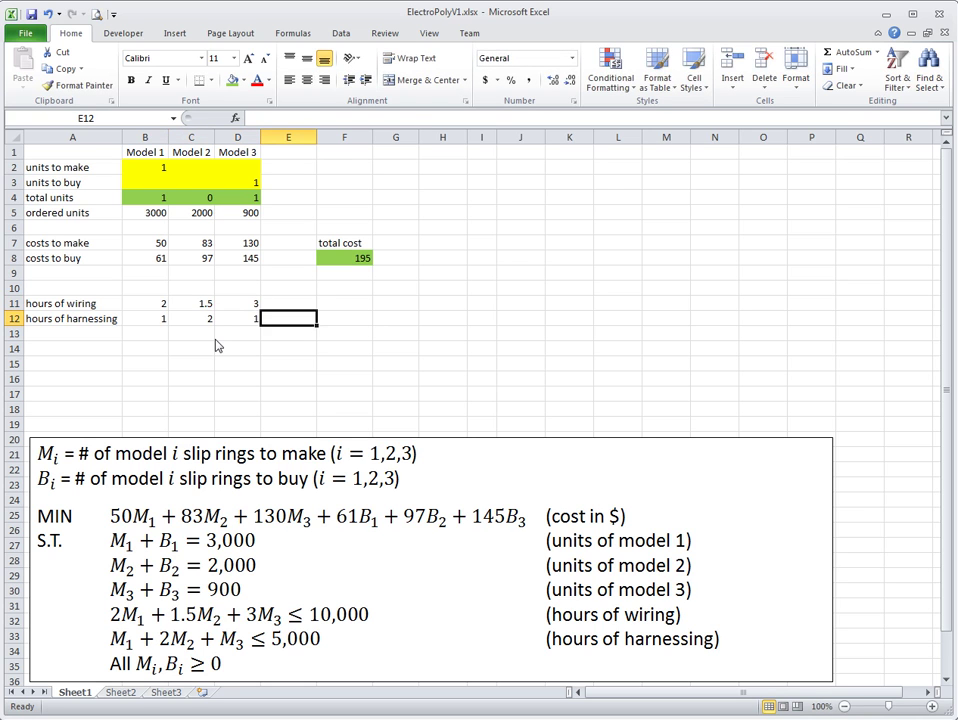
Step: Add the centered column headings "used" in E10 and "available" in F10 above the labor hours rows
key(Up)
key(Up)
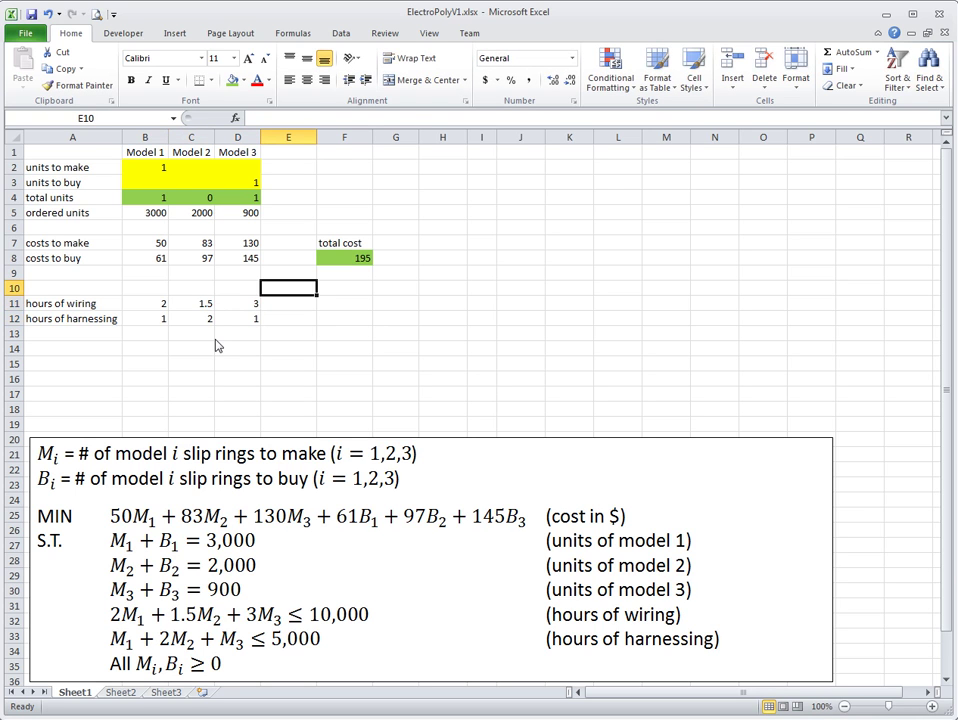
text(used)
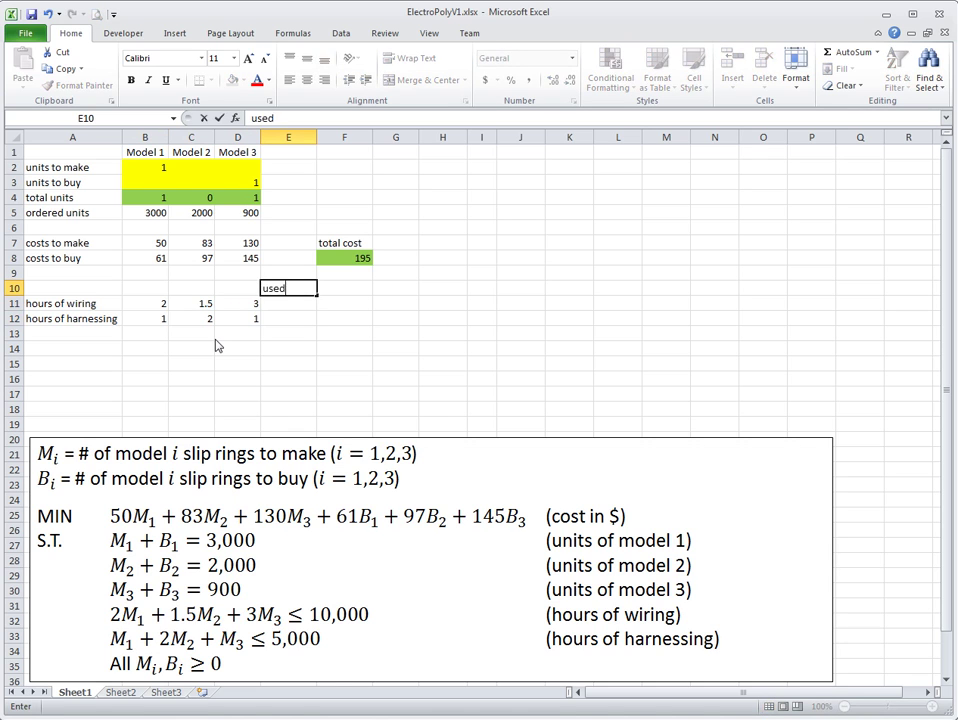
key(ctrl+Return)
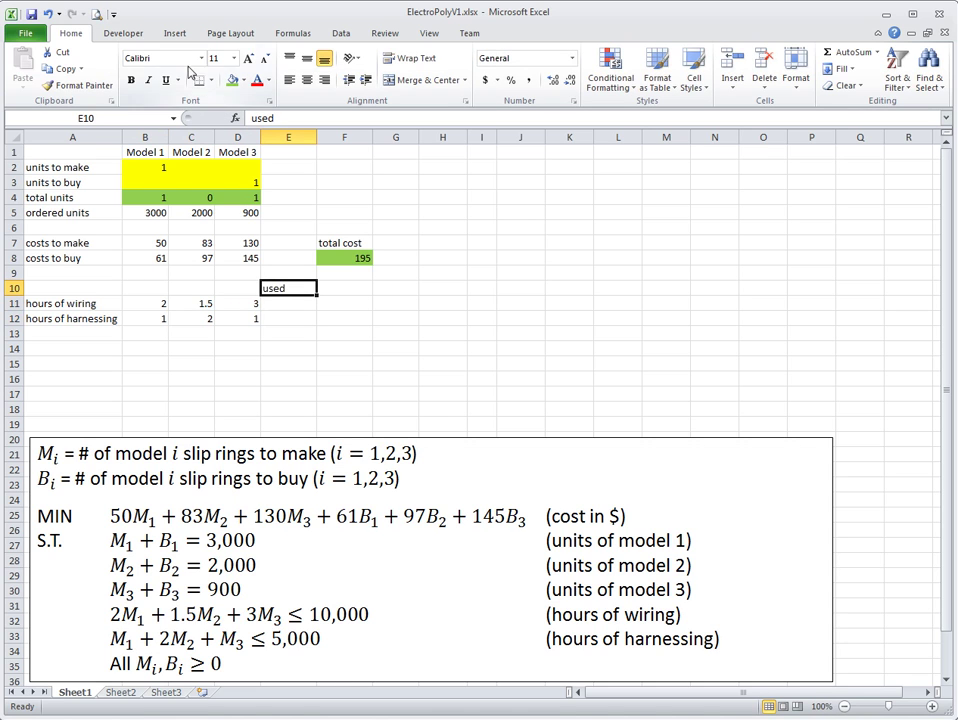
click(307, 79)
click(342, 284)
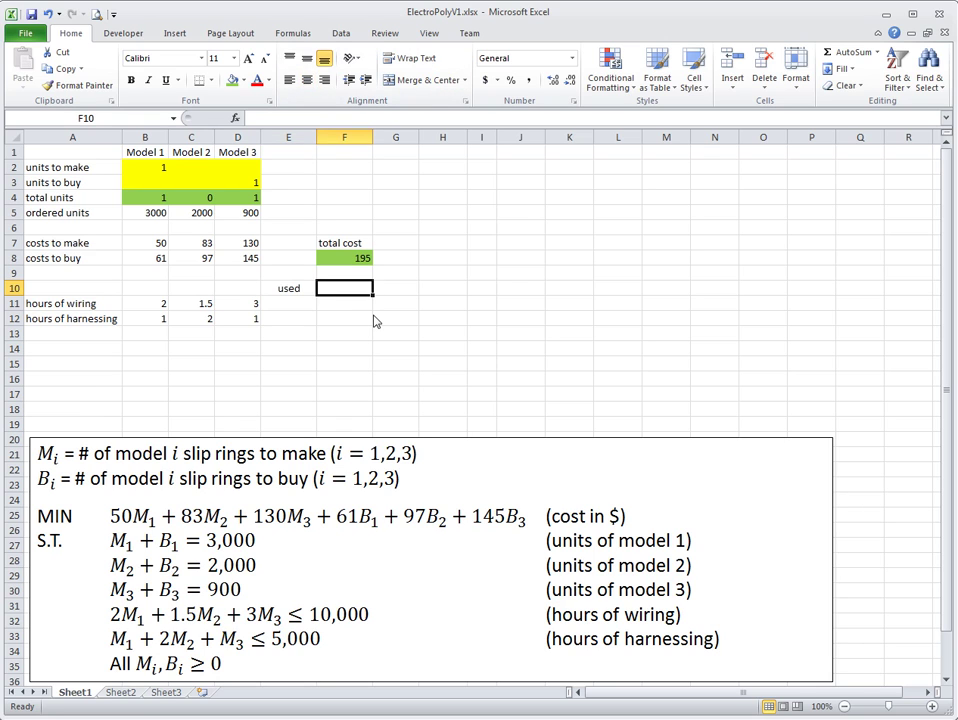
text(available)
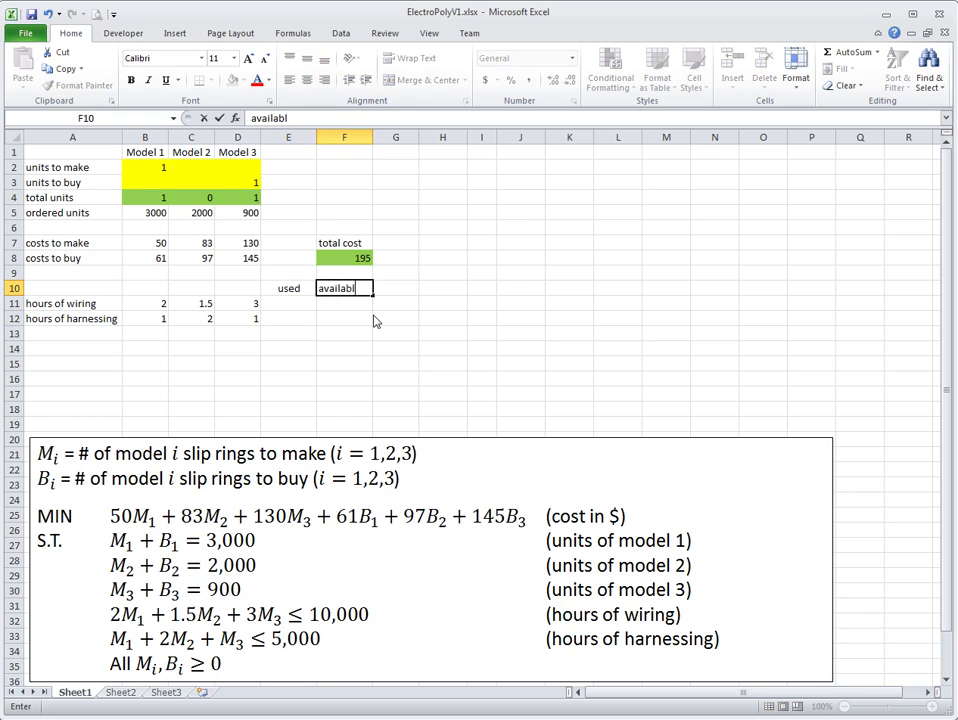
key(Return)
key(Up)
click(307, 80)
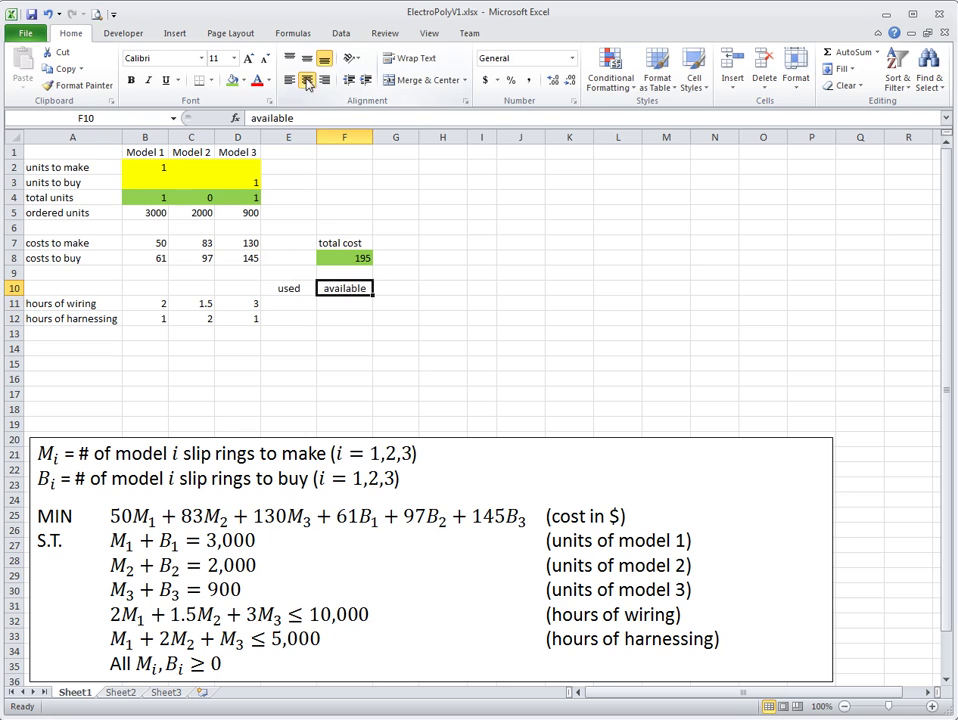
Step: Enter the used wiring hours formula =SUMPRODUCT(B11:D11,$B$2:$D$2) in E11, keeping the units-to-make range absolute
click(312, 305)
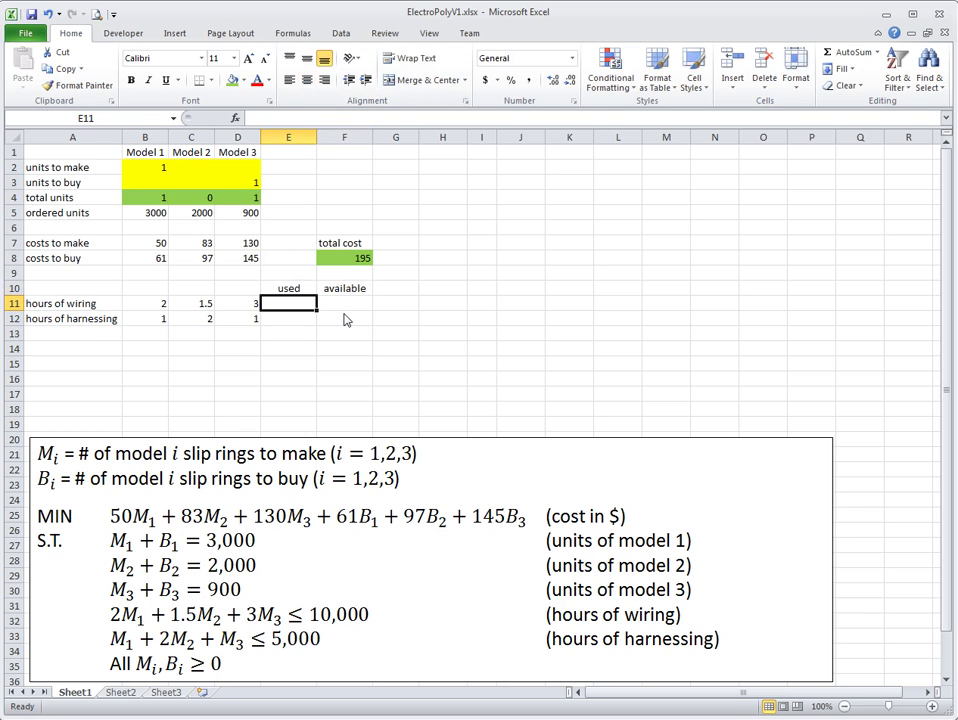
text(=)
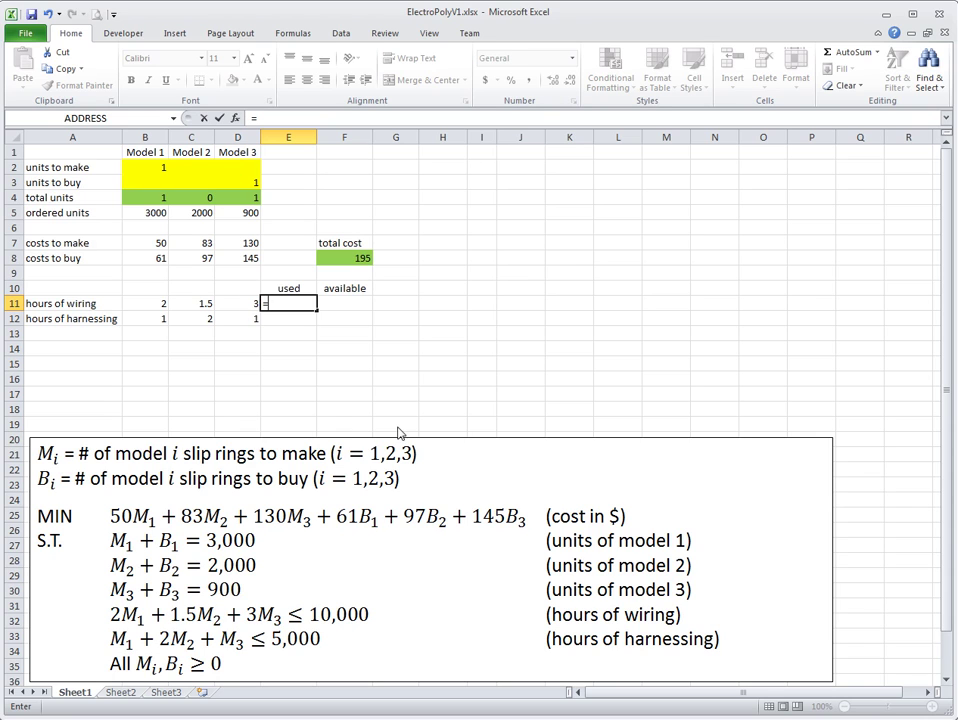
text(sumpo)
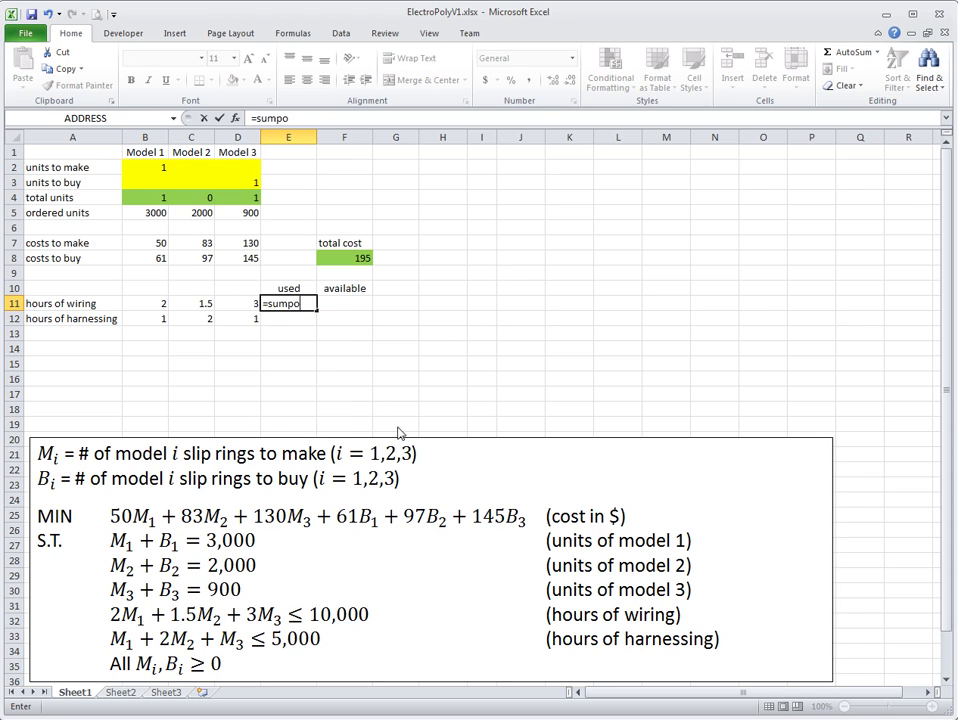
key(BackSpace)
text(rodui)
key(BackSpace)
text(ct()
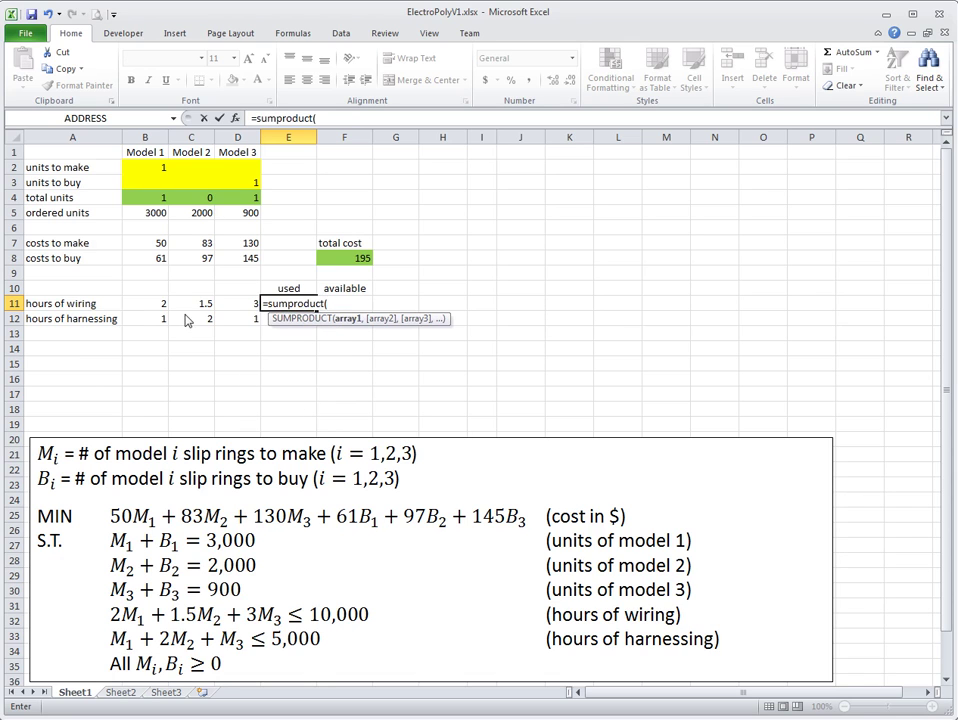
drag(160, 305, 226, 311)
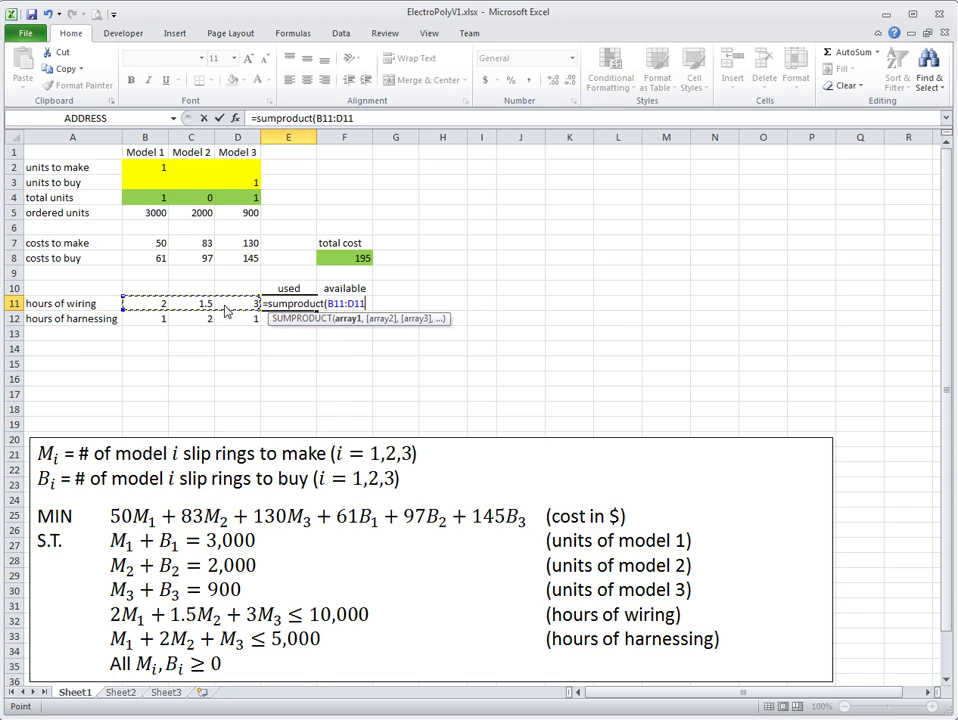
text(,)
drag(148, 172, 254, 171)
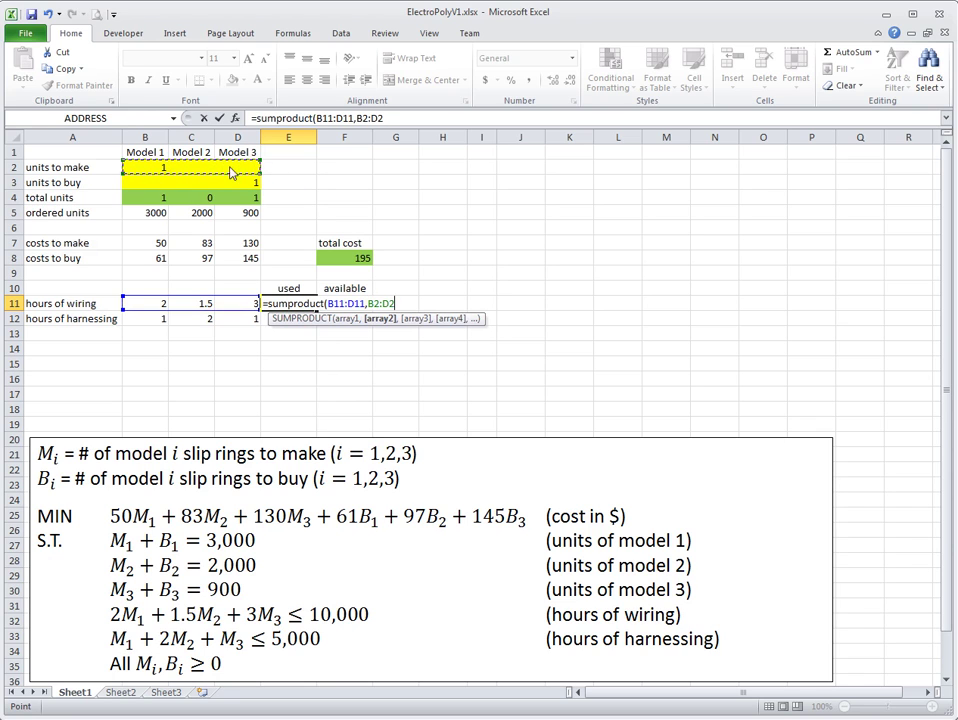
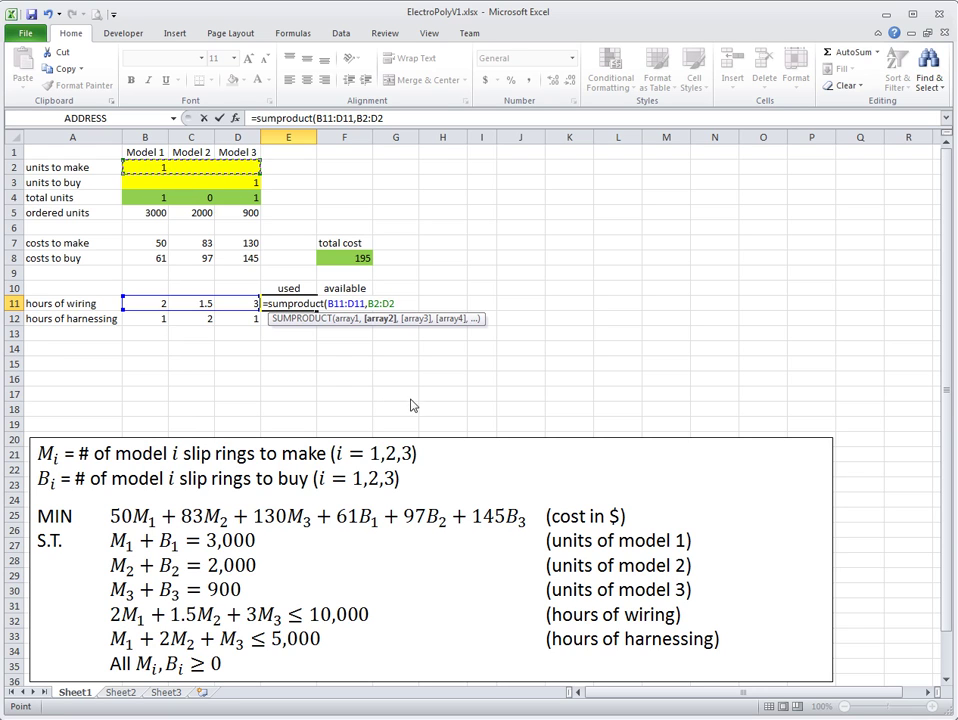
key(F4)
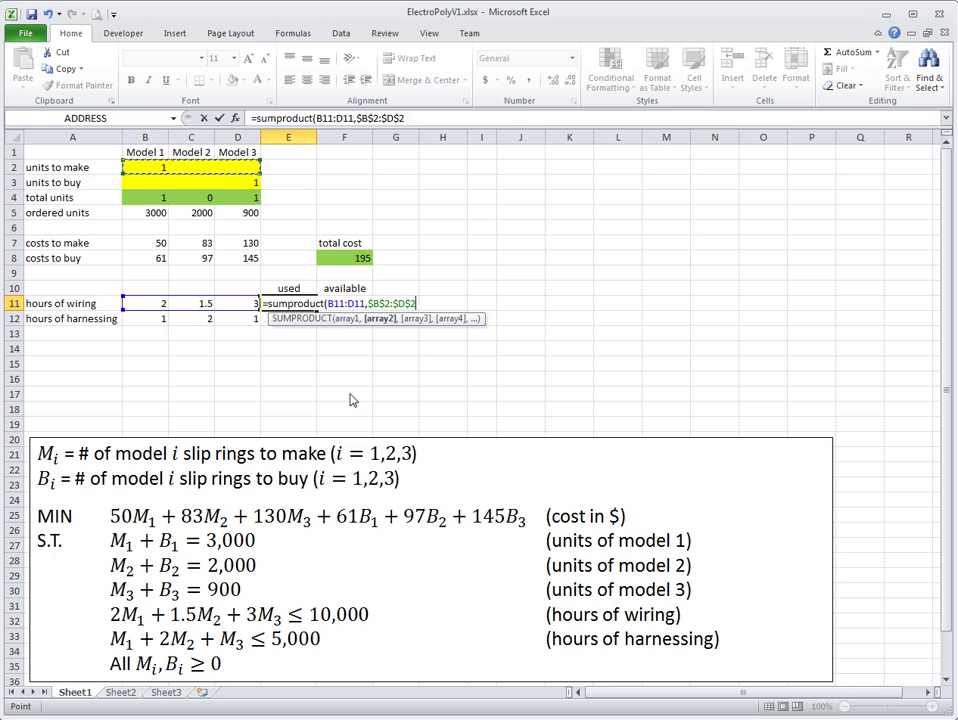
text())
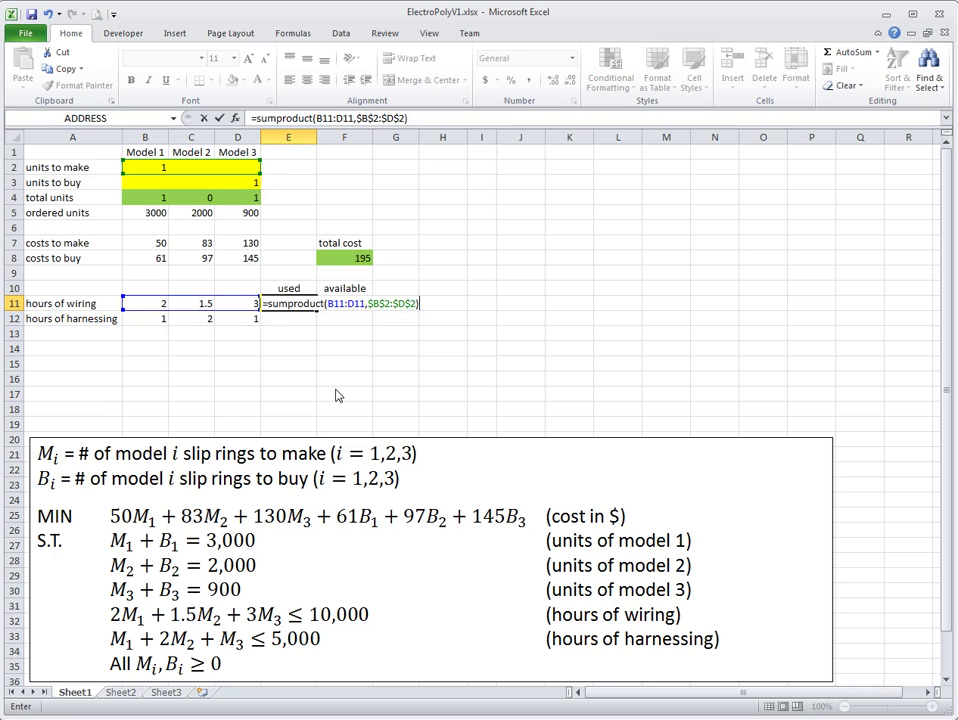
key(Return)
Step: Fill the used wiring hours cell E11 with the same green as the other calculated cells
click(311, 305)
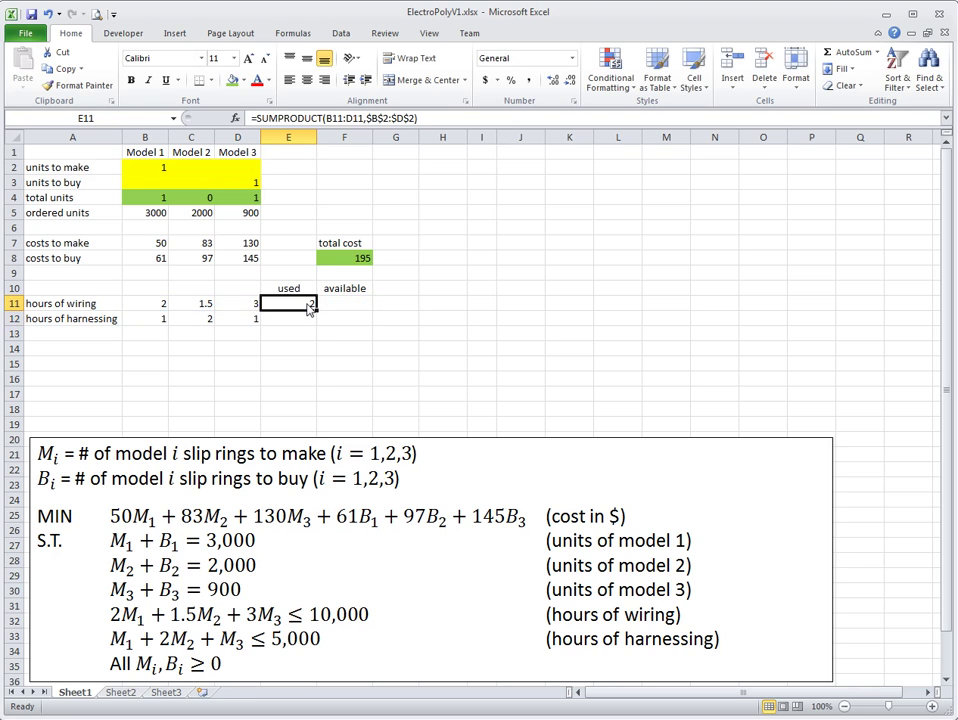
click(232, 80)
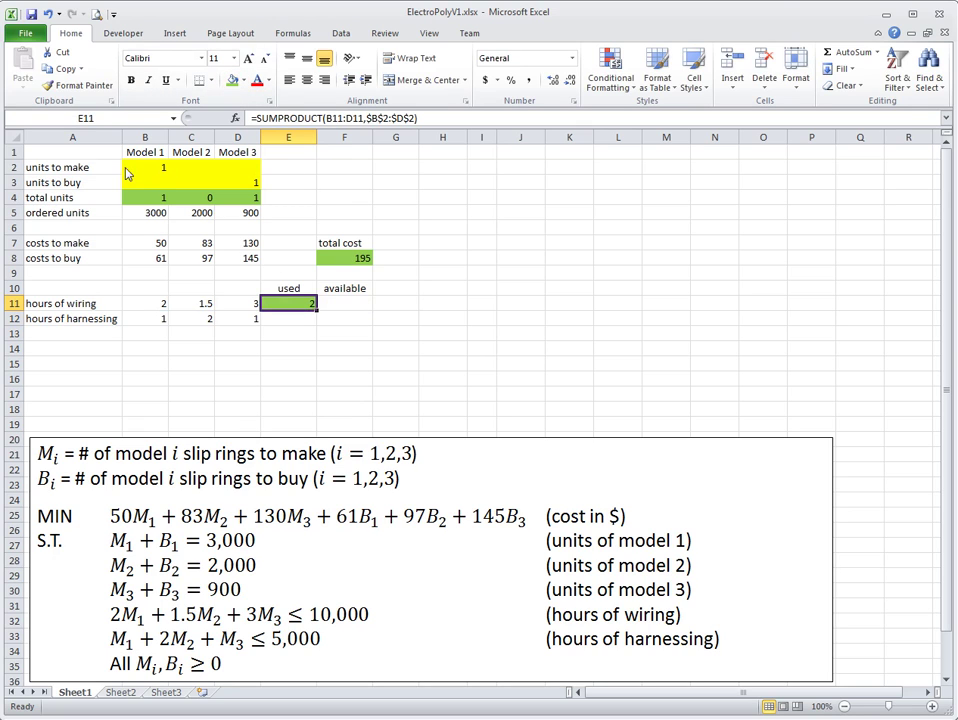
drag(145, 167, 255, 169)
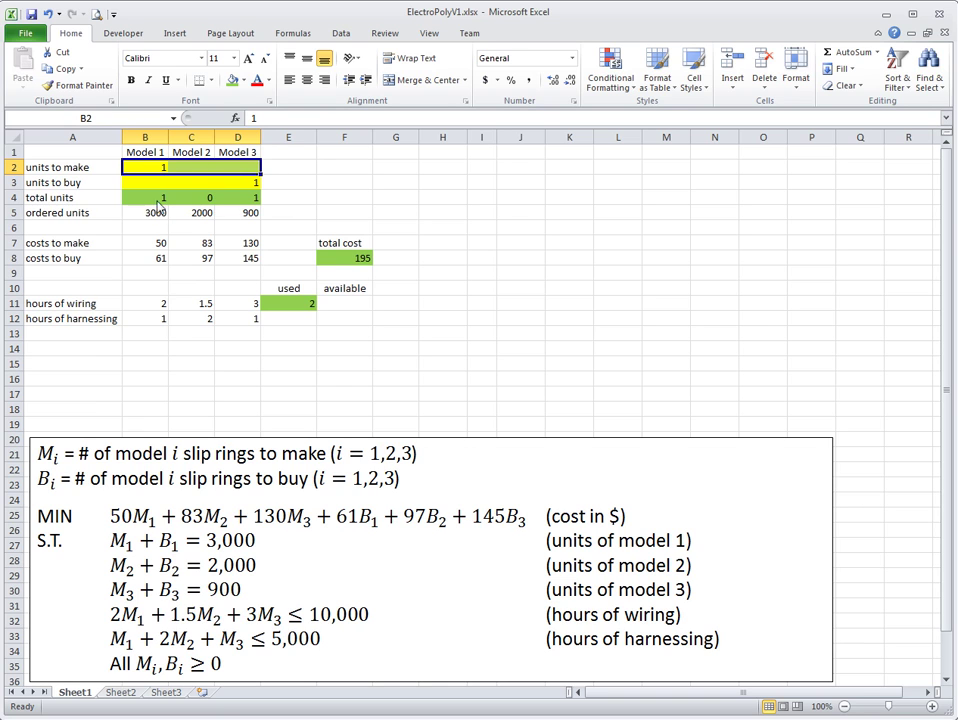
click(153, 309)
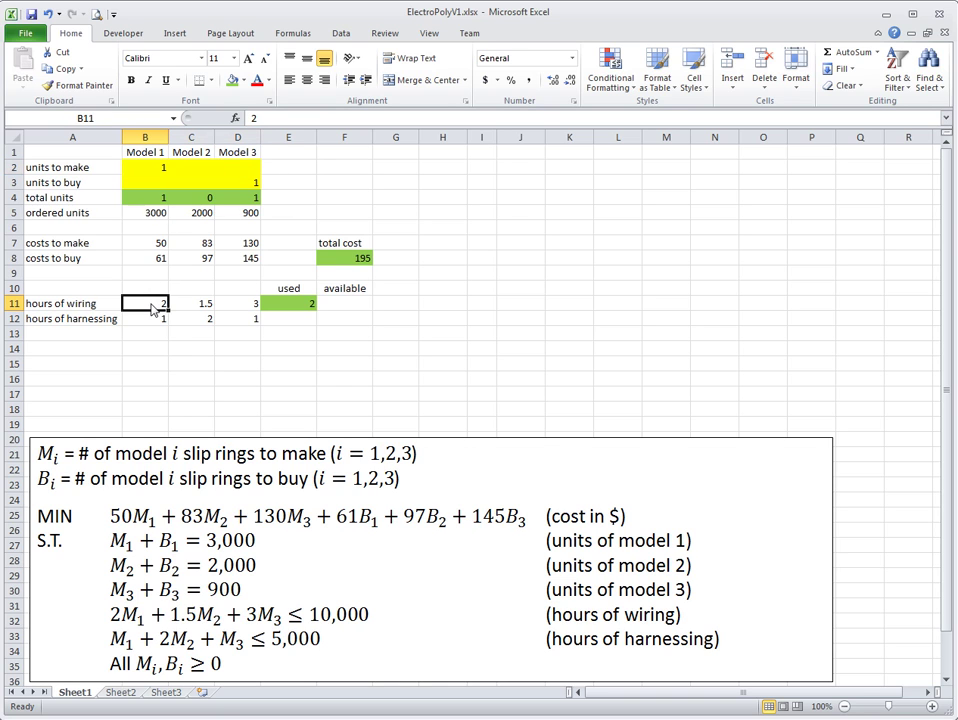
Step: Copy the used hours formula from E11 to E12 for harnessing and check the copied formula's references
click(305, 304)
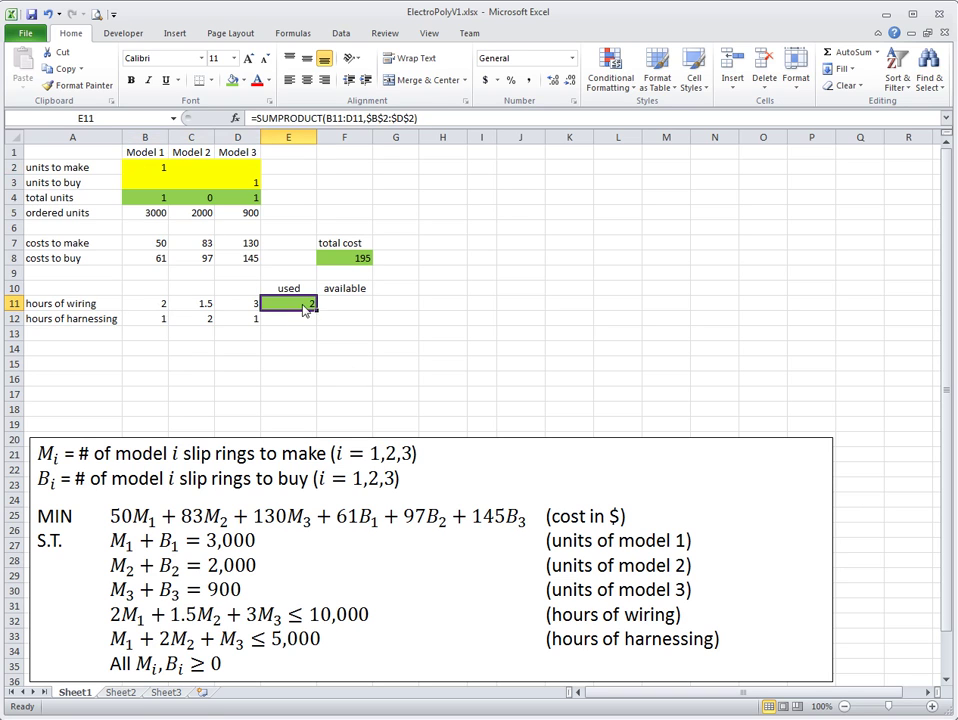
key(ctrl+c)
click(316, 320)
key(ctrl+v)
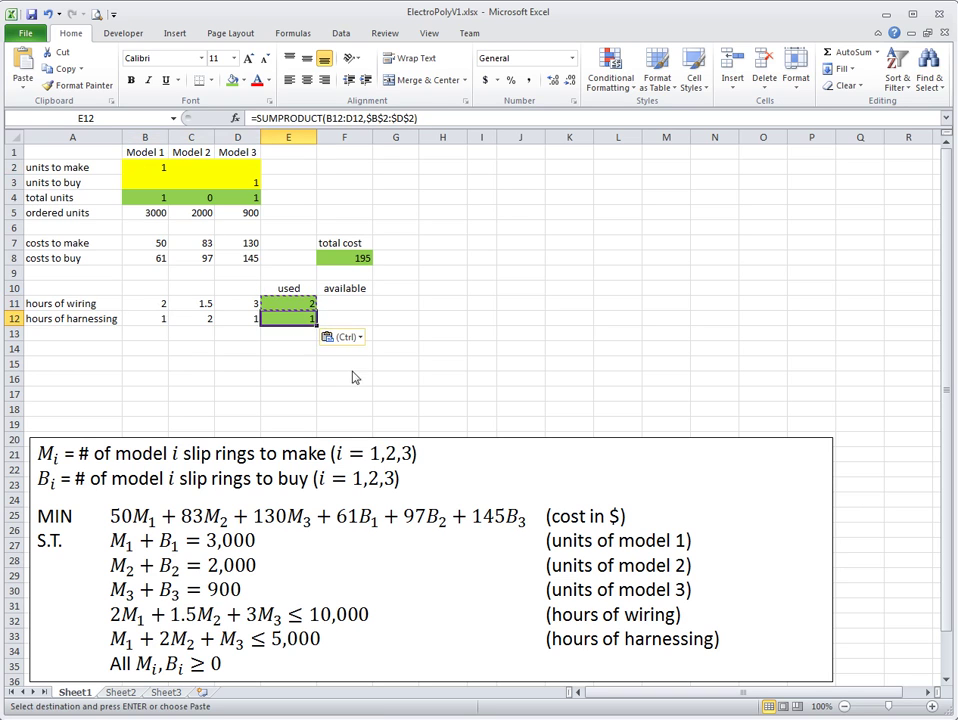
key(F2)
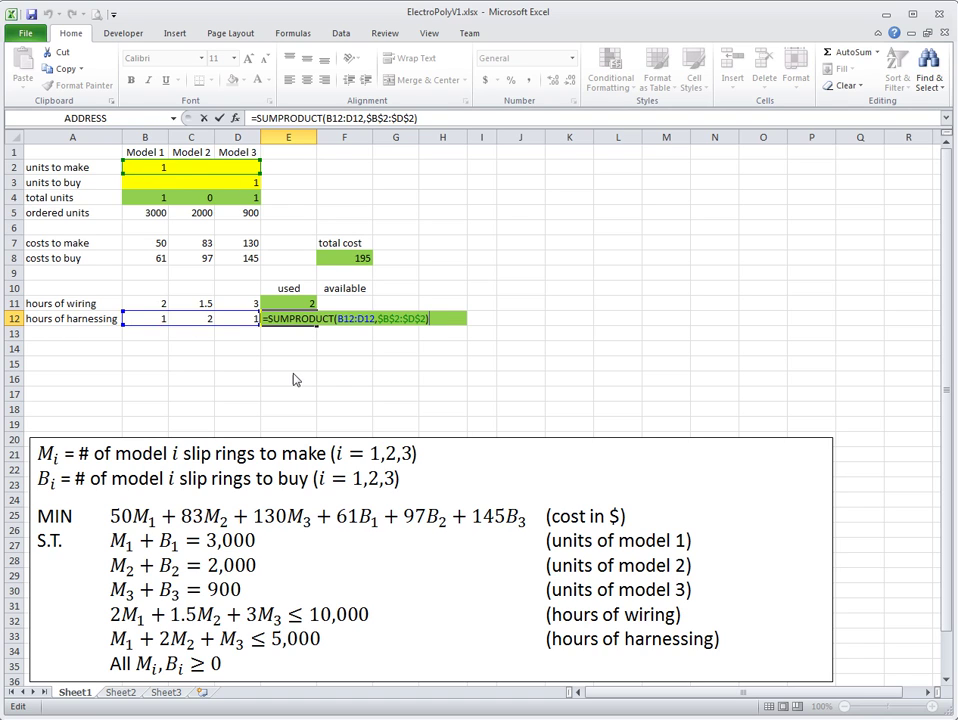
key(ctrl+Return)
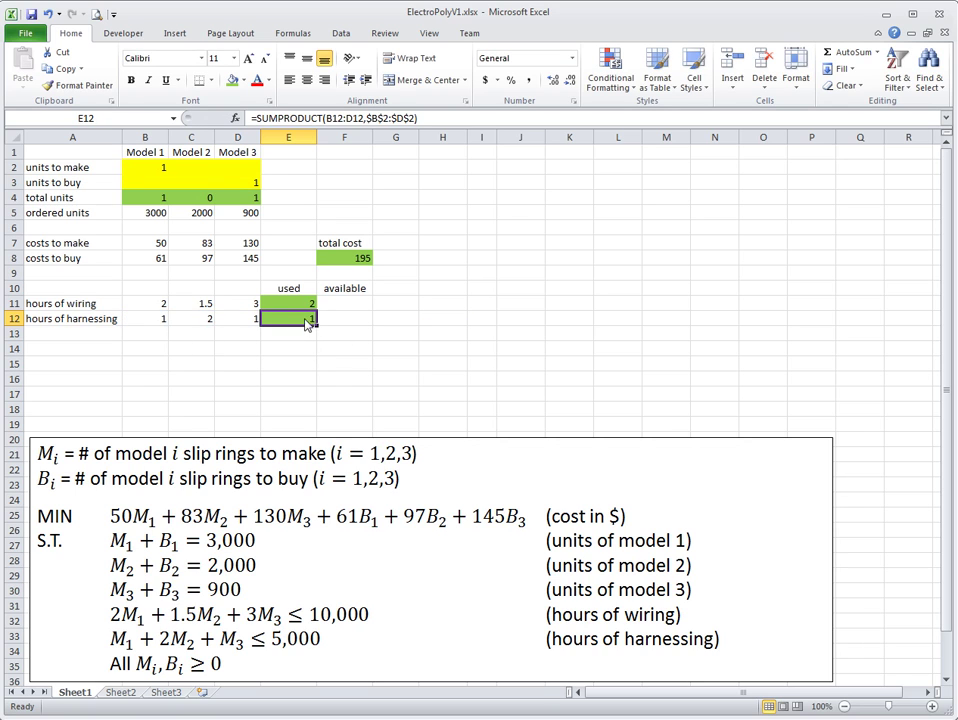
Step: Enter the available labor hours: 10000 for wiring in F11 and 5000 for harnessing in F12
key(Up)
key(Right)
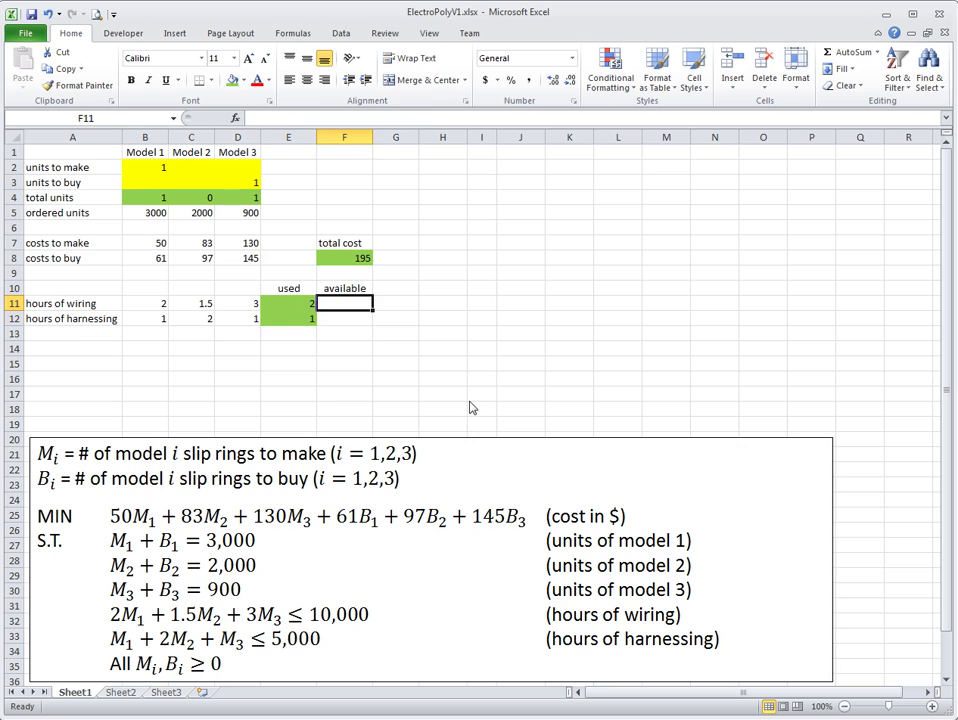
text(10000)
key(Return)
text(5000)
key(Return)
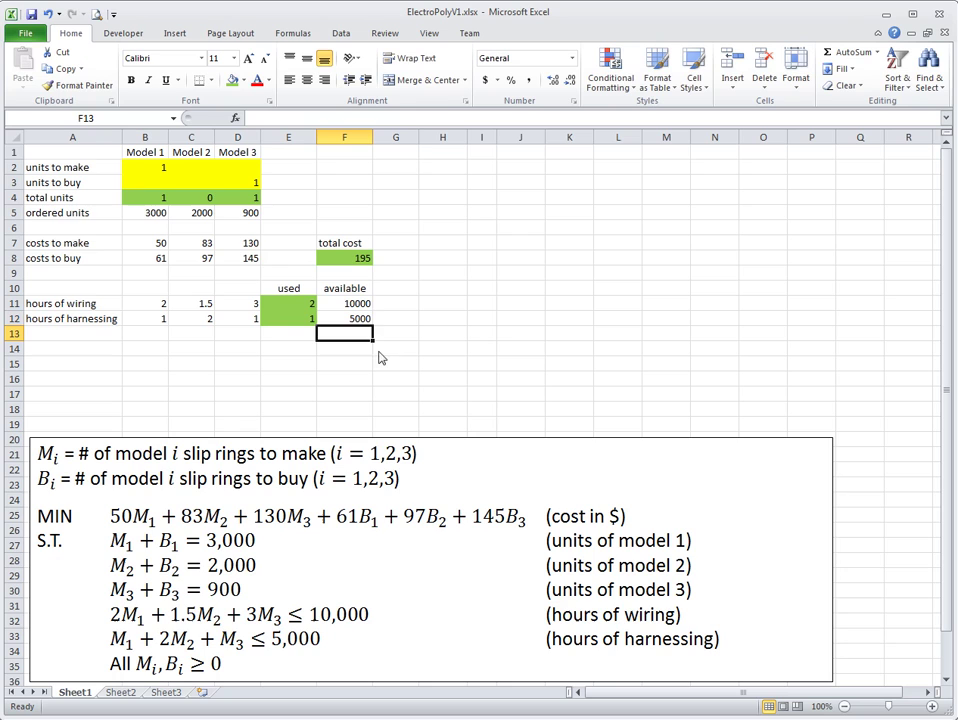
key(ctrl+Home)
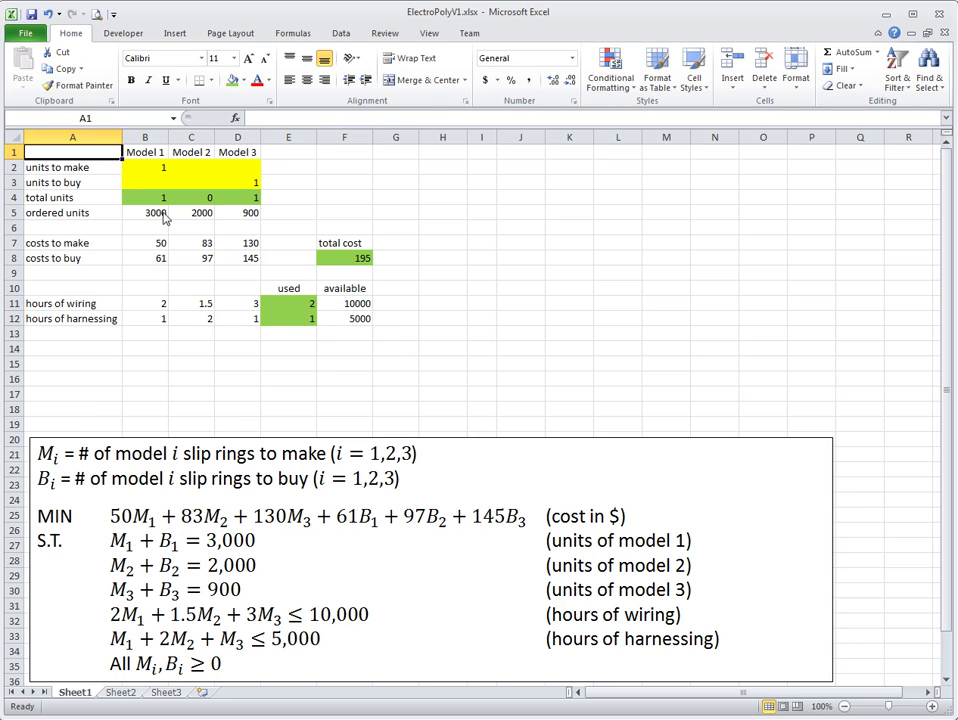
Step: Set up Solver to minimize the total cost in F8 by changing the decision cells B2:D3
click(341, 33)
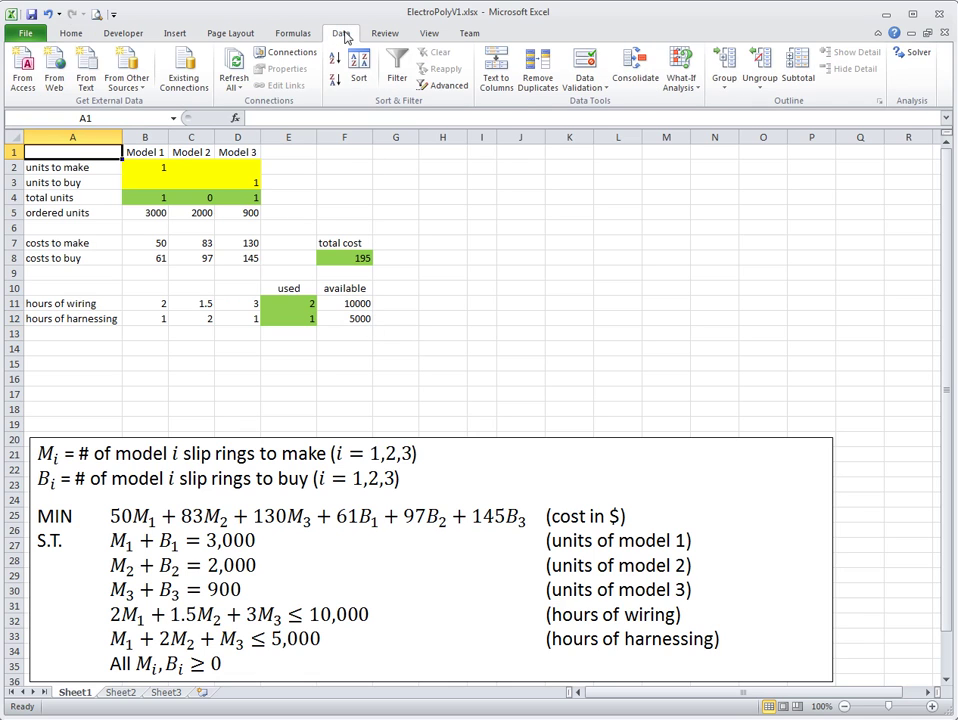
click(917, 56)
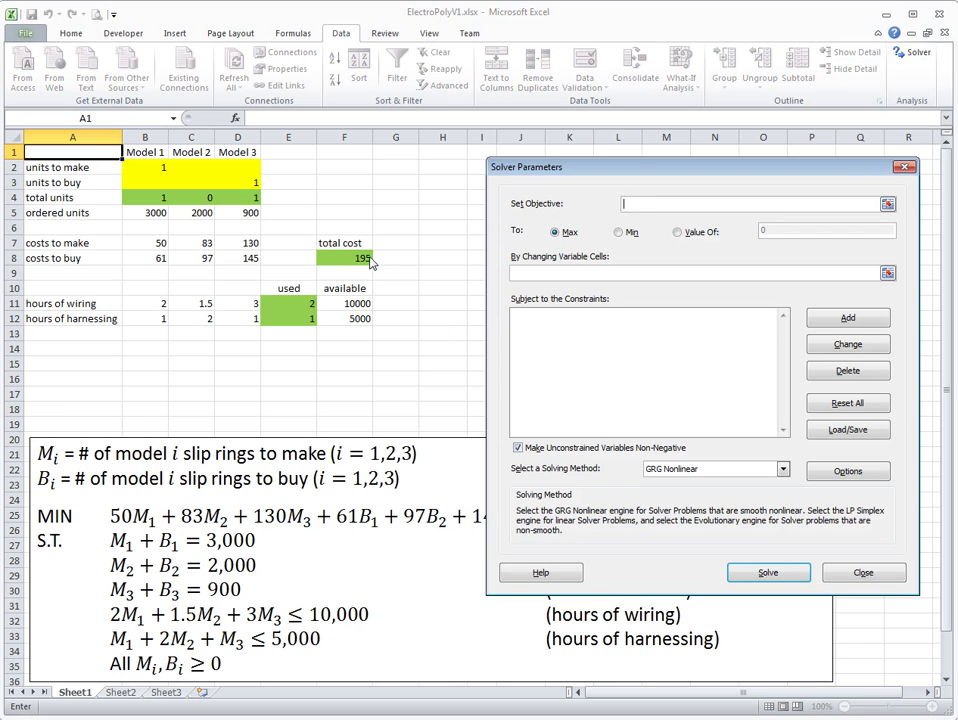
click(344, 258)
click(622, 234)
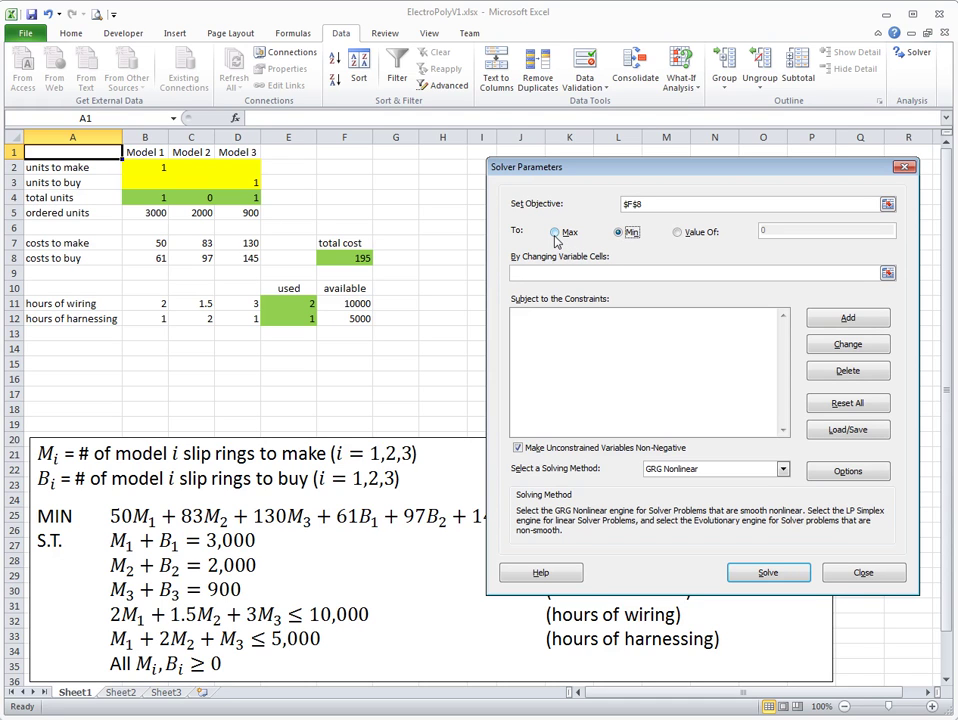
click(545, 276)
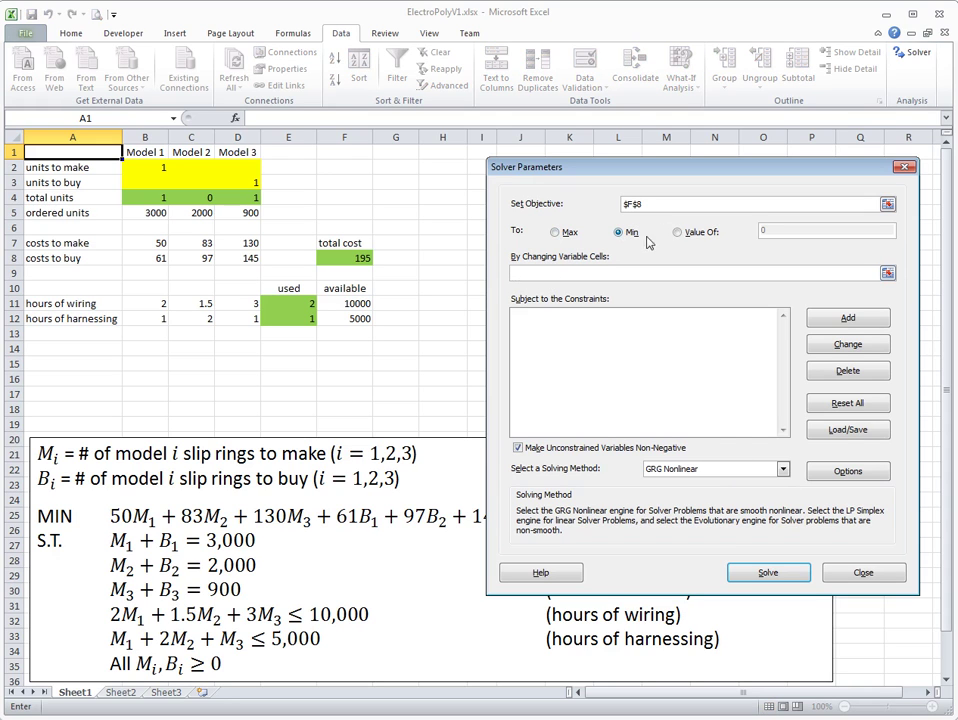
drag(155, 173, 228, 182)
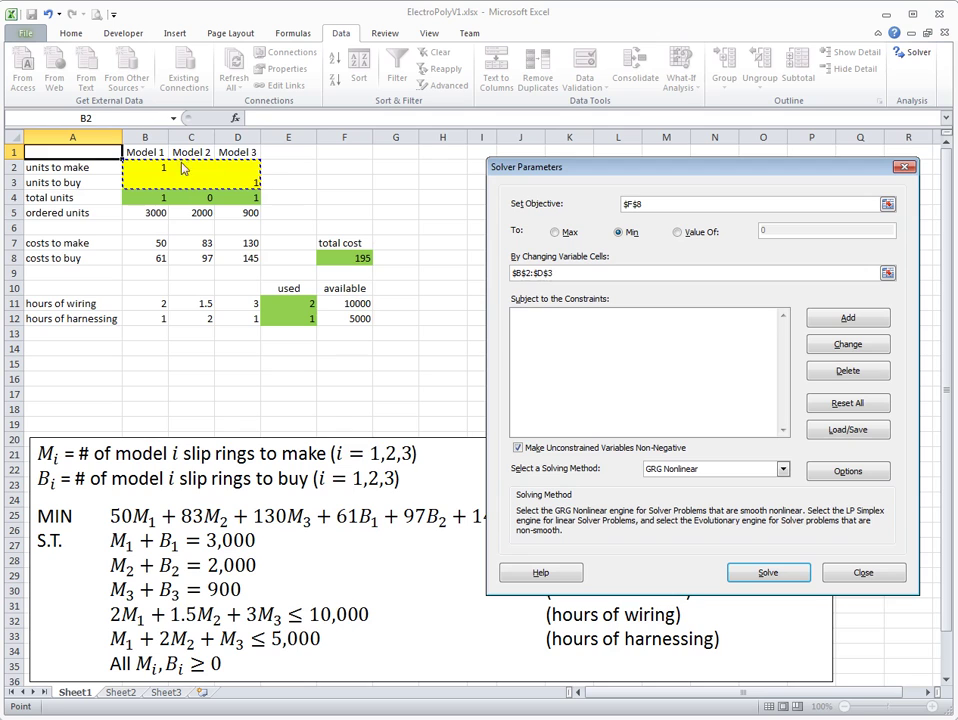
Step: Add a Solver constraint requiring total units B4:D4 to equal (=) ordered units B5:D5
click(838, 320)
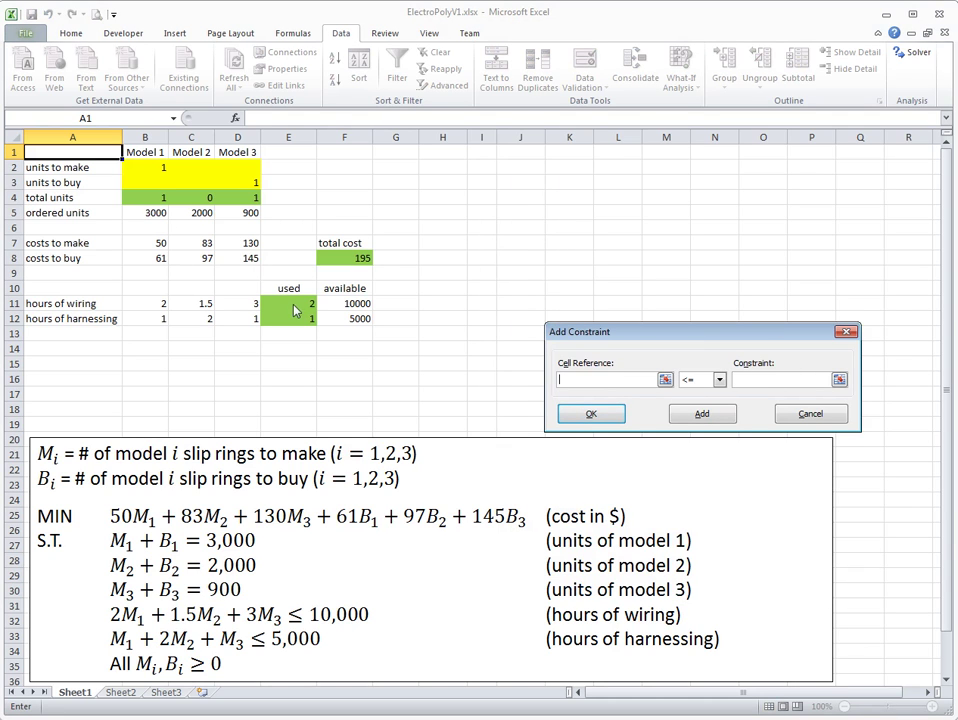
click(165, 200)
drag(170, 205, 250, 205)
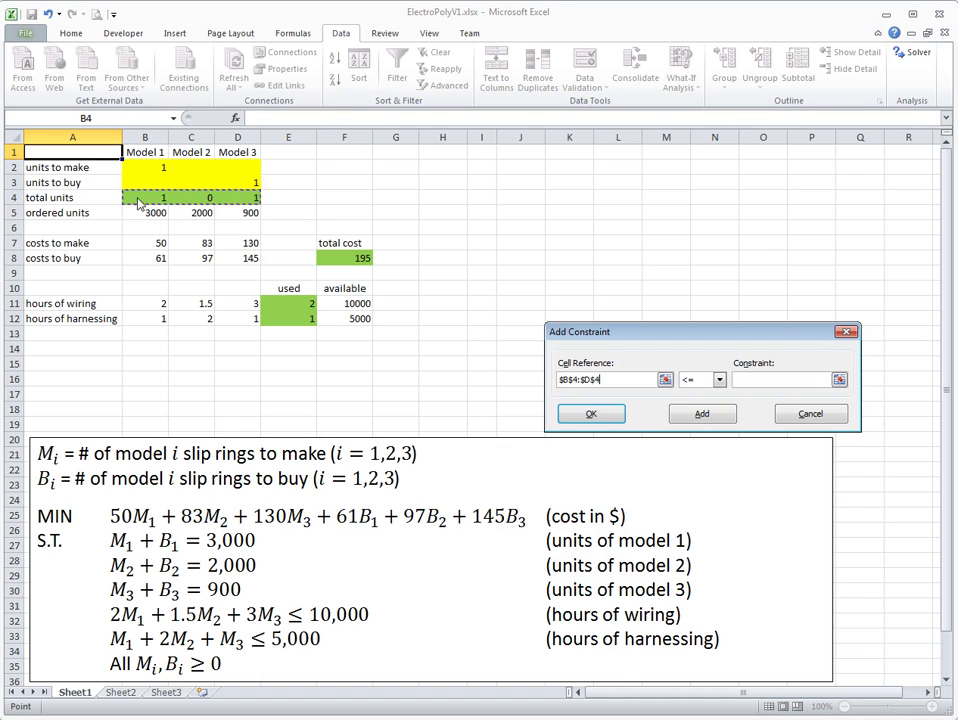
click(704, 383)
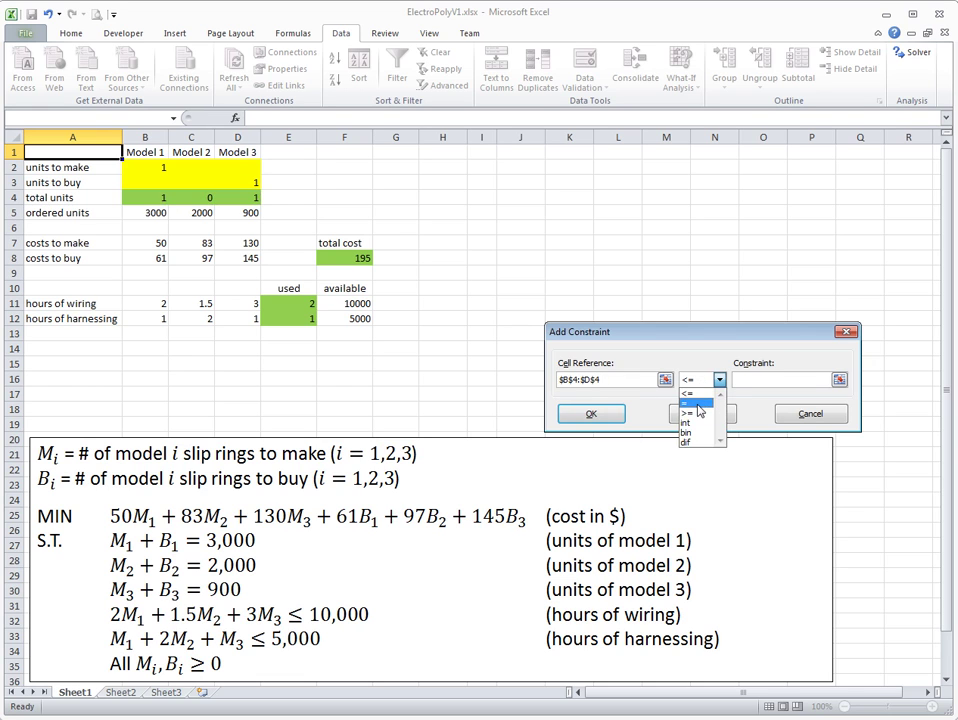
click(697, 405)
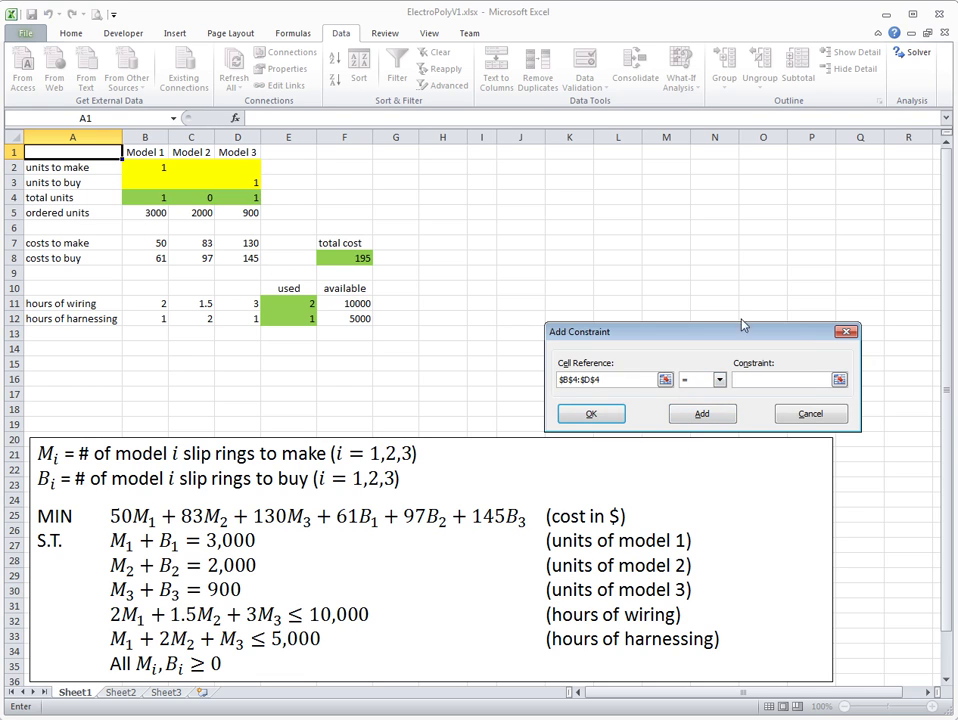
click(147, 214)
drag(147, 214, 250, 214)
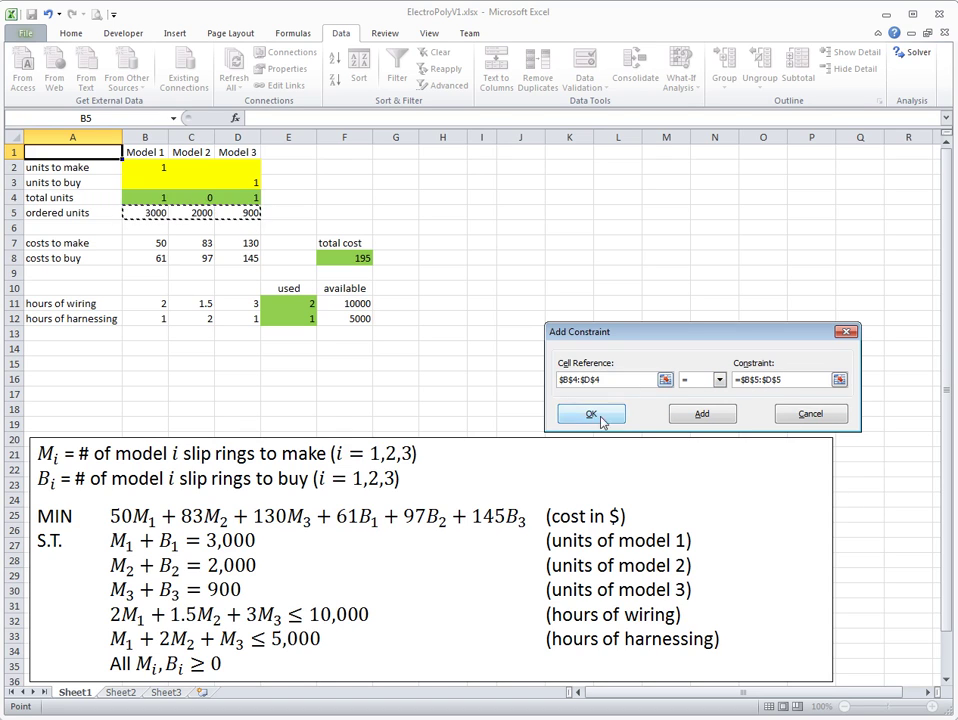
click(712, 419)
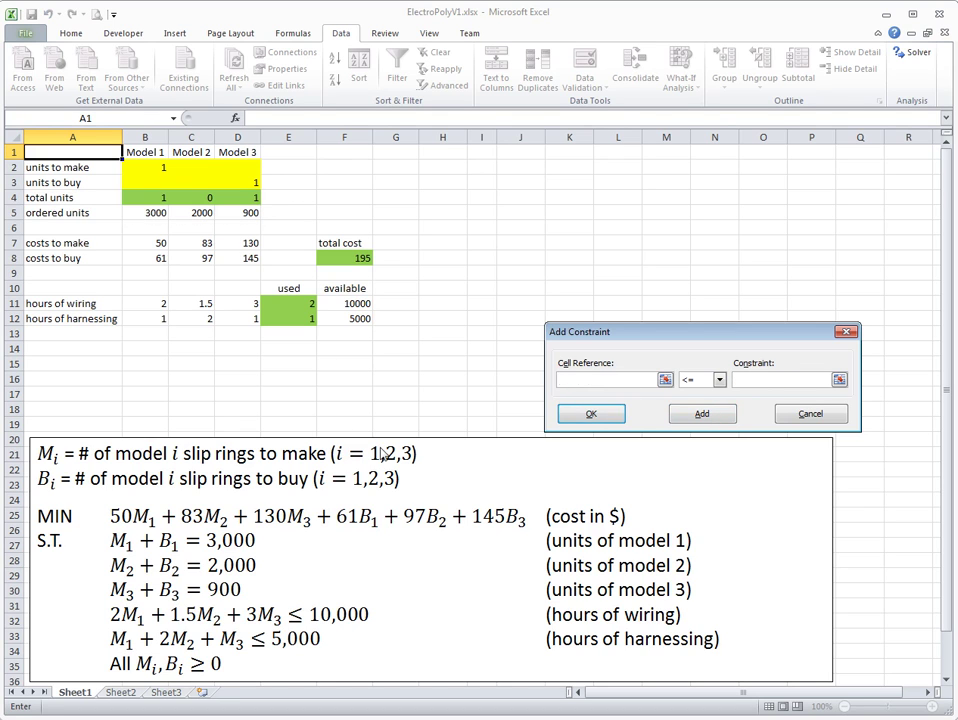
Step: Add a Solver constraint keeping used labor hours E11:E12 <= available hours F11:F12
drag(305, 311, 303, 321)
click(757, 381)
drag(355, 311, 356, 321)
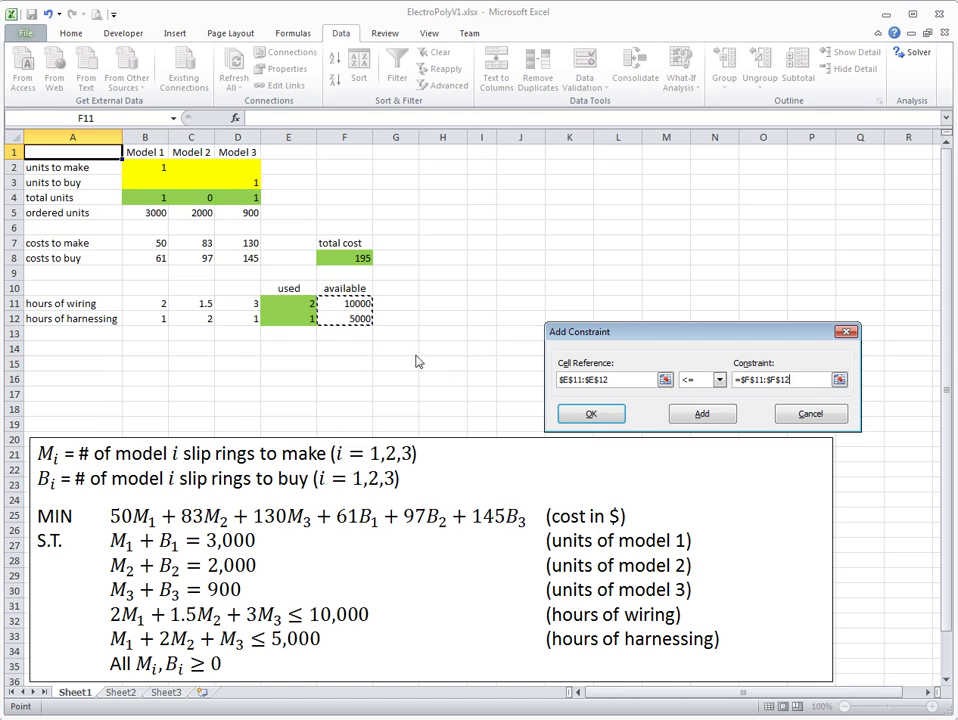
click(709, 416)
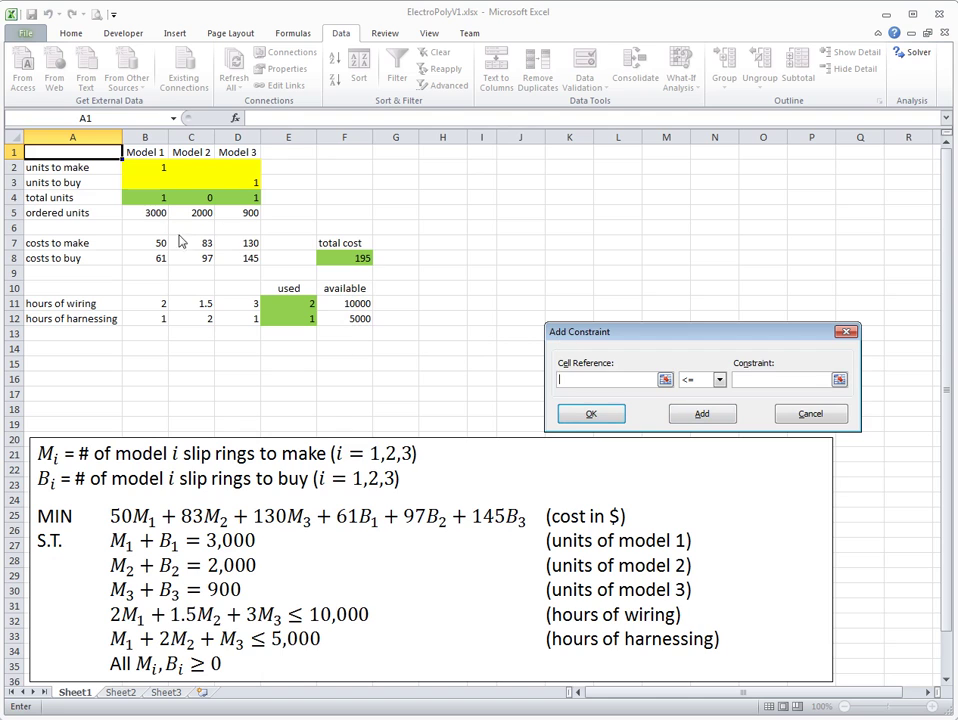
Step: Add a Solver constraint requiring the decision cells B2:D3 to be >= 0 and finish adding constraints
click(153, 173)
drag(153, 173, 237, 188)
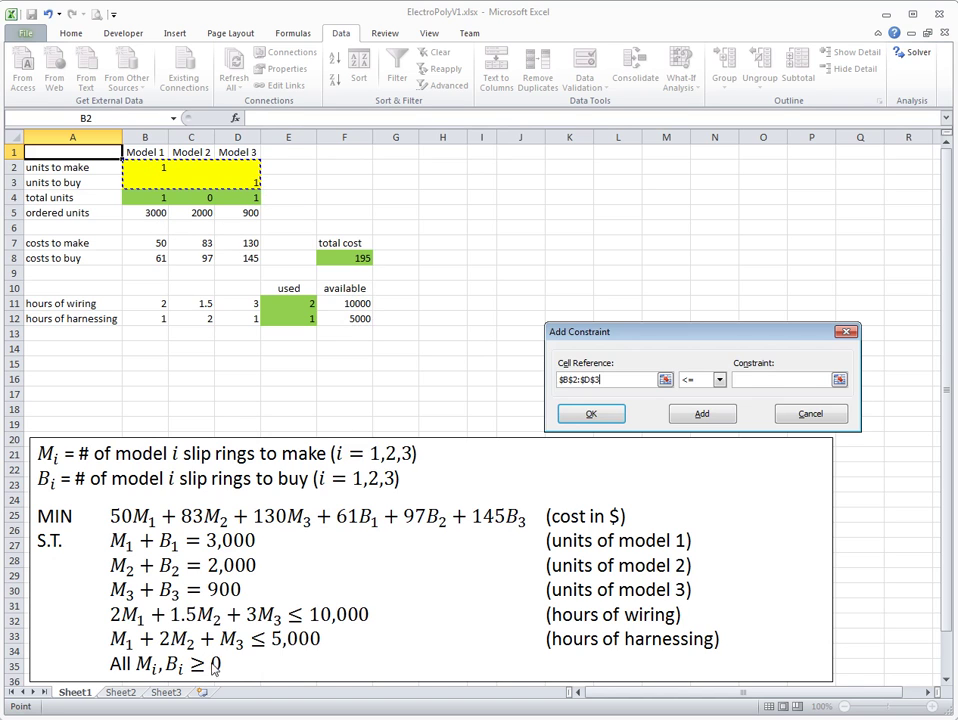
click(719, 380)
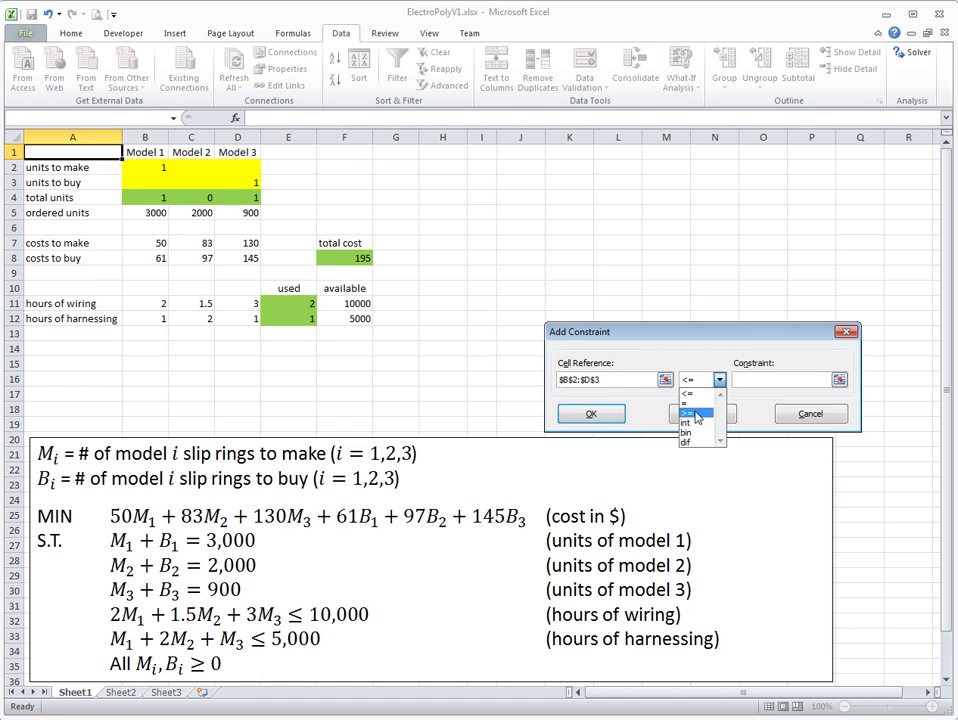
click(695, 413)
text(0)
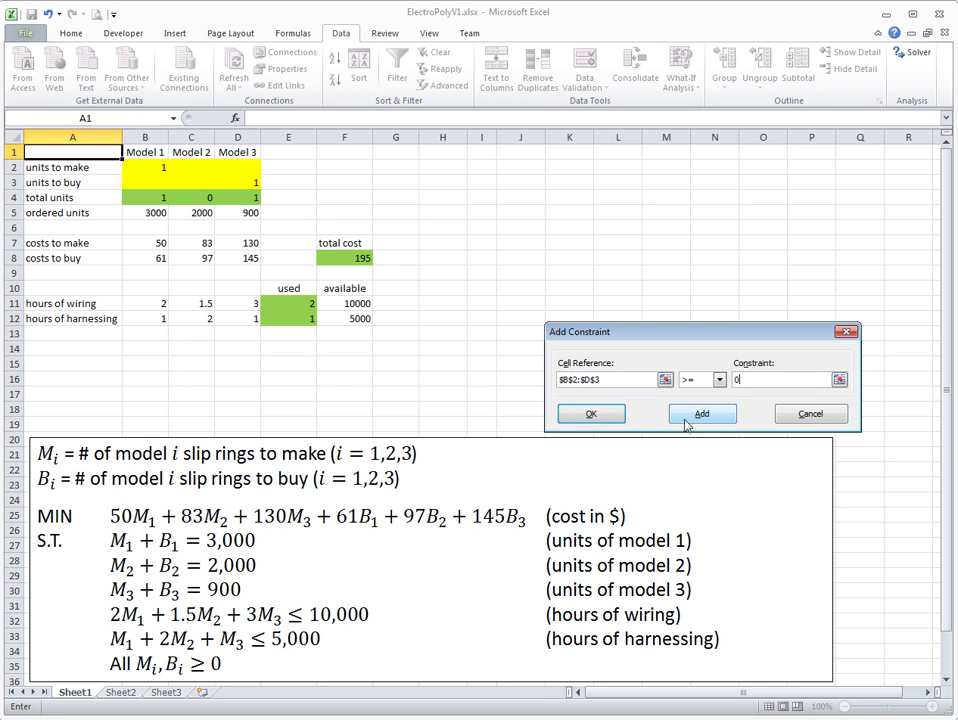
click(588, 418)
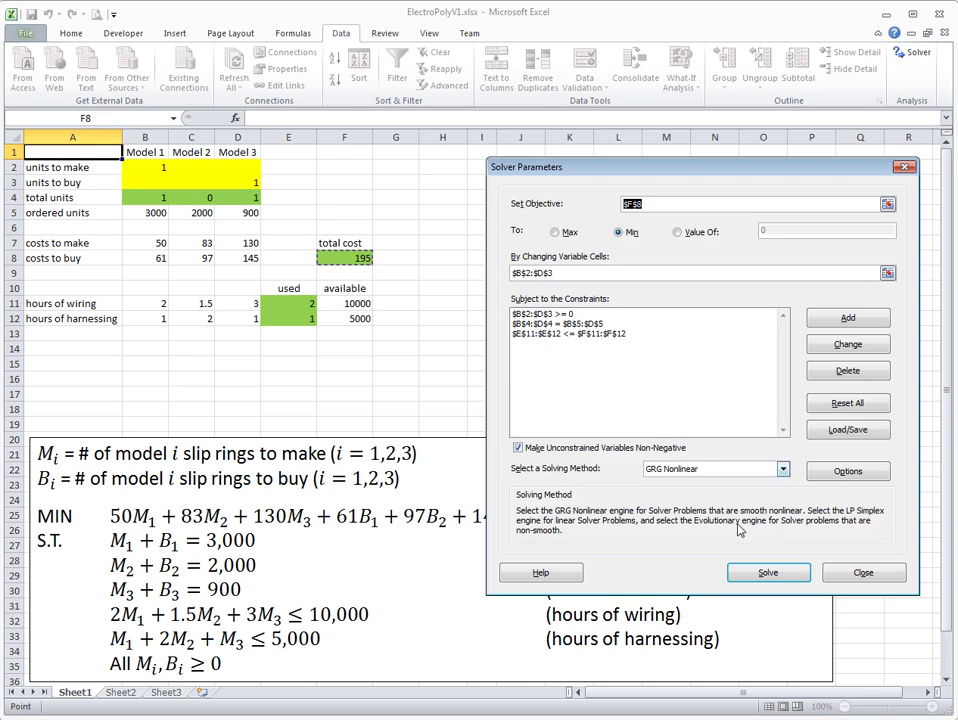
Step: Turn off Make Unconstrained Variables Non-Negative and set the solving method to Simplex LP
click(519, 449)
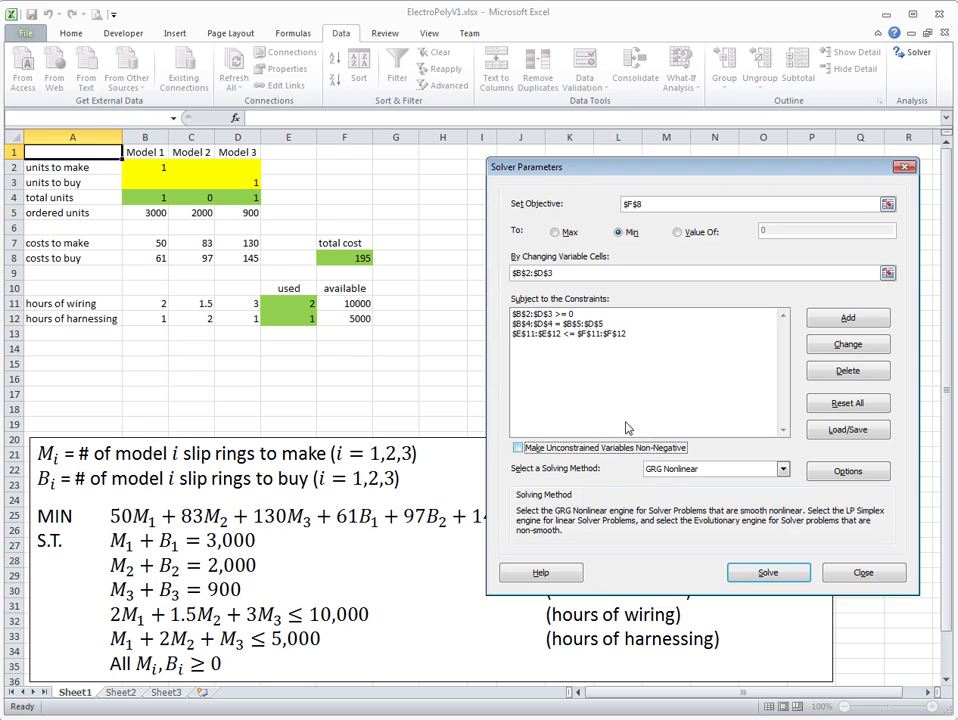
click(540, 315)
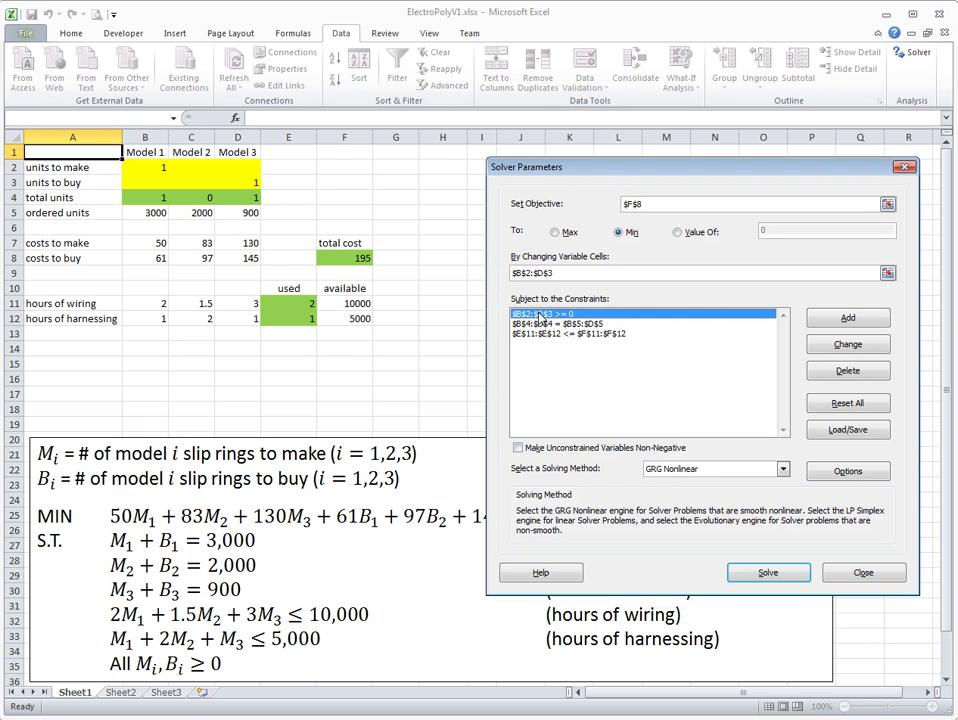
click(676, 472)
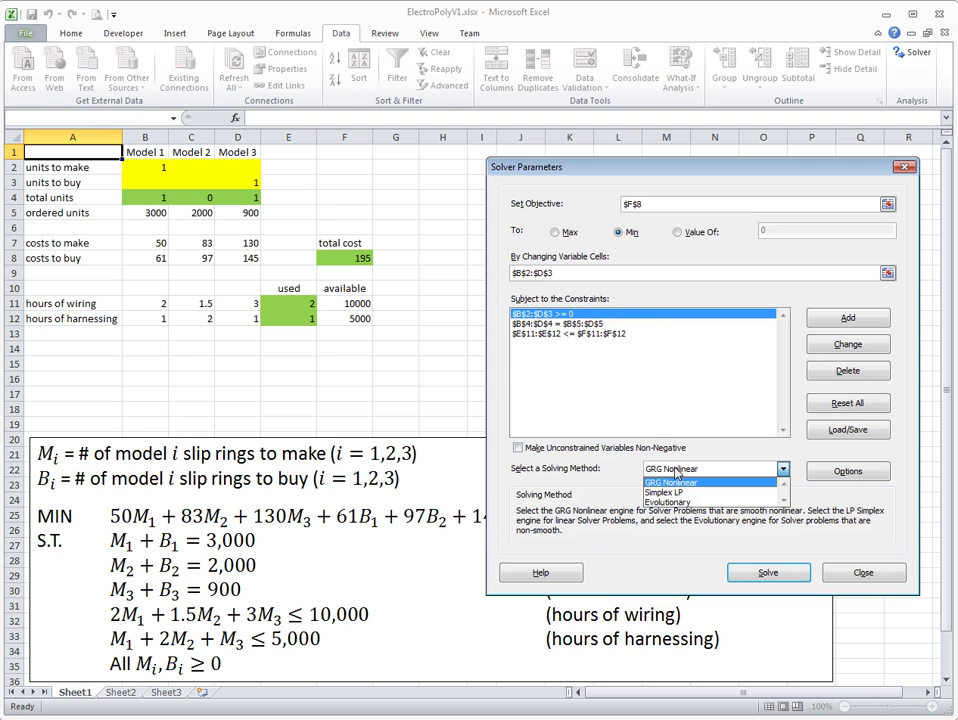
click(700, 492)
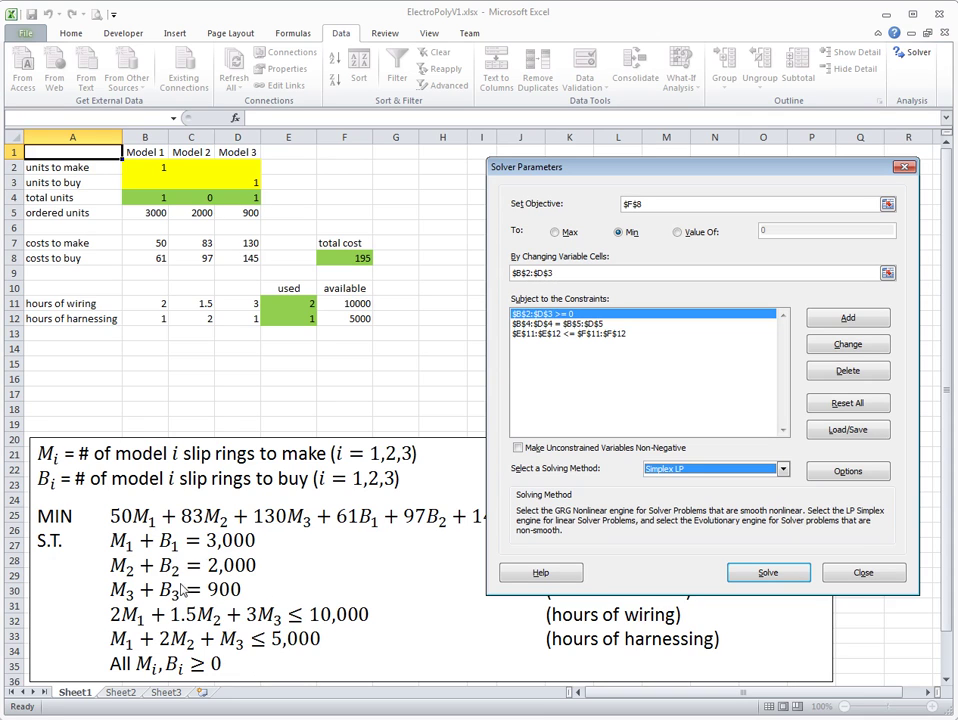
Step: Review the order, labor-hour and nonnegativity constraints in Solver and solve the model
click(548, 325)
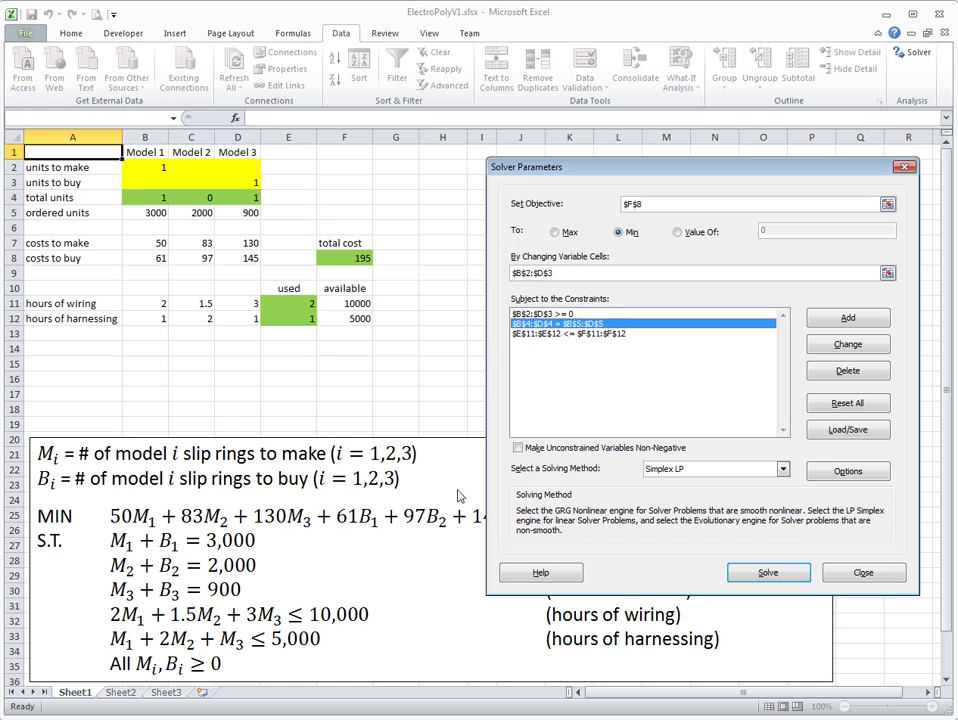
click(551, 335)
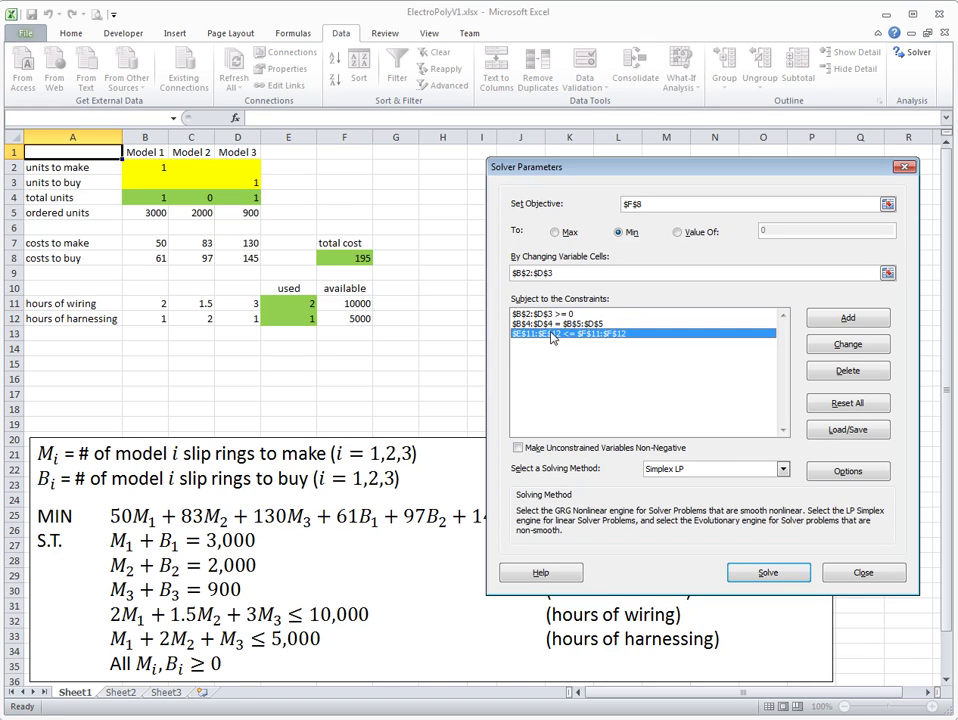
click(565, 314)
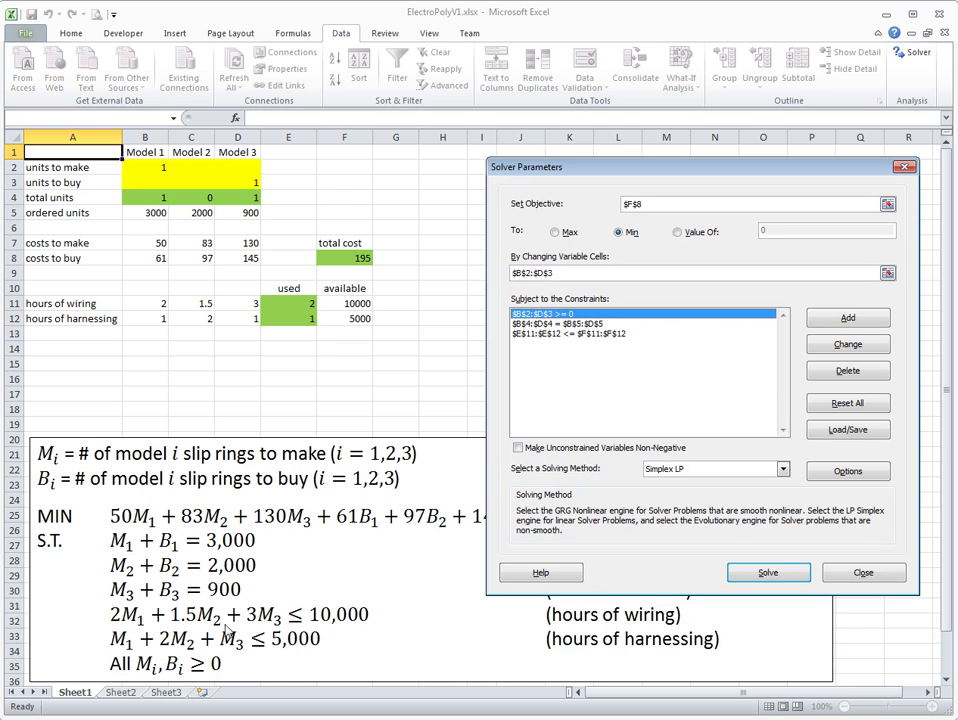
click(783, 577)
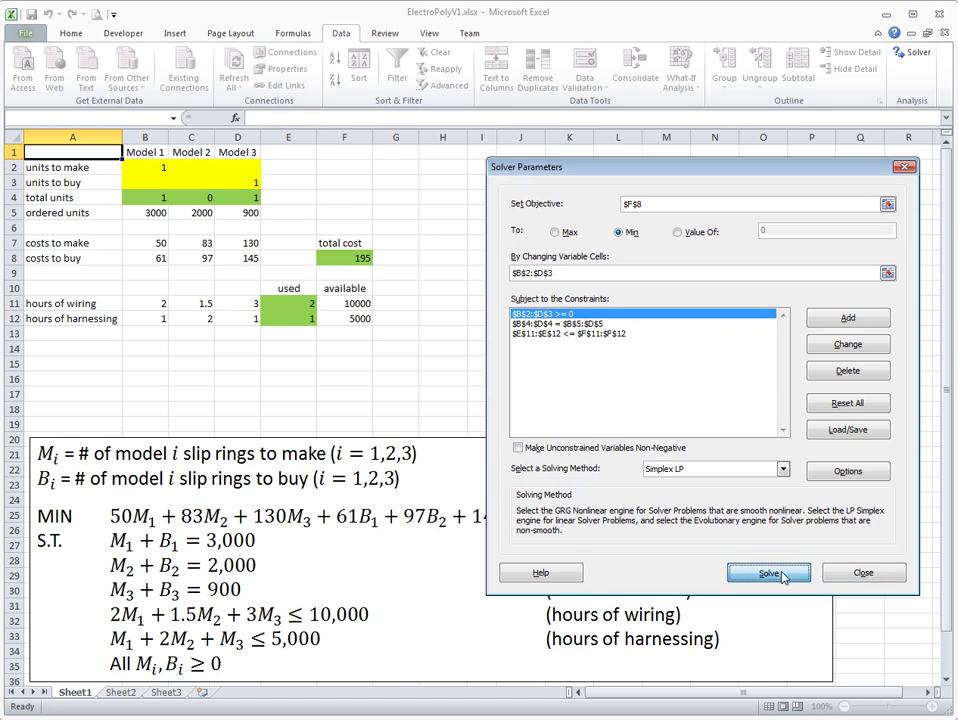
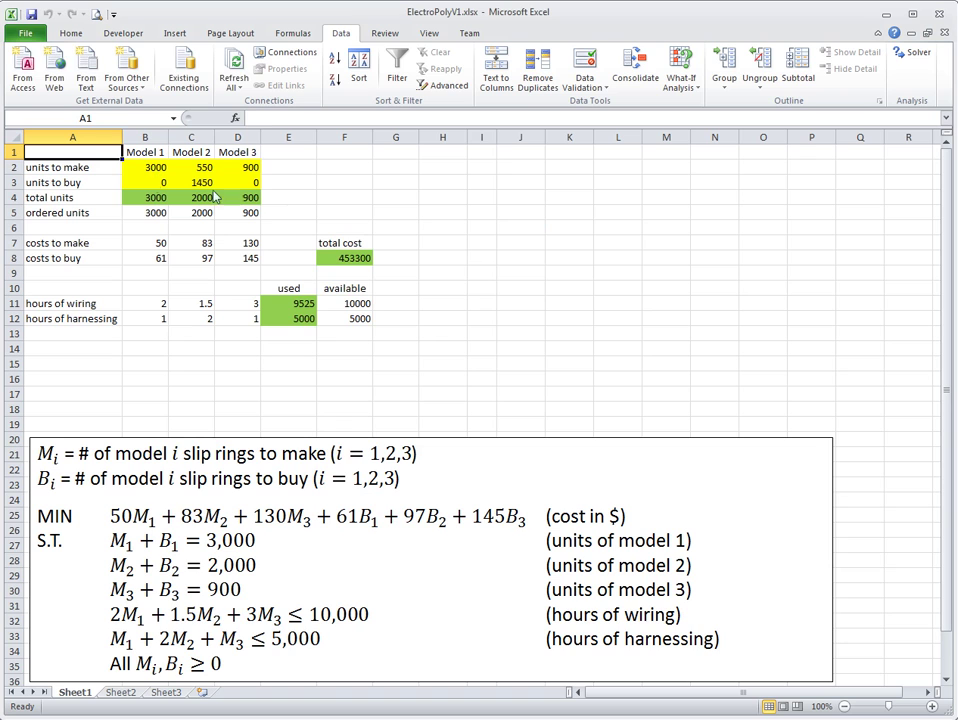
Step: Examine the solved units to make and buy for each model in B2:D3 and the total cost in F8
drag(152, 168, 252, 160)
click(315, 183)
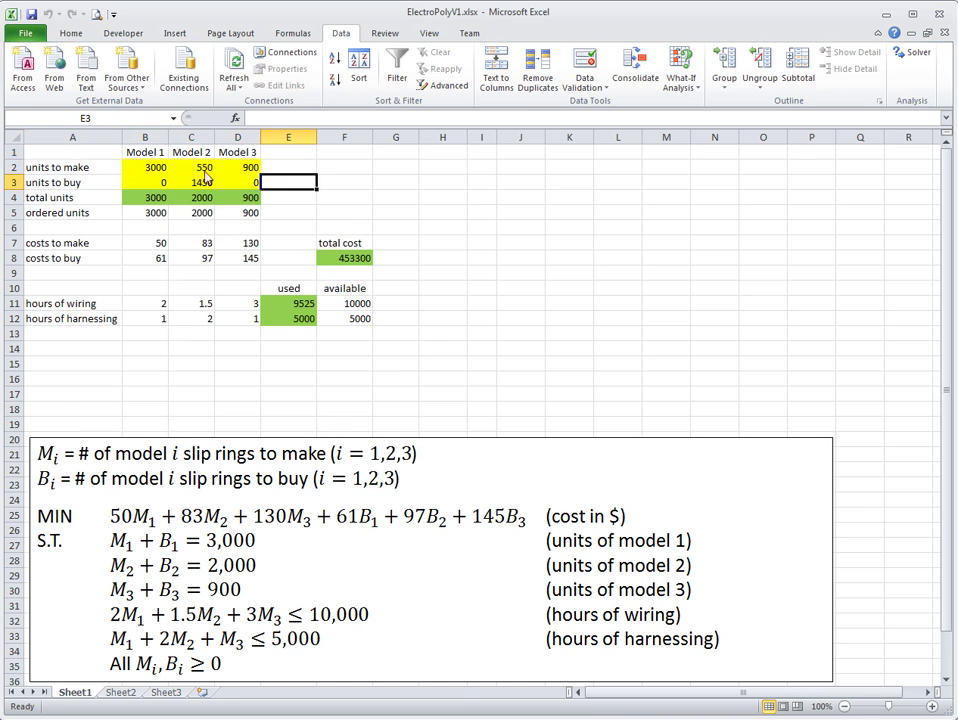
drag(246, 172, 252, 186)
click(305, 185)
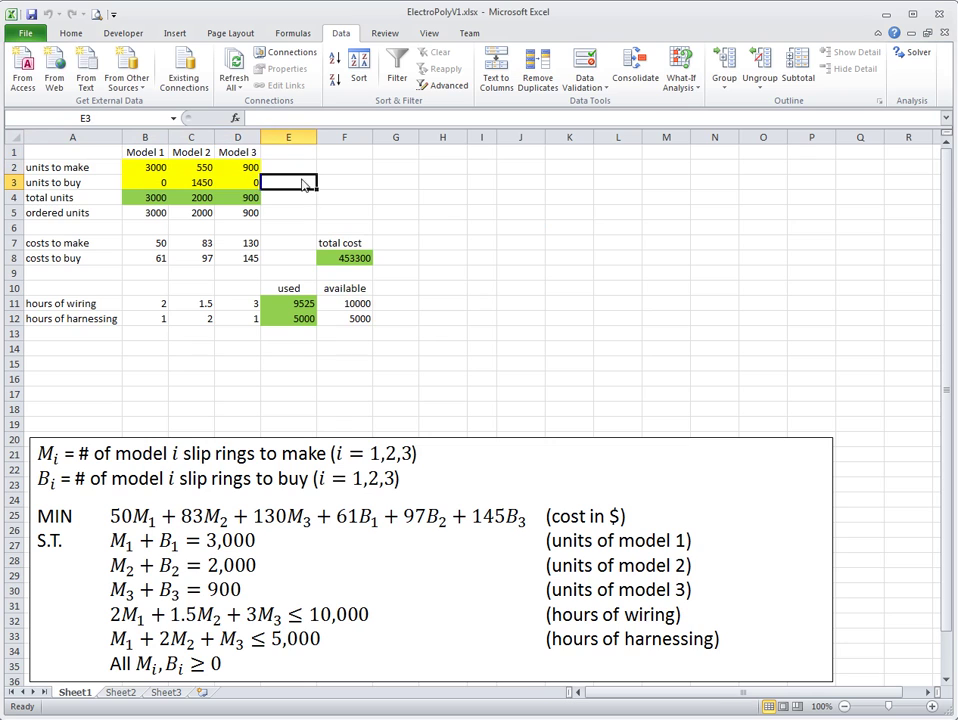
click(200, 168)
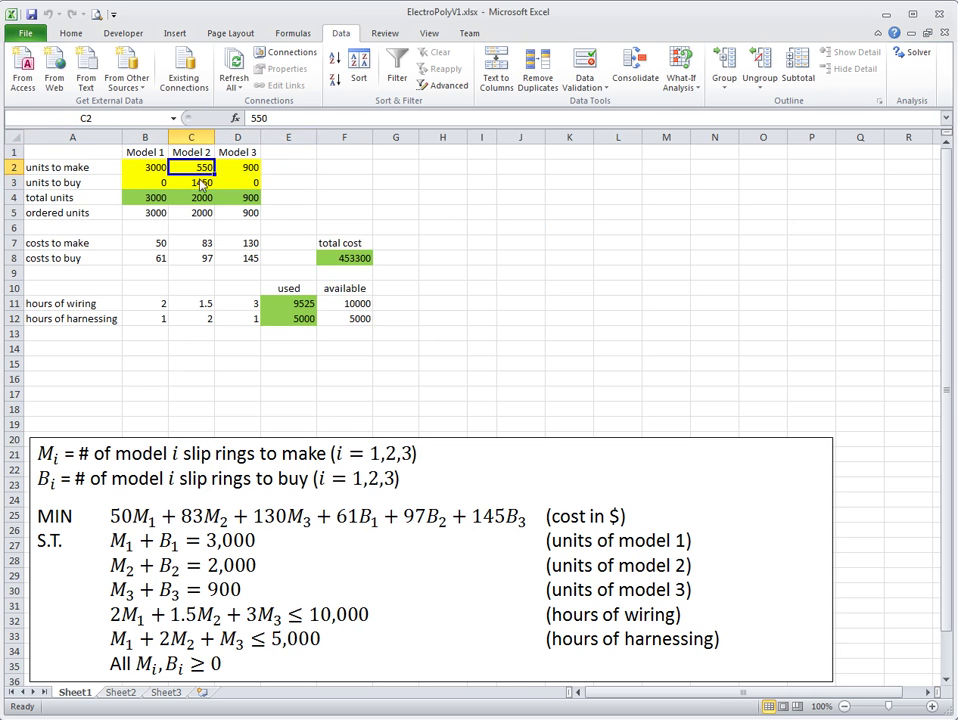
click(200, 183)
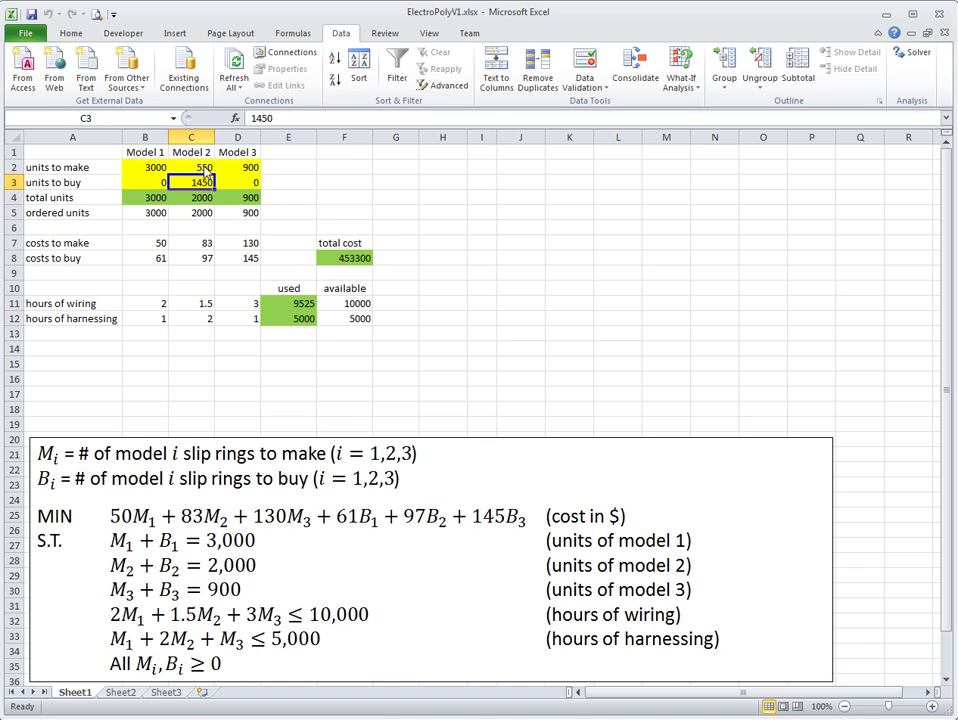
click(294, 172)
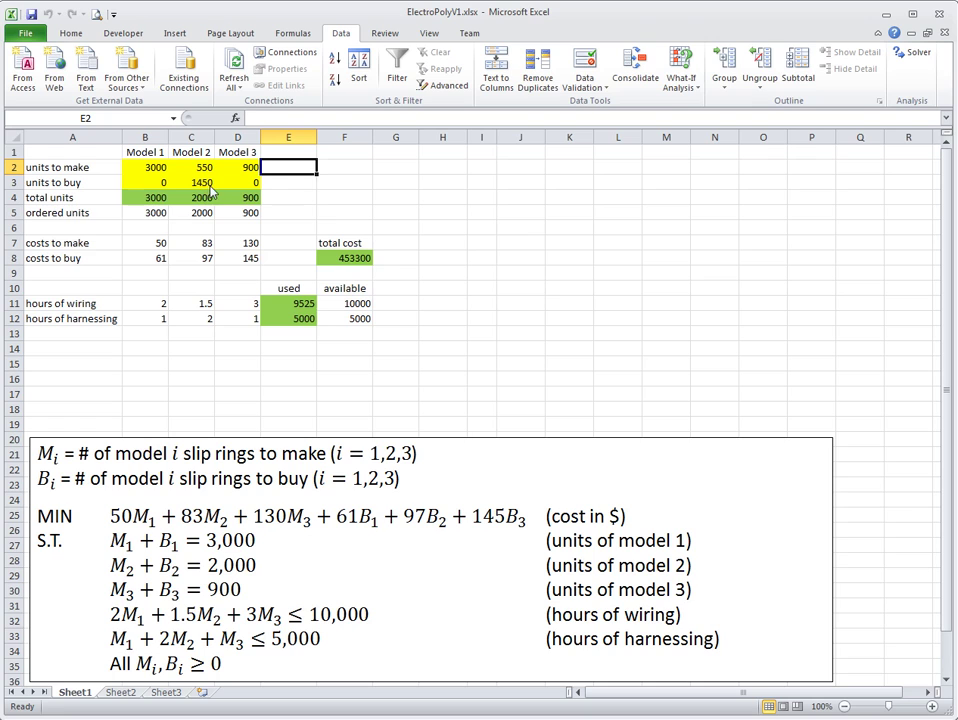
click(351, 264)
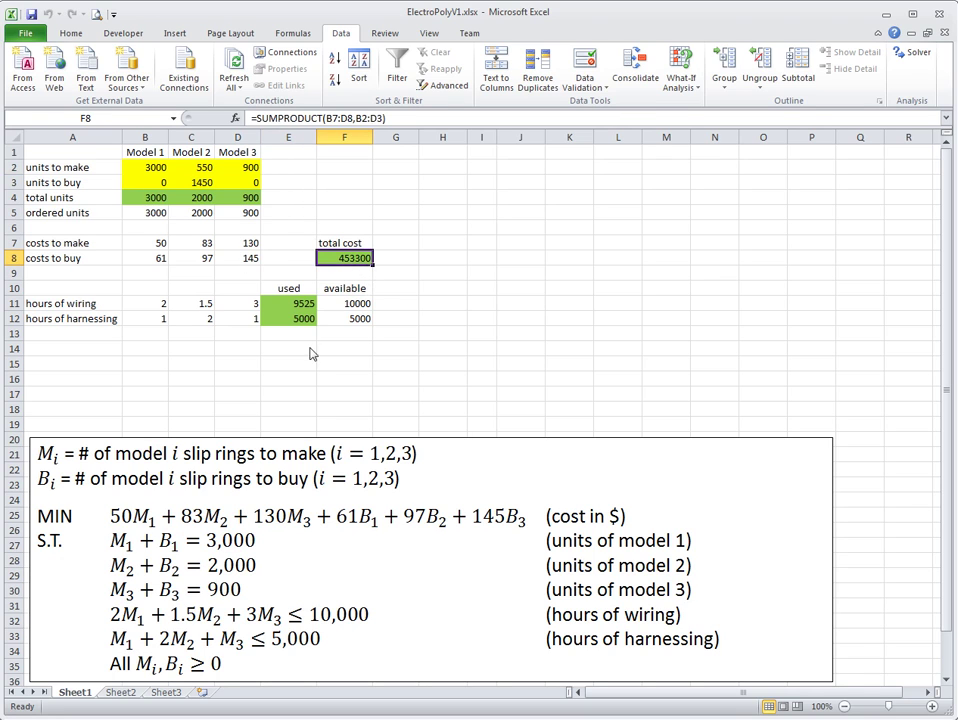
Step: Center the total cost label in F7
key(Up)
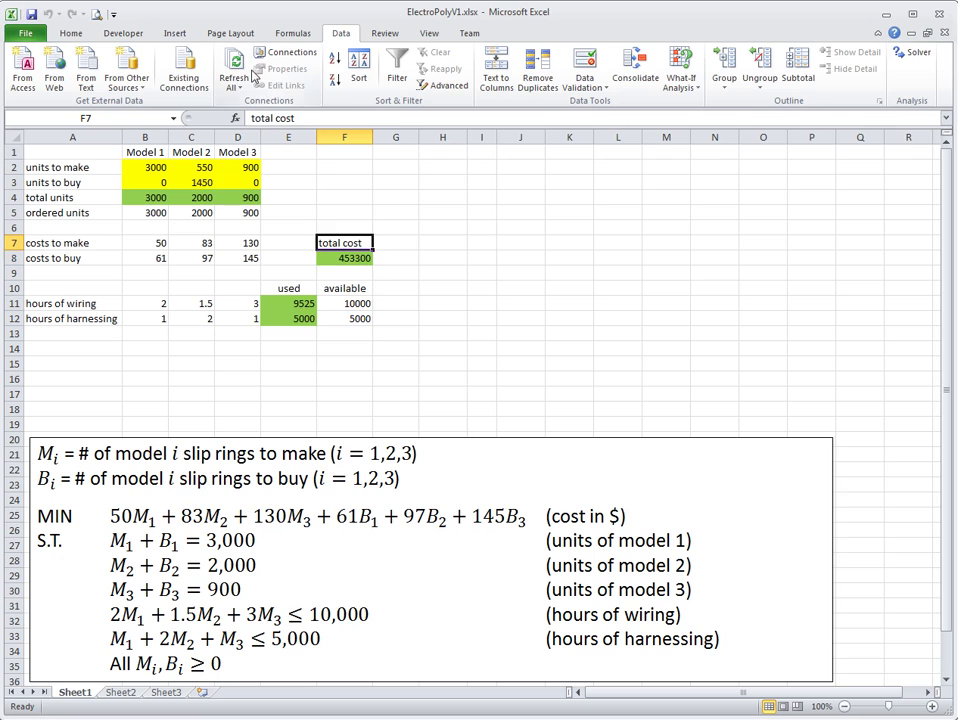
click(70, 33)
click(307, 80)
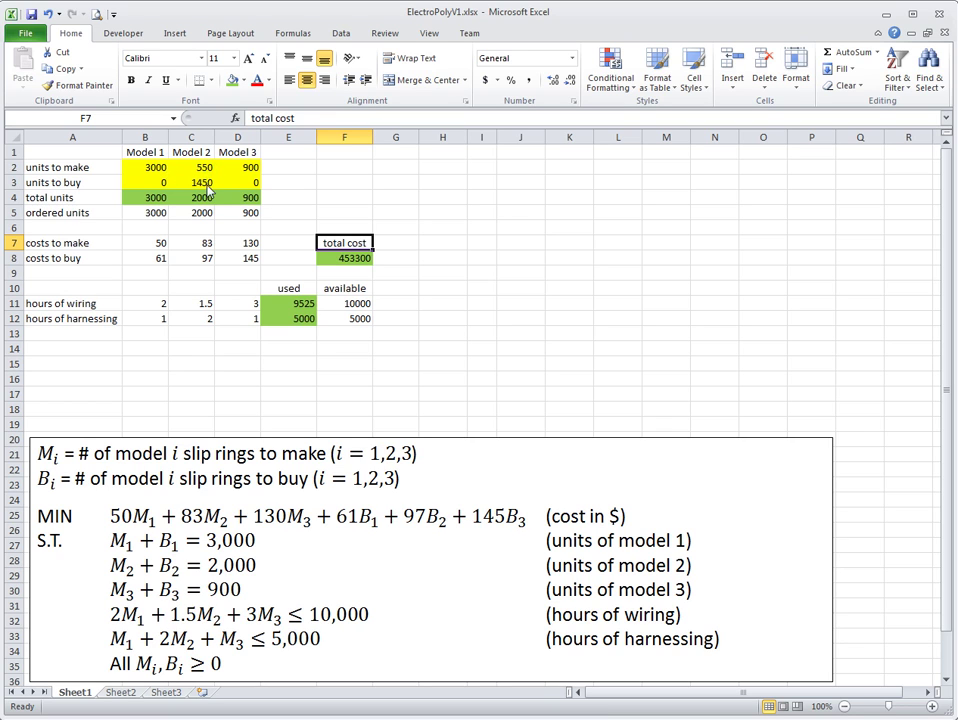
Step: Check the units to make for each model and the units to buy for Model 2
click(145, 167)
click(248, 168)
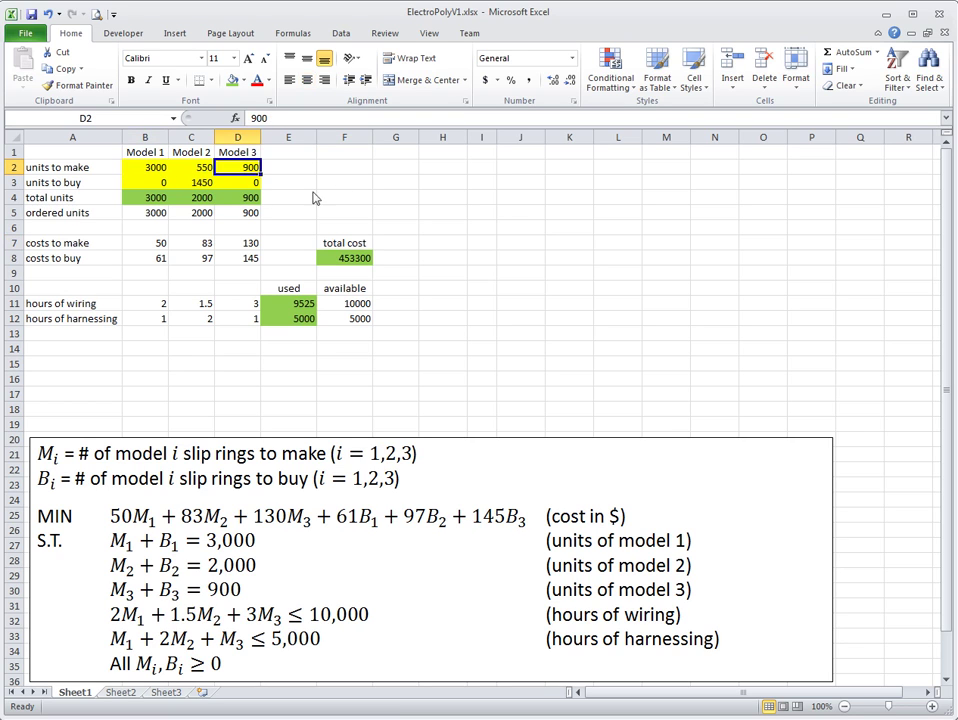
click(192, 167)
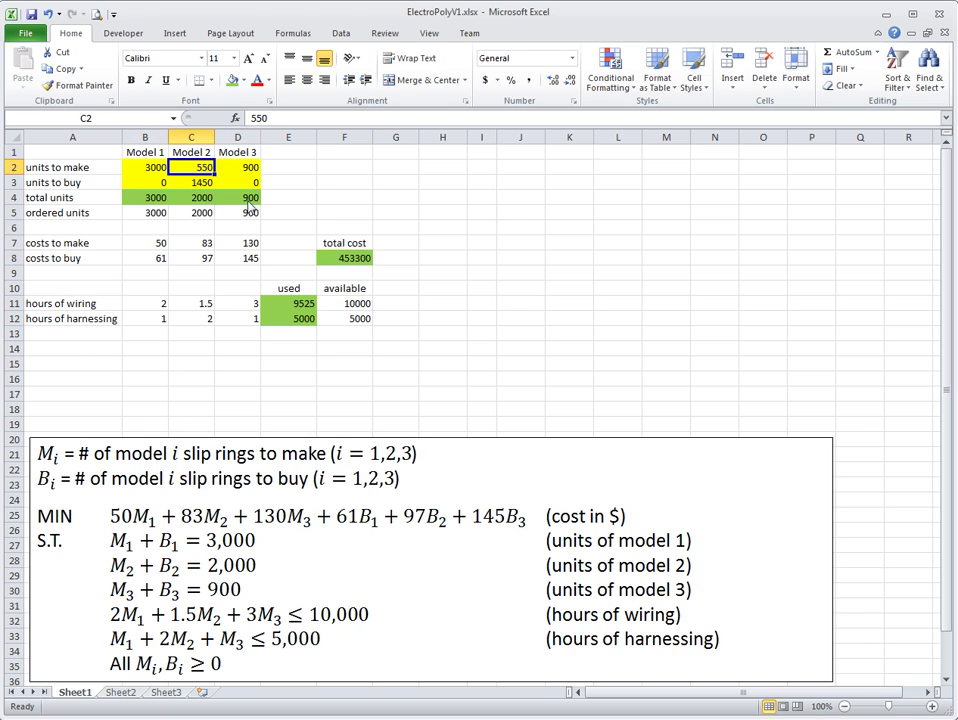
key(Down)
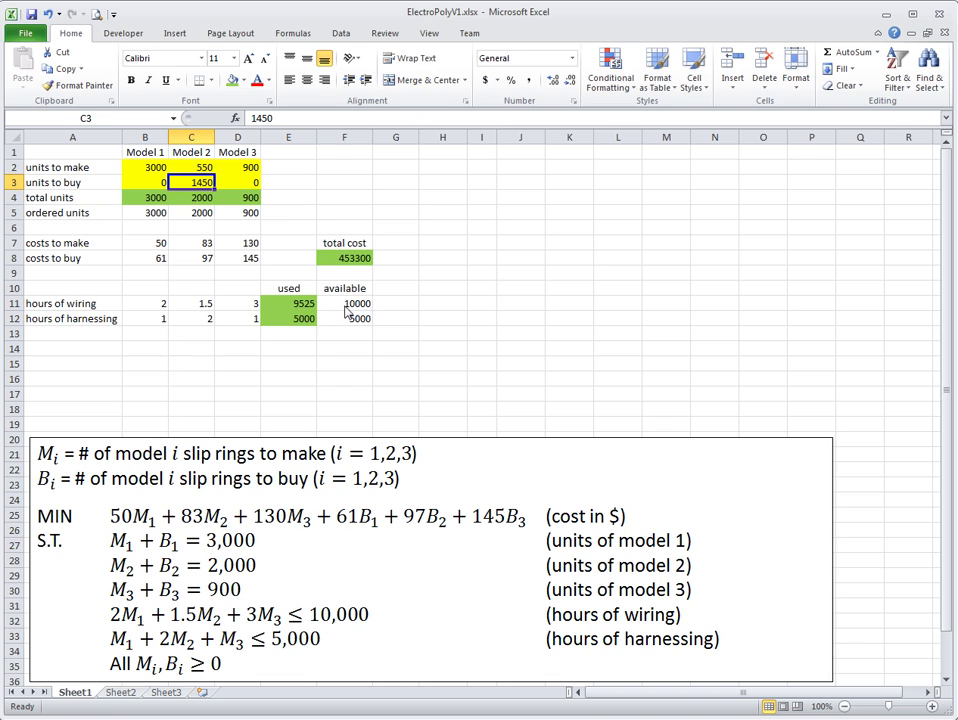
Step: Compare the used wiring and harnessing hours in E11:E12 with the available hours in F11:F12
drag(306, 307, 300, 320)
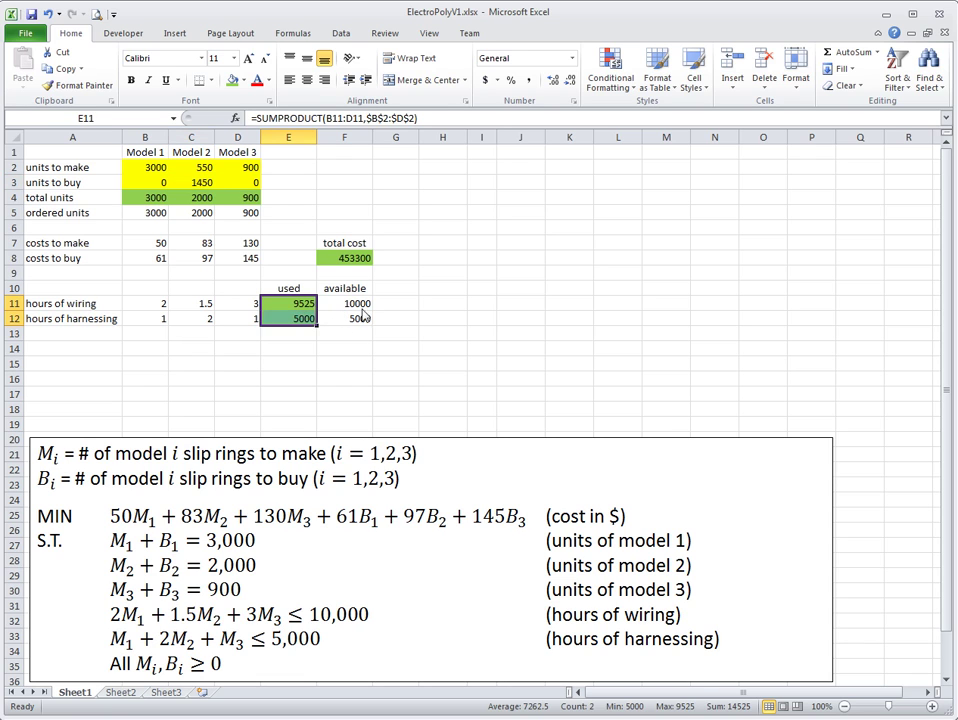
drag(360, 305, 366, 323)
click(443, 333)
click(344, 303)
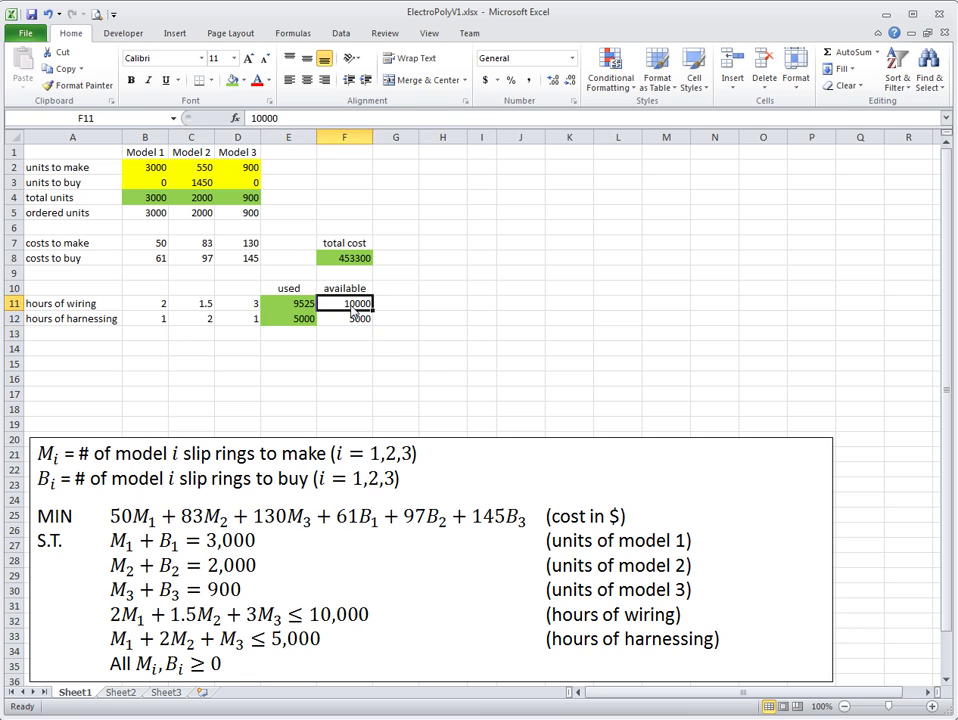
drag(95, 311, 336, 306)
click(398, 313)
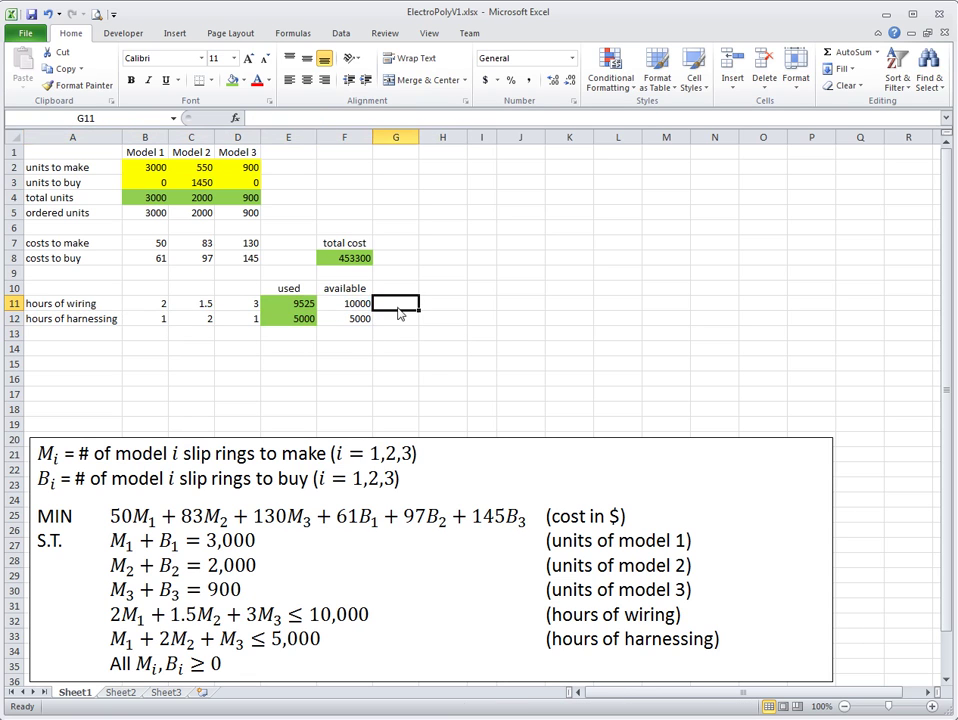
drag(85, 333, 305, 322)
click(359, 325)
click(297, 326)
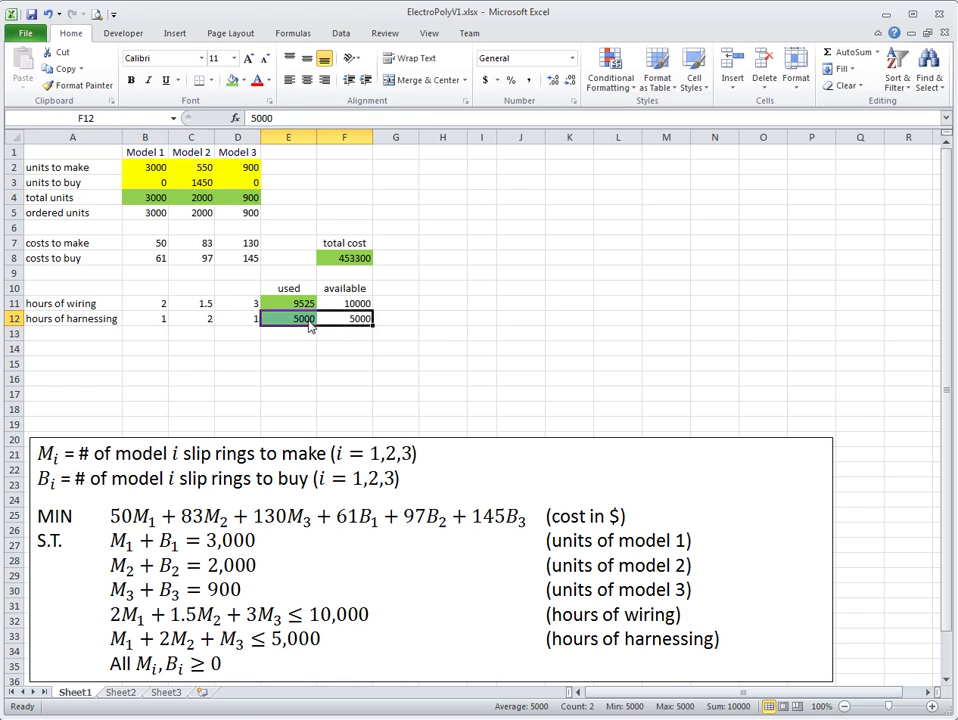
click(310, 335)
click(310, 324)
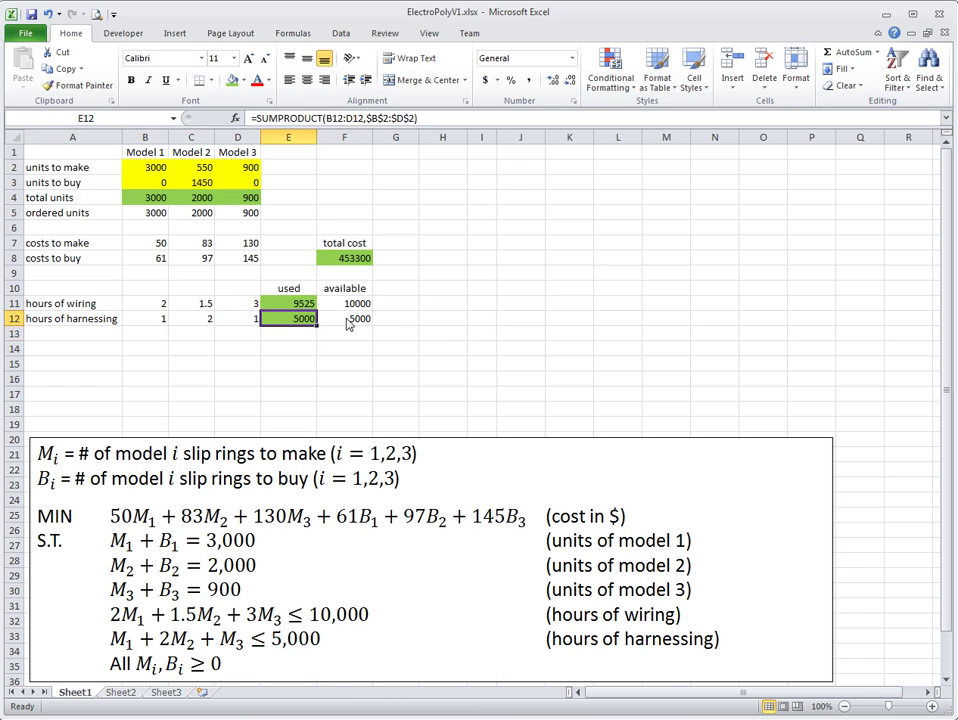
click(348, 326)
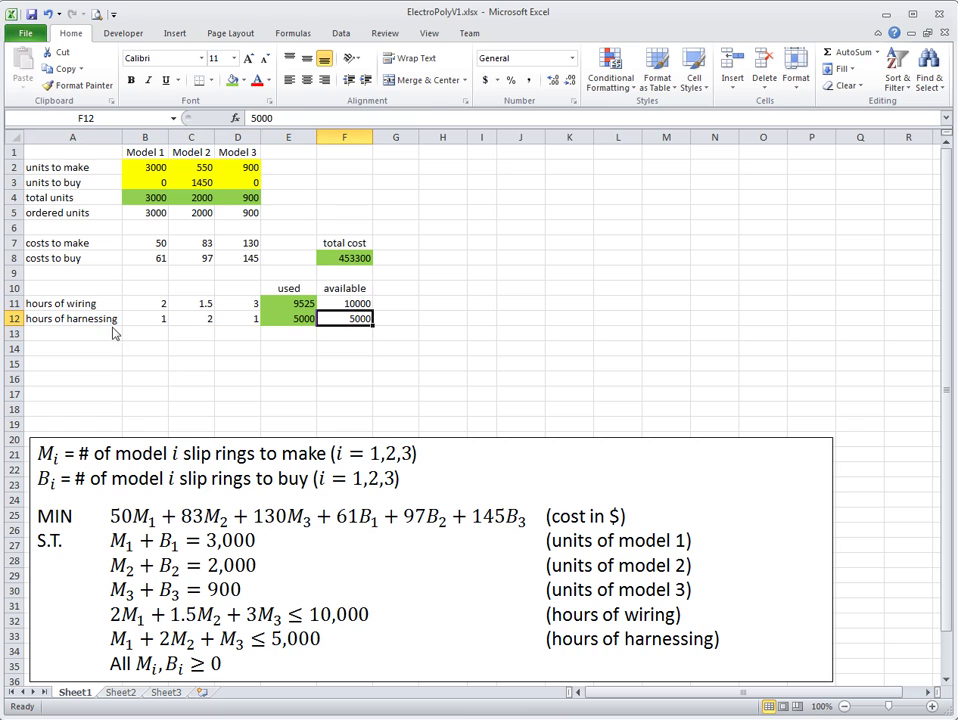
drag(288, 318, 345, 318)
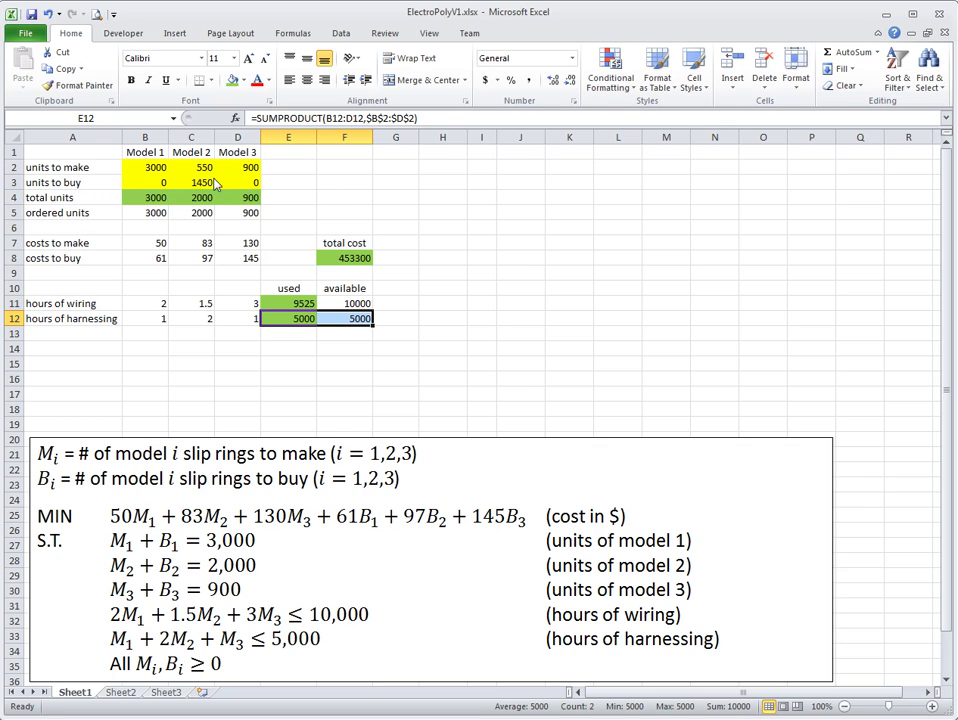
click(353, 330)
click(355, 308)
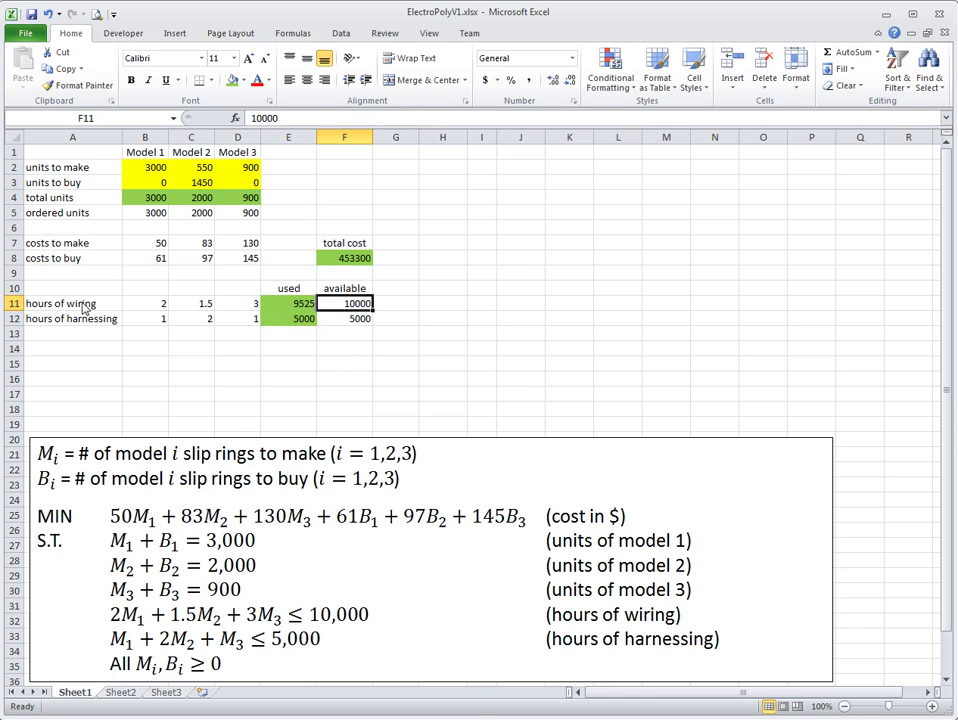
drag(85, 309, 107, 318)
click(383, 305)
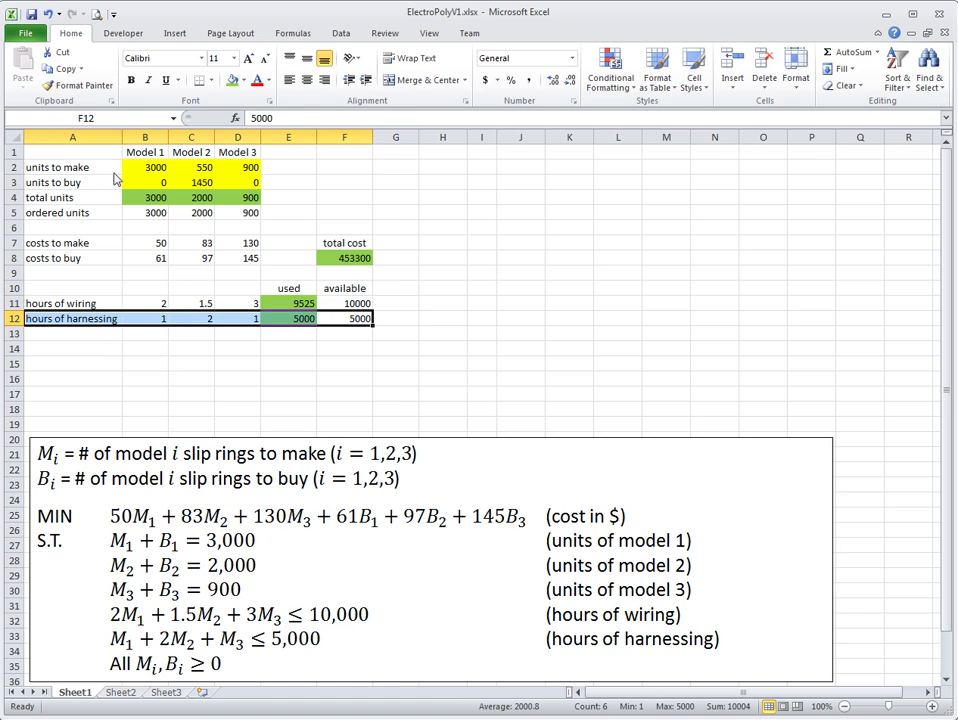
click(88, 156)
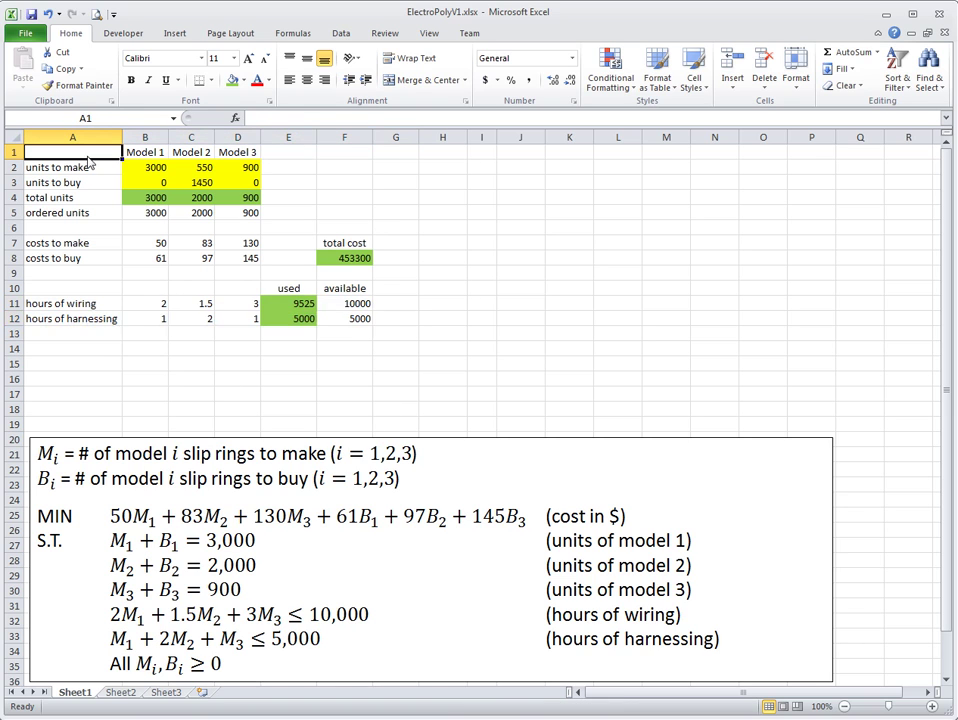
click(406, 248)
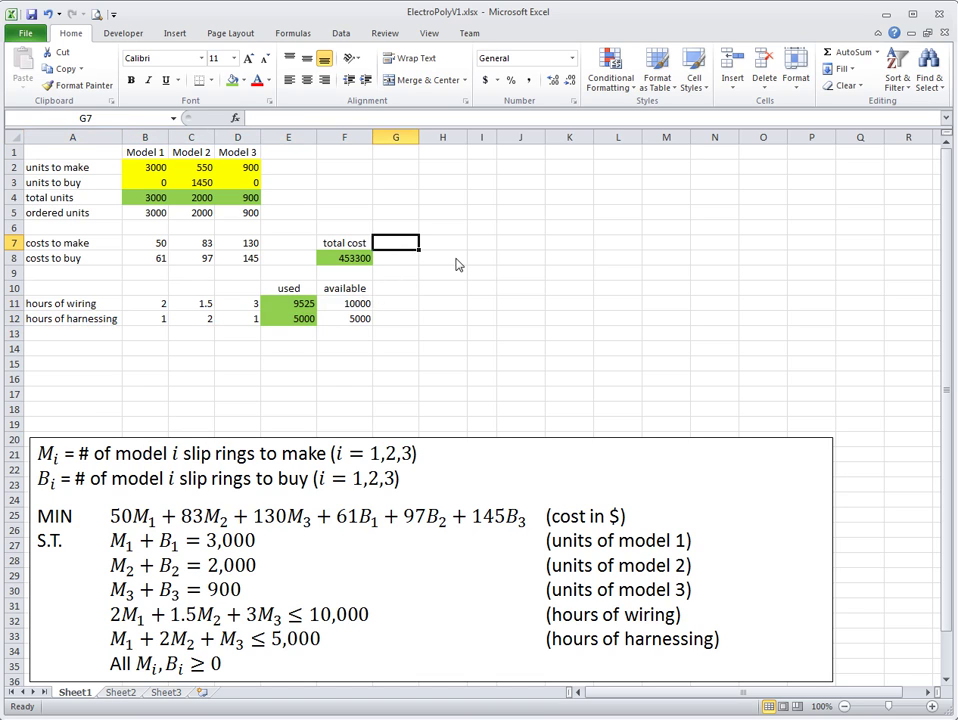
Step: Add a "revenue" label in H7 with the value 750000 beneath it in H8
key(Right)
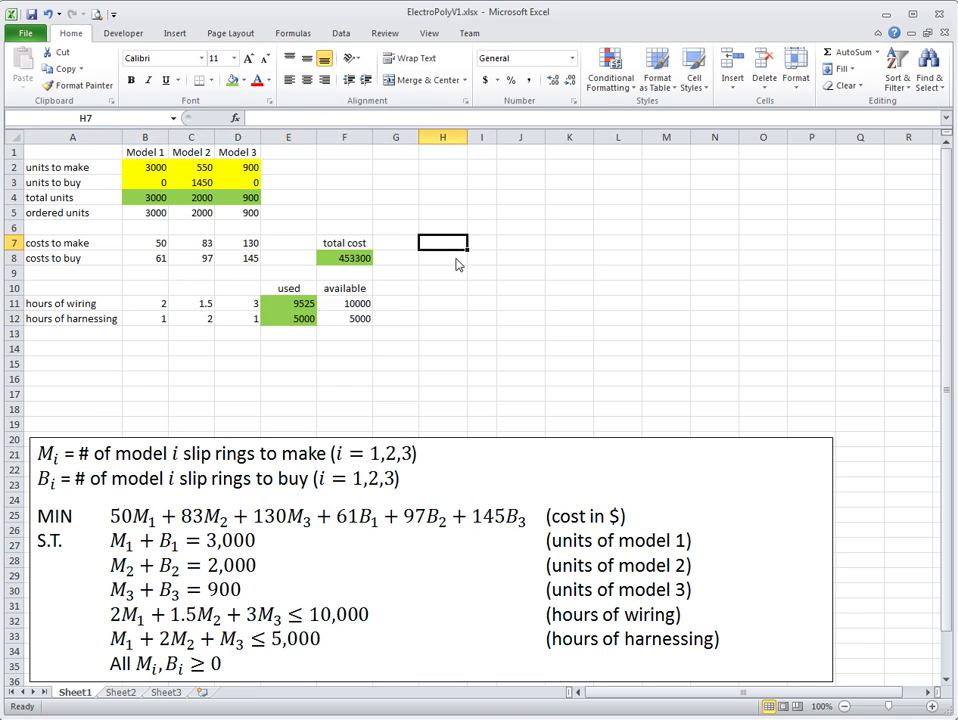
text(revenue)
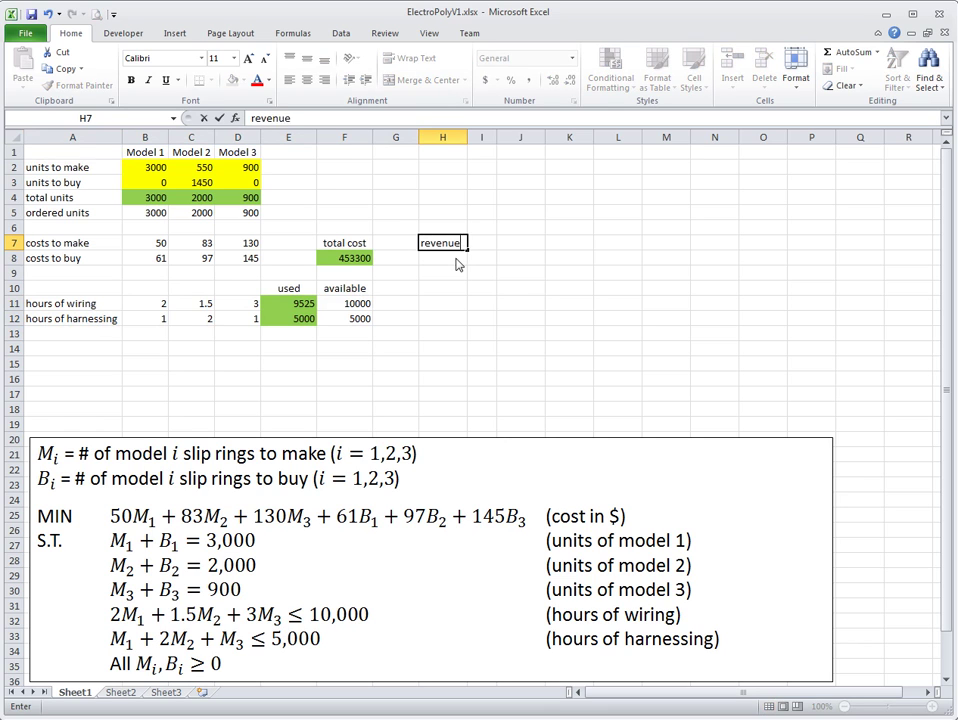
key(Return)
text(750000)
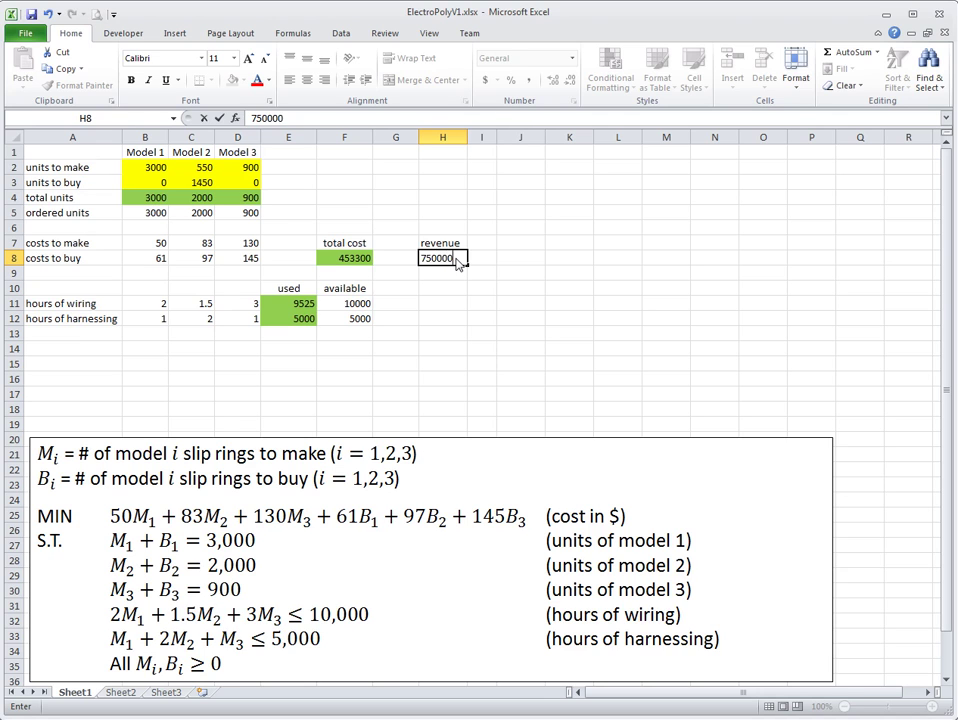
key(ctrl+Return)
Step: Label cell J7 "profit", leaving column I empty beside the revenue entry
click(481, 246)
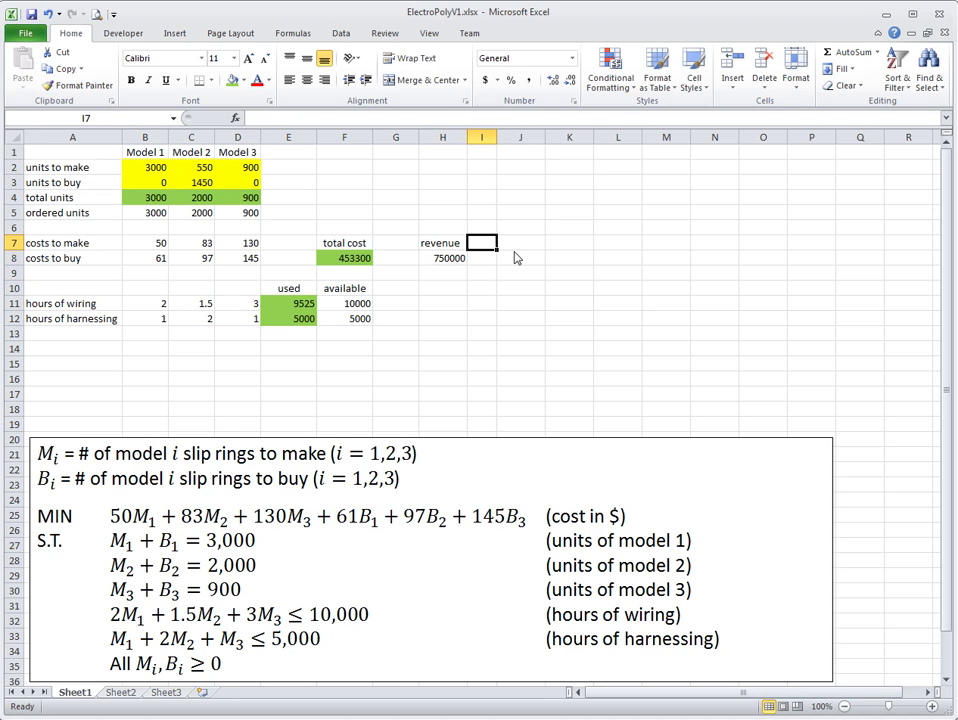
key(Right)
text(pro)
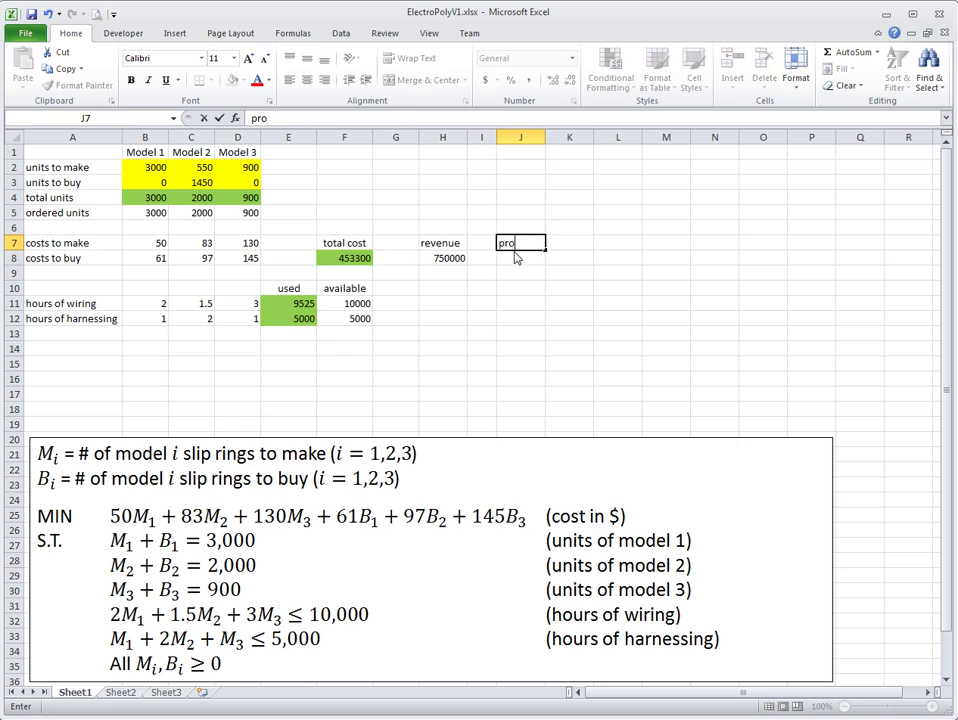
text(fit=)
key(BackSpace)
key(Return)
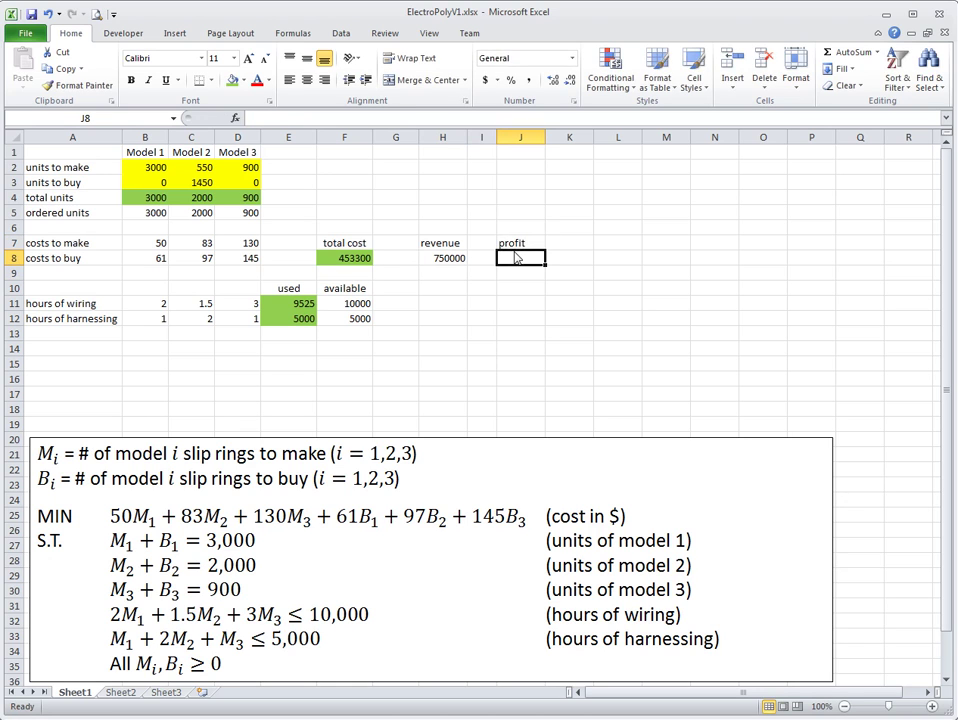
Step: Calculate the profit in J8 as revenue minus total cost with =H8-F8, and compare it with the total cost in F8
text(=)
key(Left)
key(Left)
text(-)
key(Left)
key(Left)
key(Left)
key(Left)
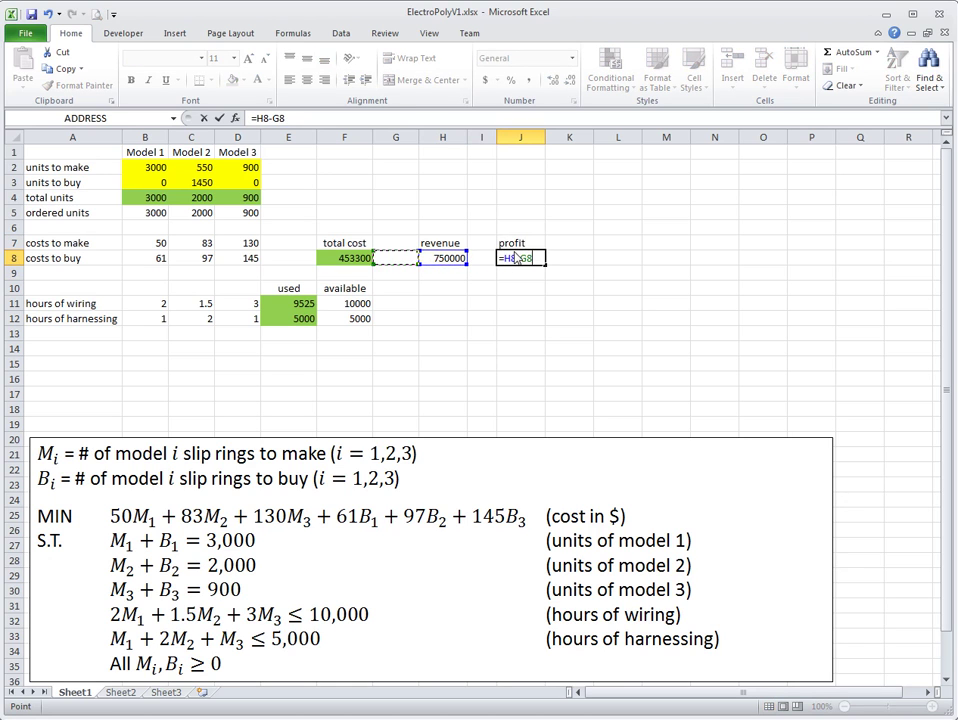
key(ctrl+Return)
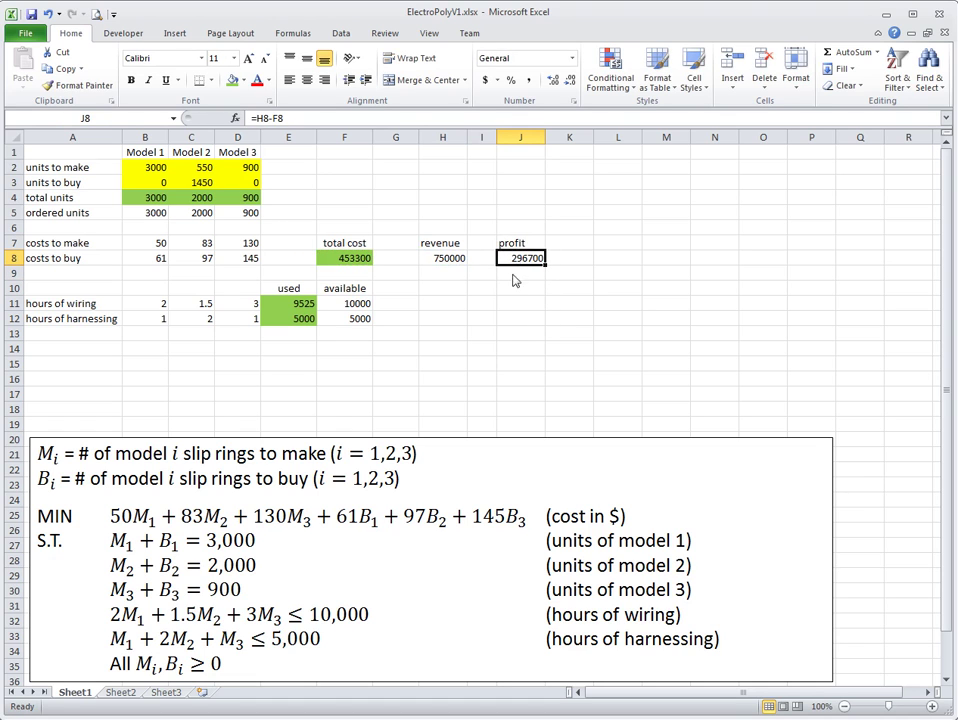
click(360, 262)
click(527, 258)
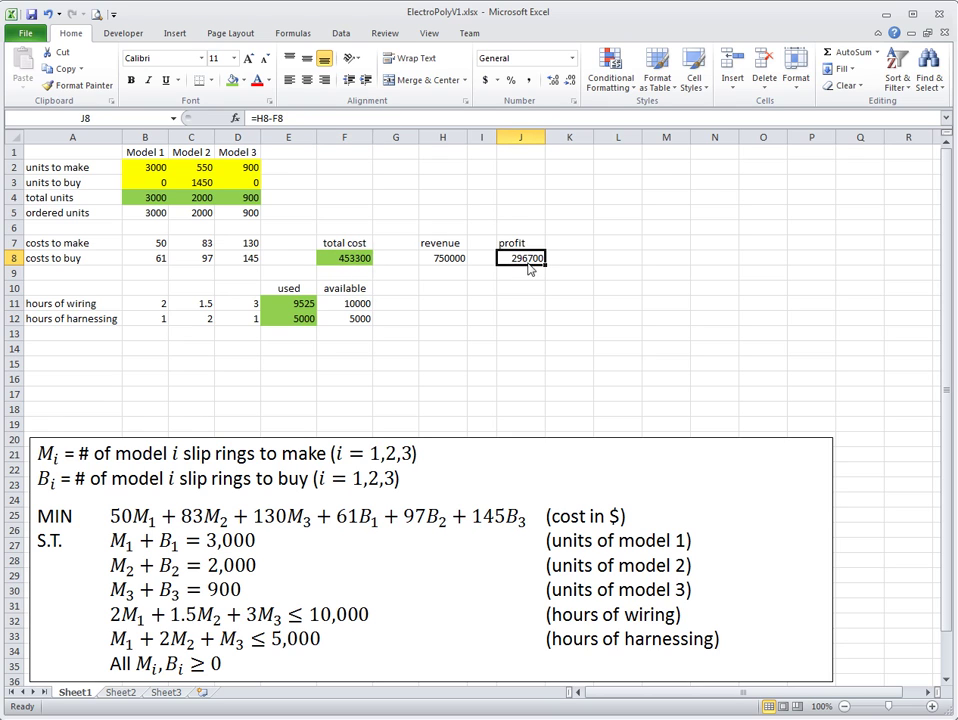